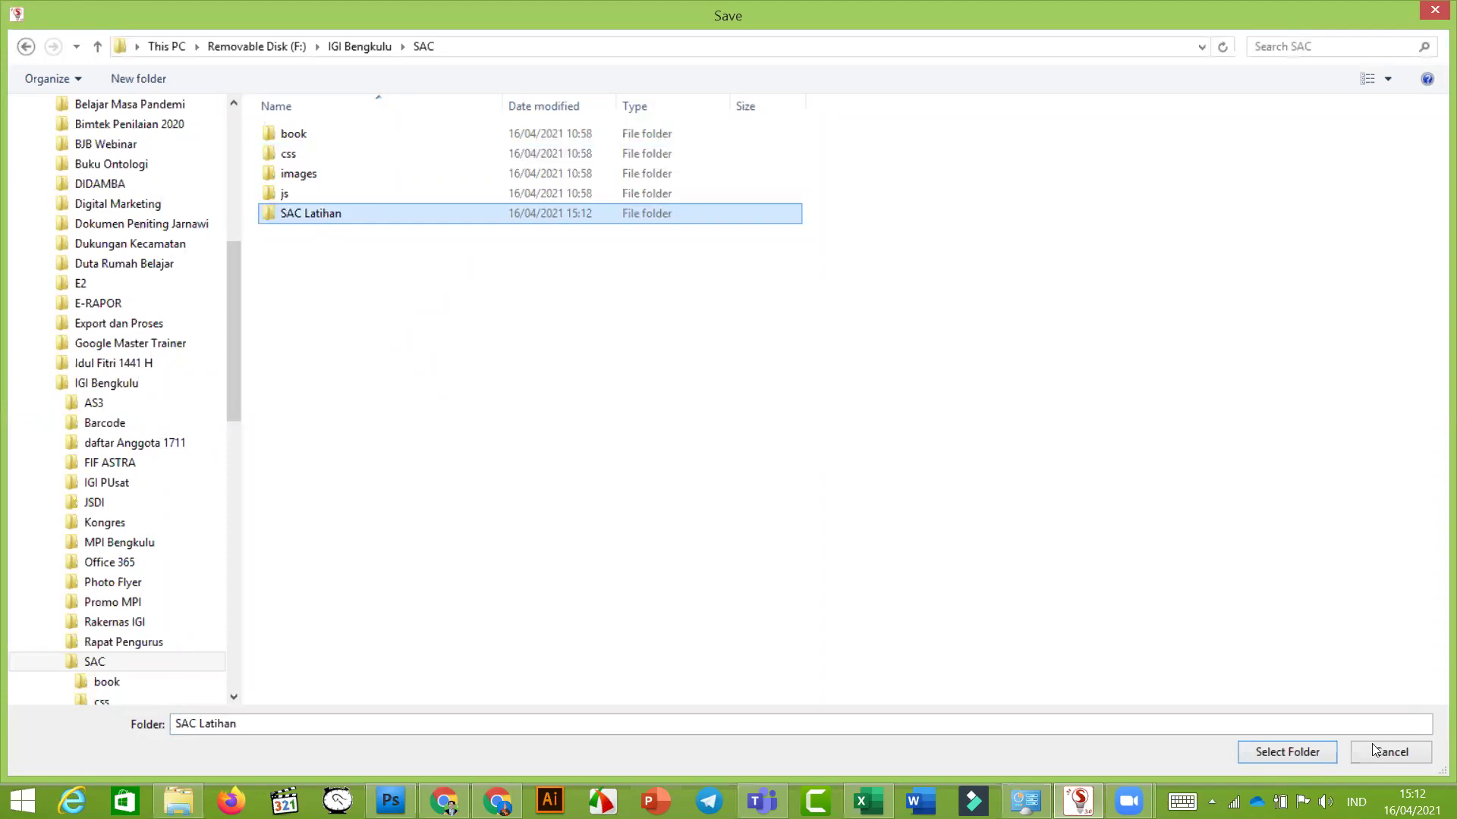
# Step: Save the export into the SAC Latihan folder and open that folder in File Explorer under IGI Bengkulu > SAC on drive F
pyautogui.click(1292, 753)
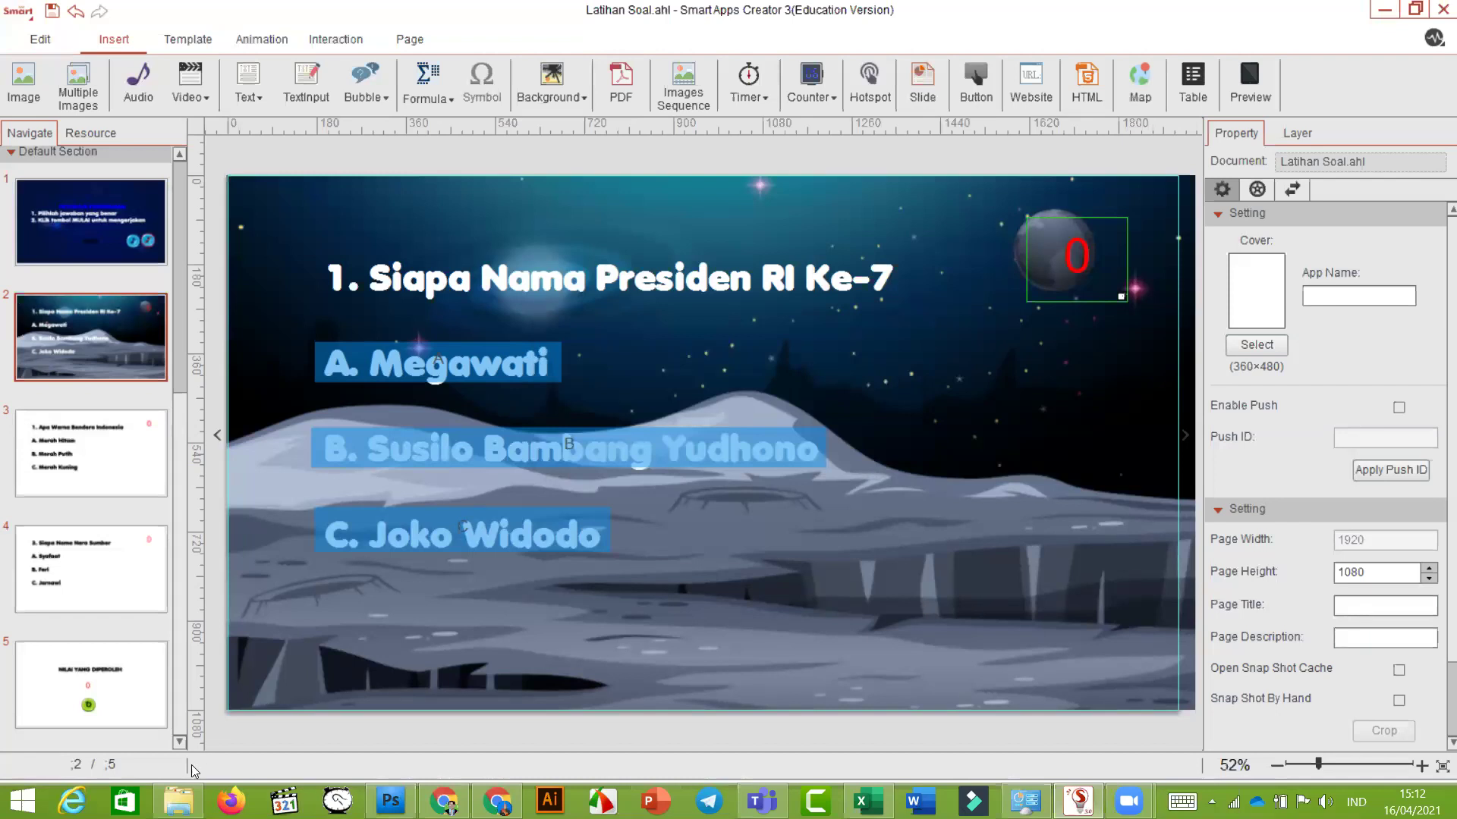
pyautogui.click(179, 801)
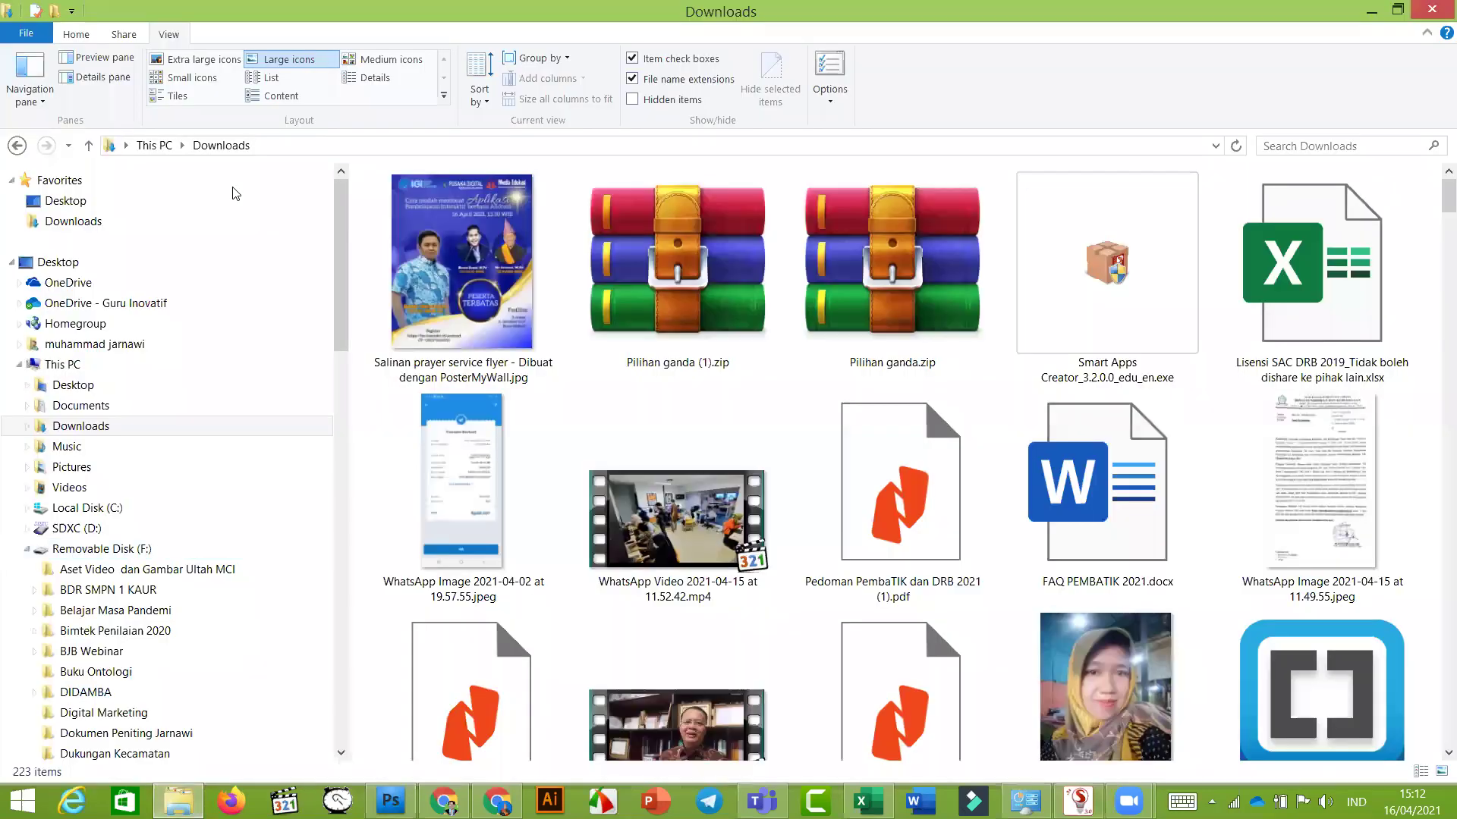
pyautogui.click(154, 145)
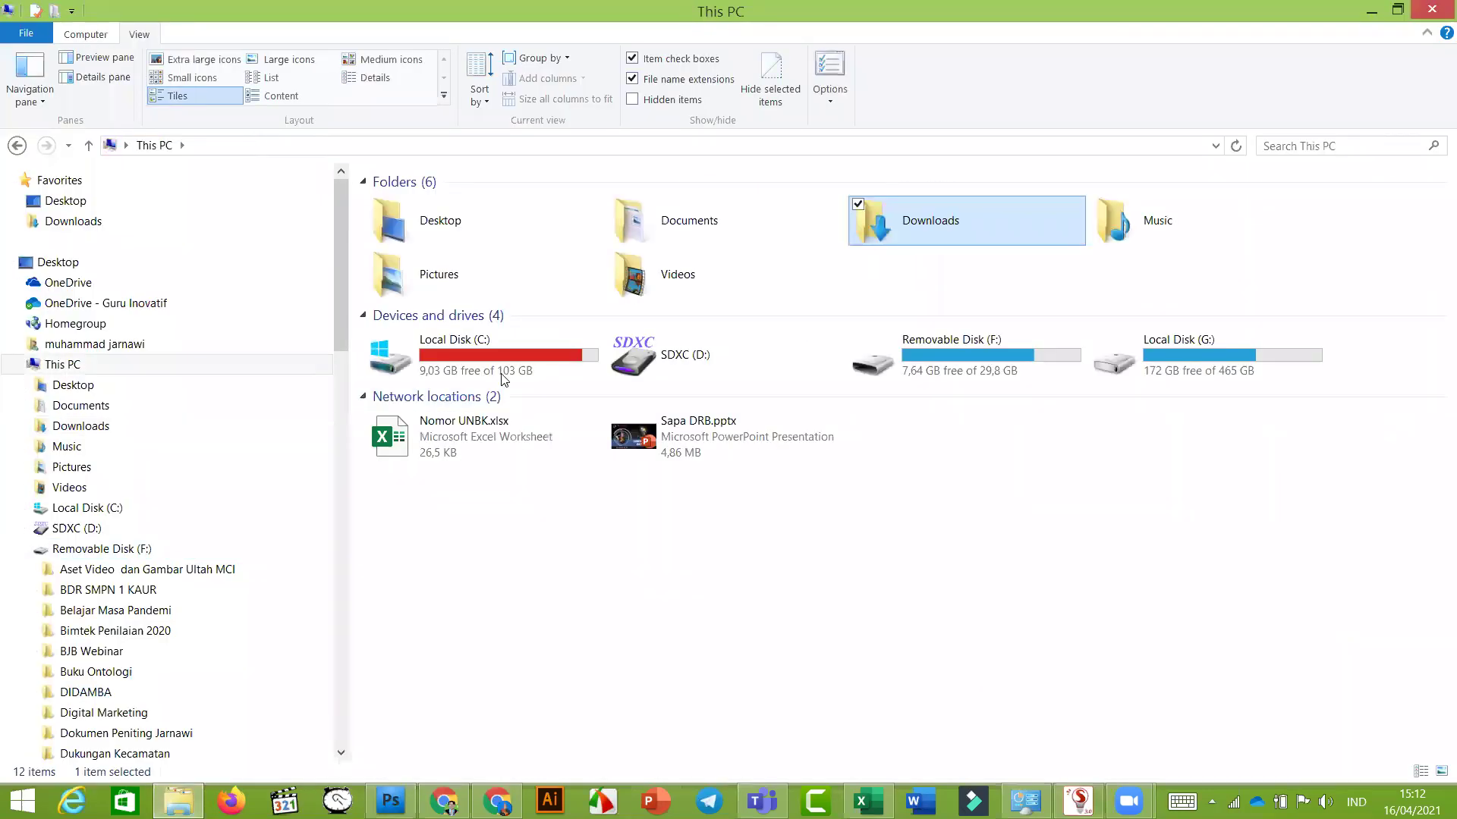
pyautogui.click(915, 358)
pyautogui.doubleClick(915, 358)
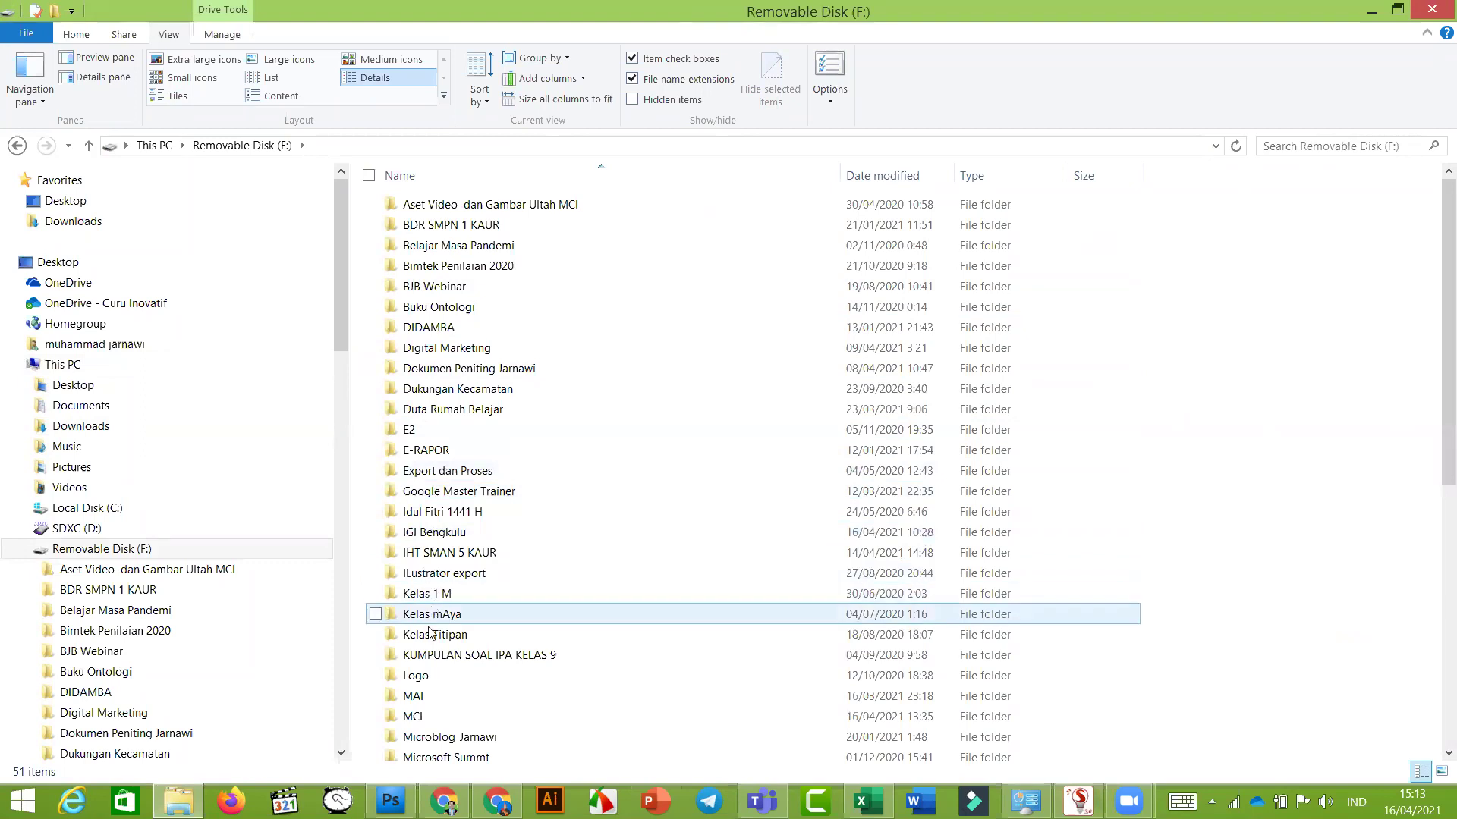
pyautogui.doubleClick(429, 540)
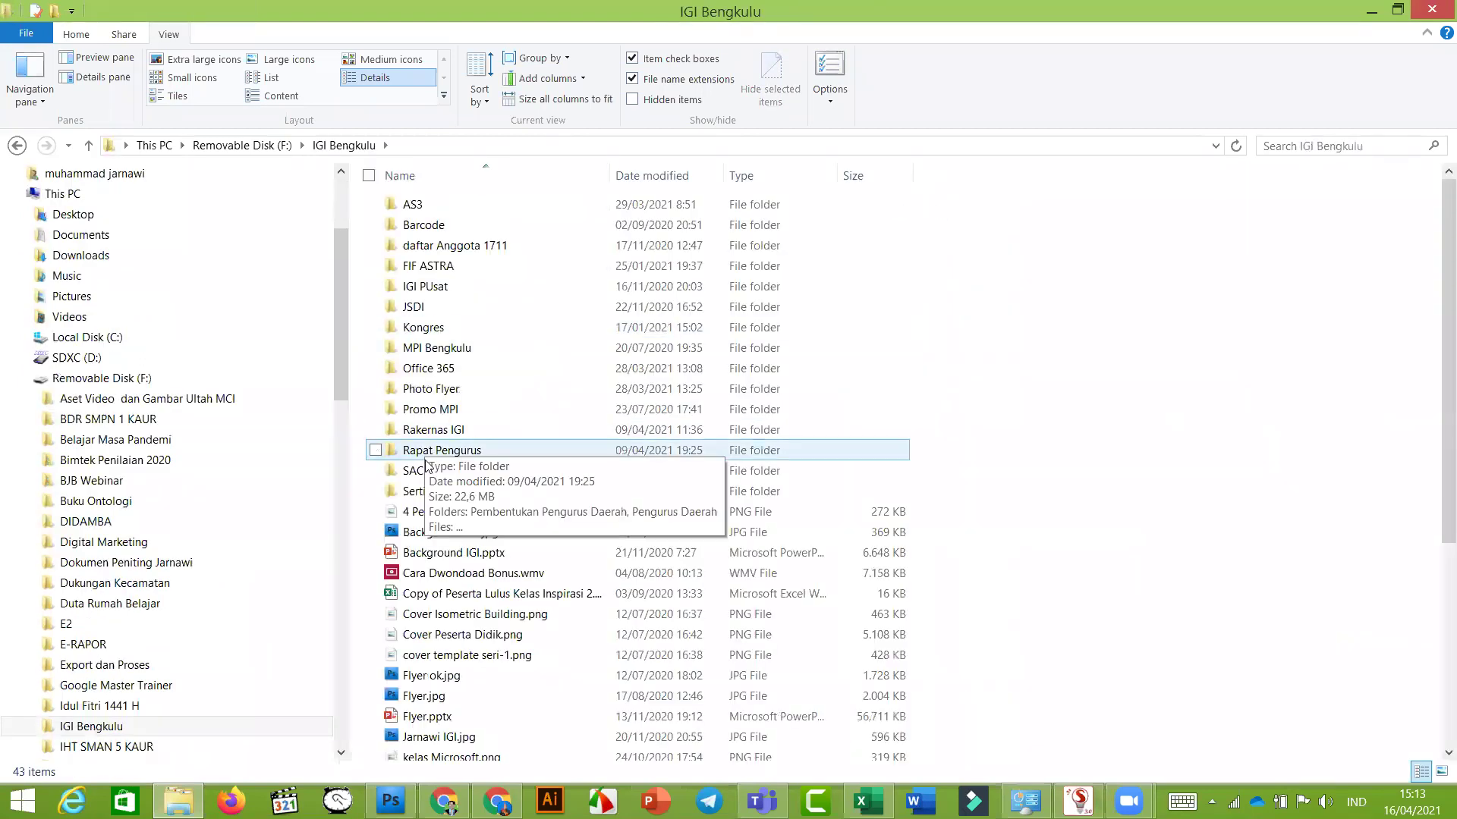
pyautogui.doubleClick(422, 472)
pyautogui.doubleClick(447, 287)
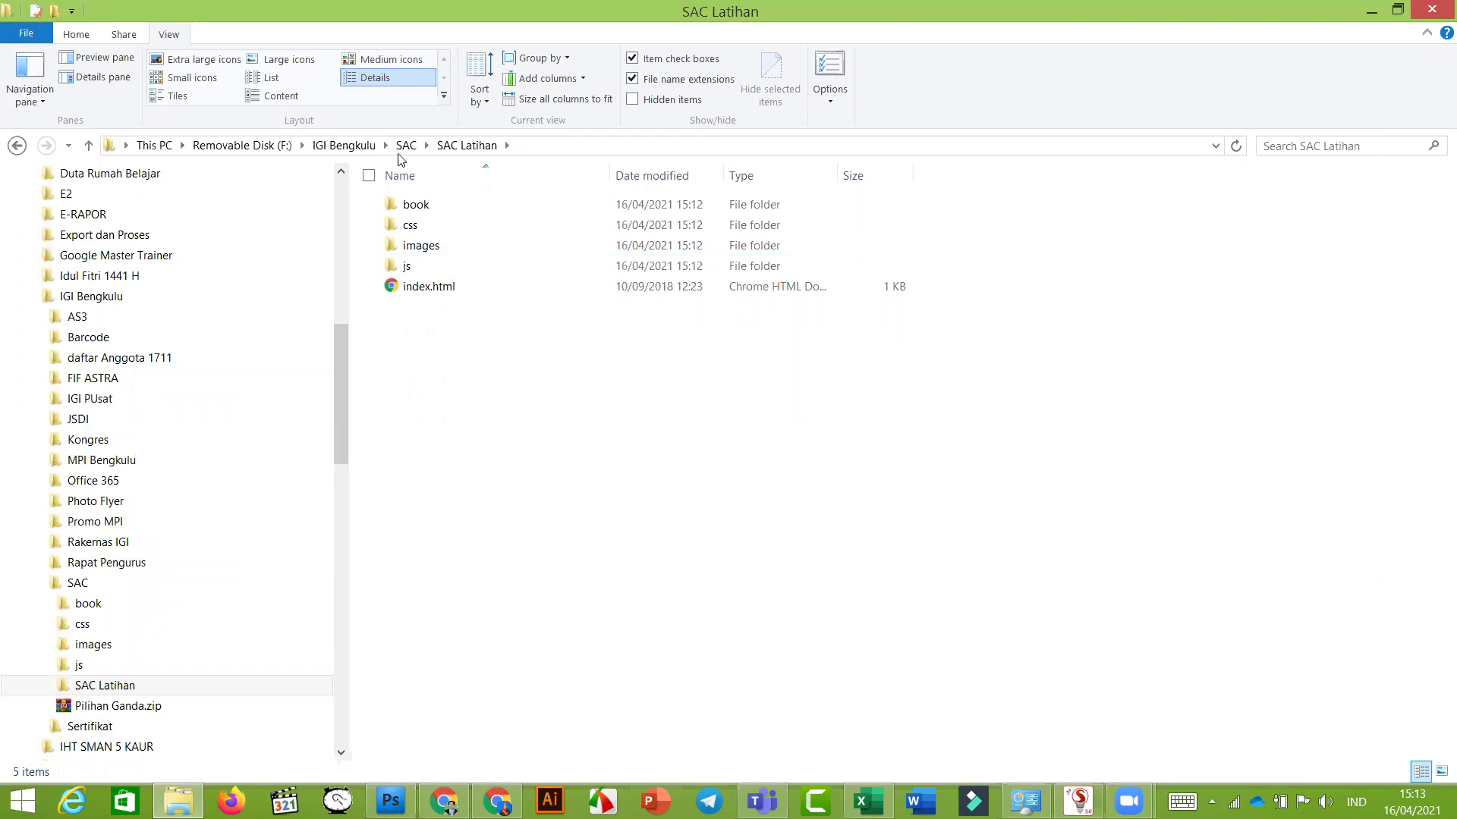
# Step: Compress all the exported folders and index.html in SAC Latihan into one zip archive
pyautogui.hotkey('ctrl', 'a')
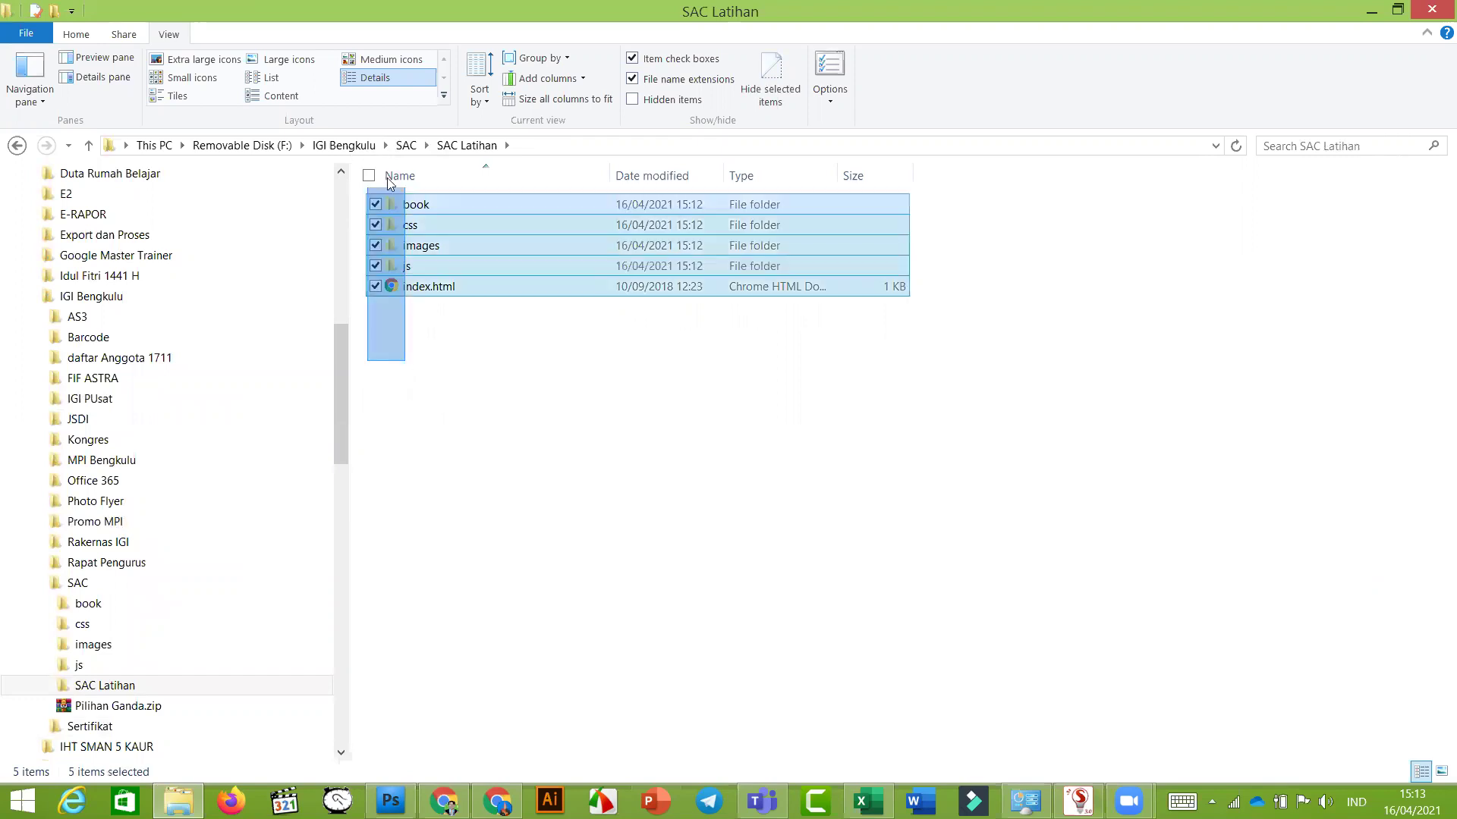
pyautogui.rightClick(416, 209)
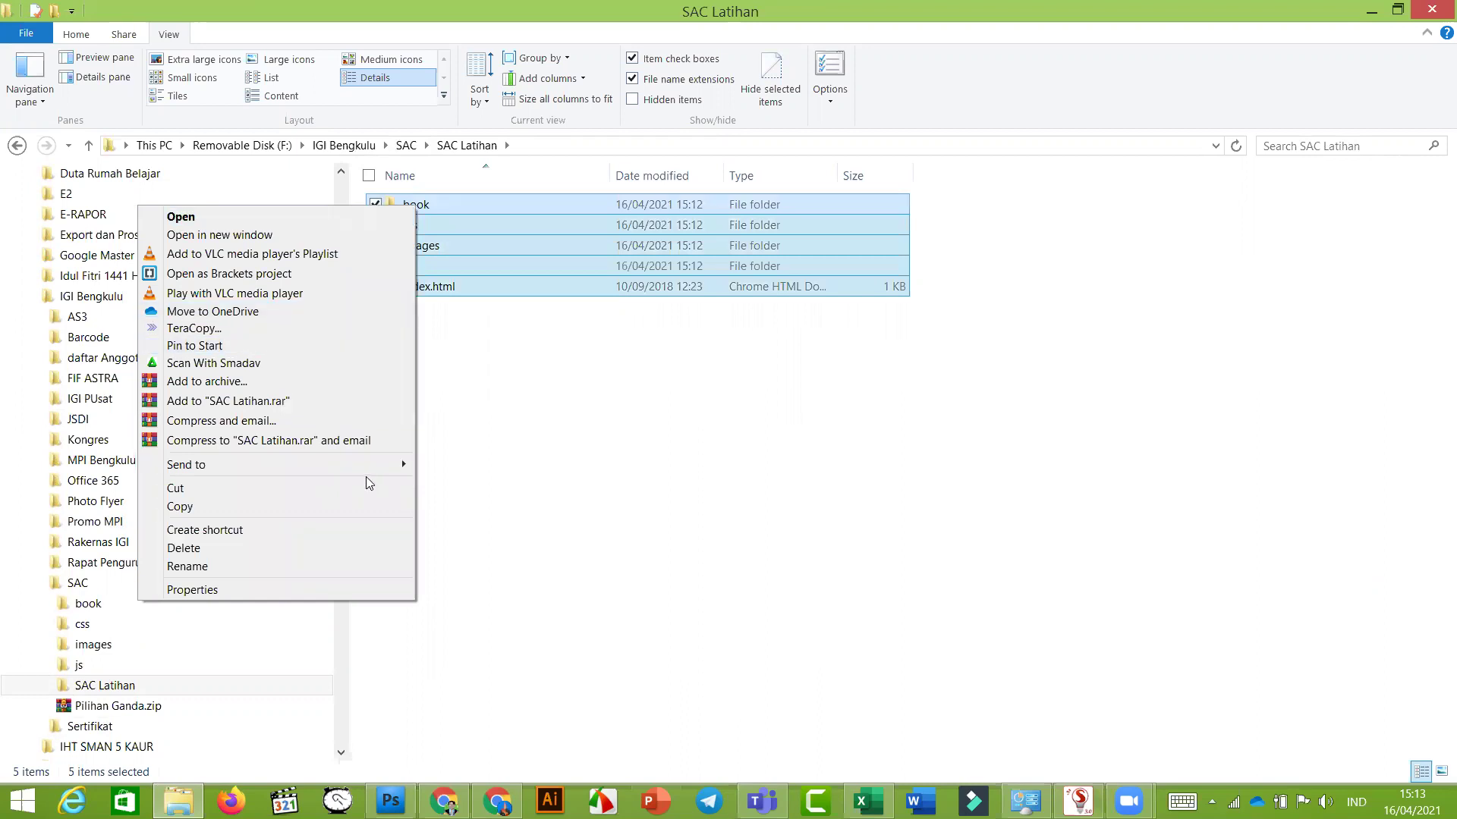
pyautogui.moveTo(374, 469)
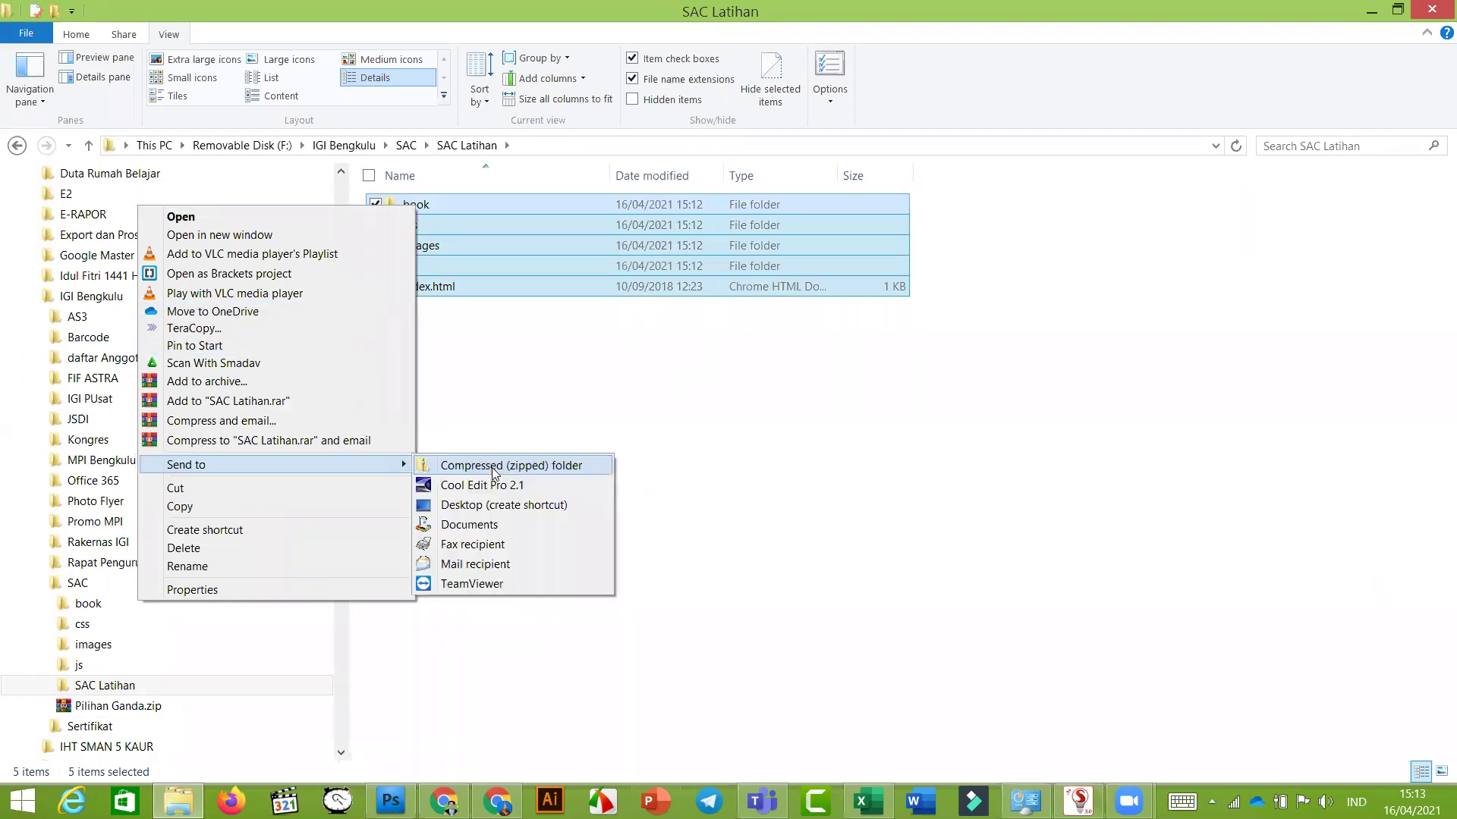
pyautogui.click(492, 469)
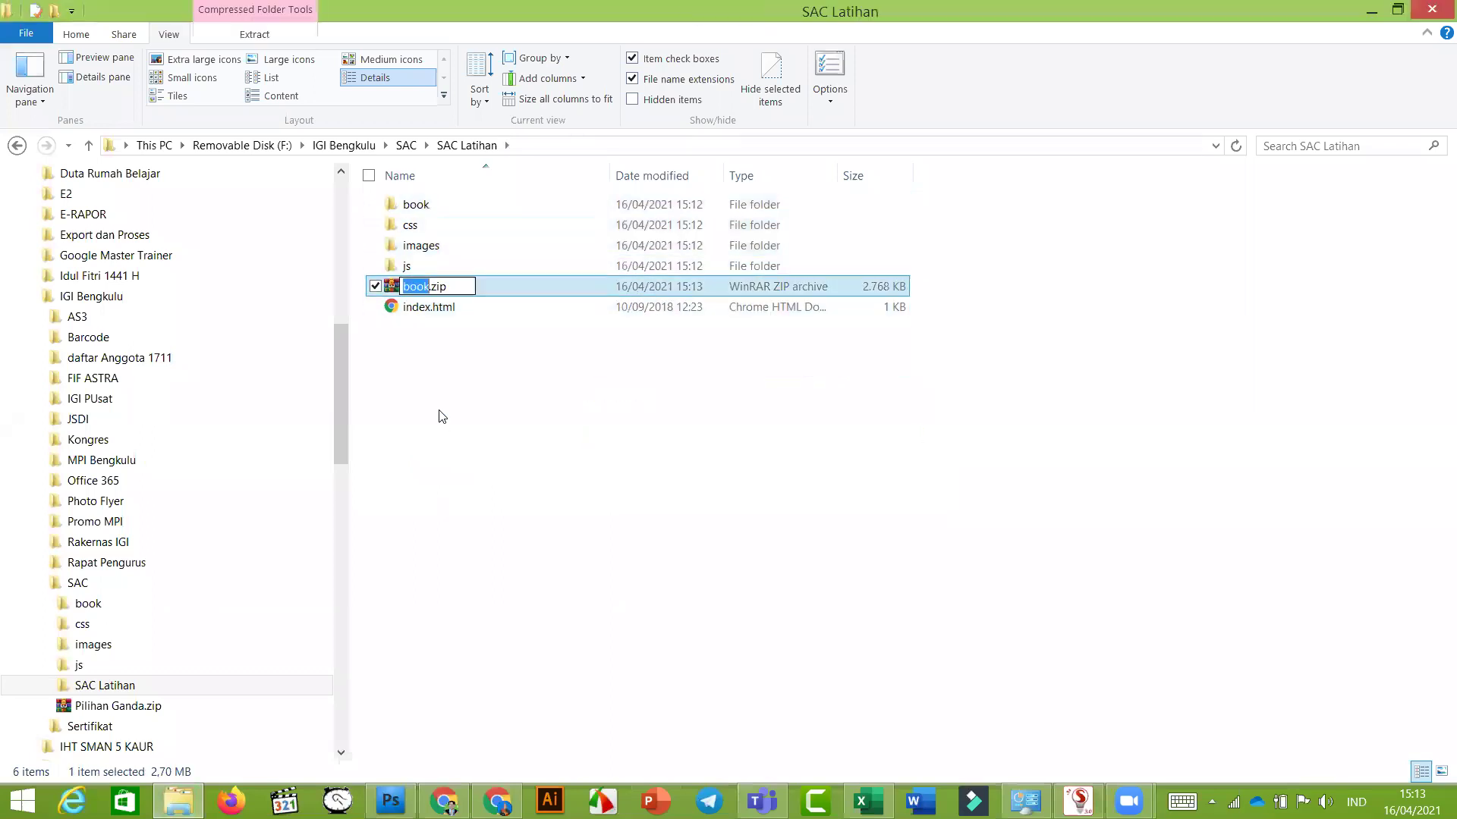
# Step: Rename the new zip archive as SAC Latihan.zip
pyautogui.click(442, 416)
pyautogui.click(419, 295)
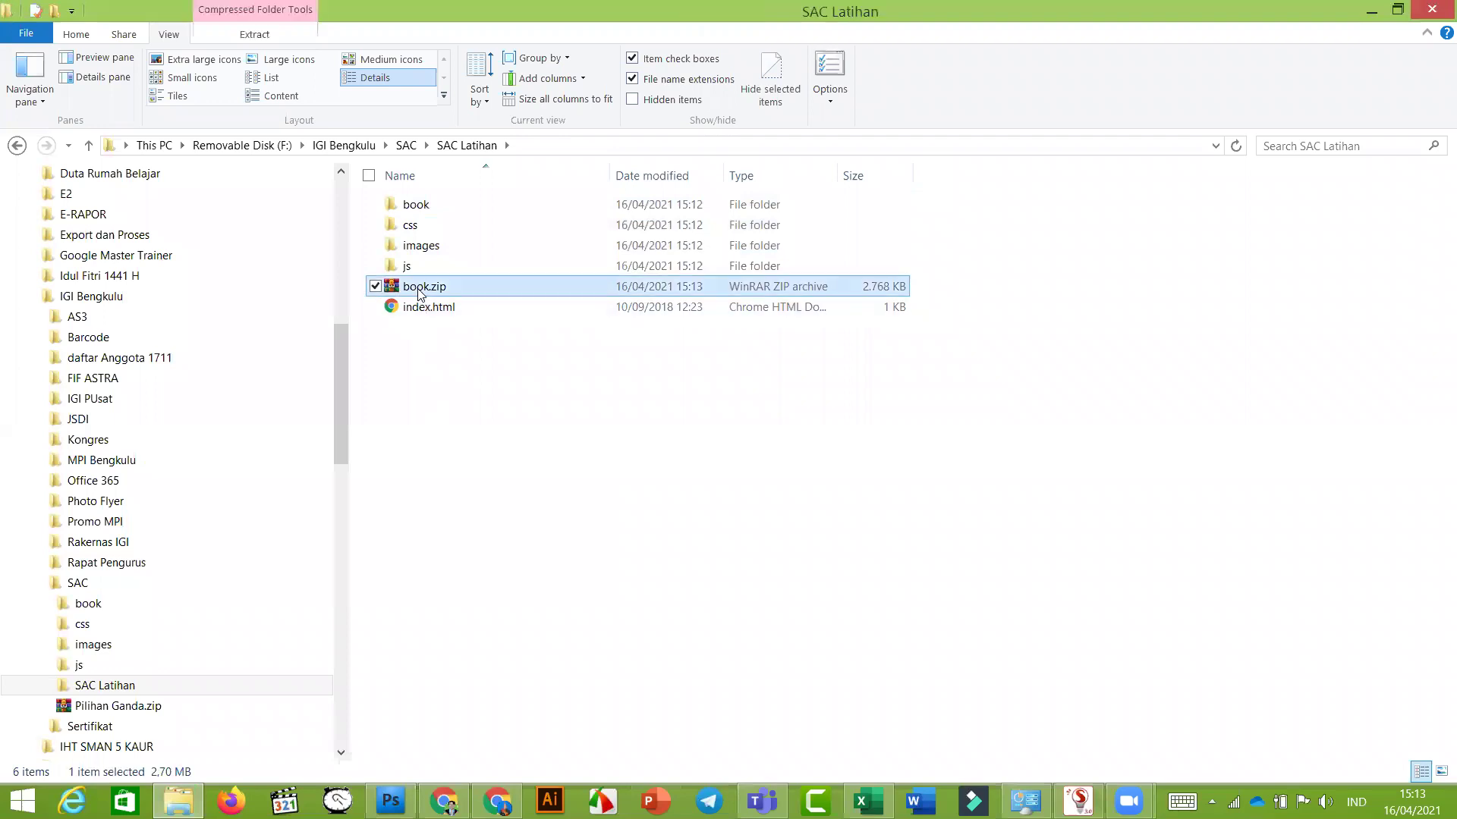
pyautogui.click(419, 290)
pyautogui.write('SAC La')
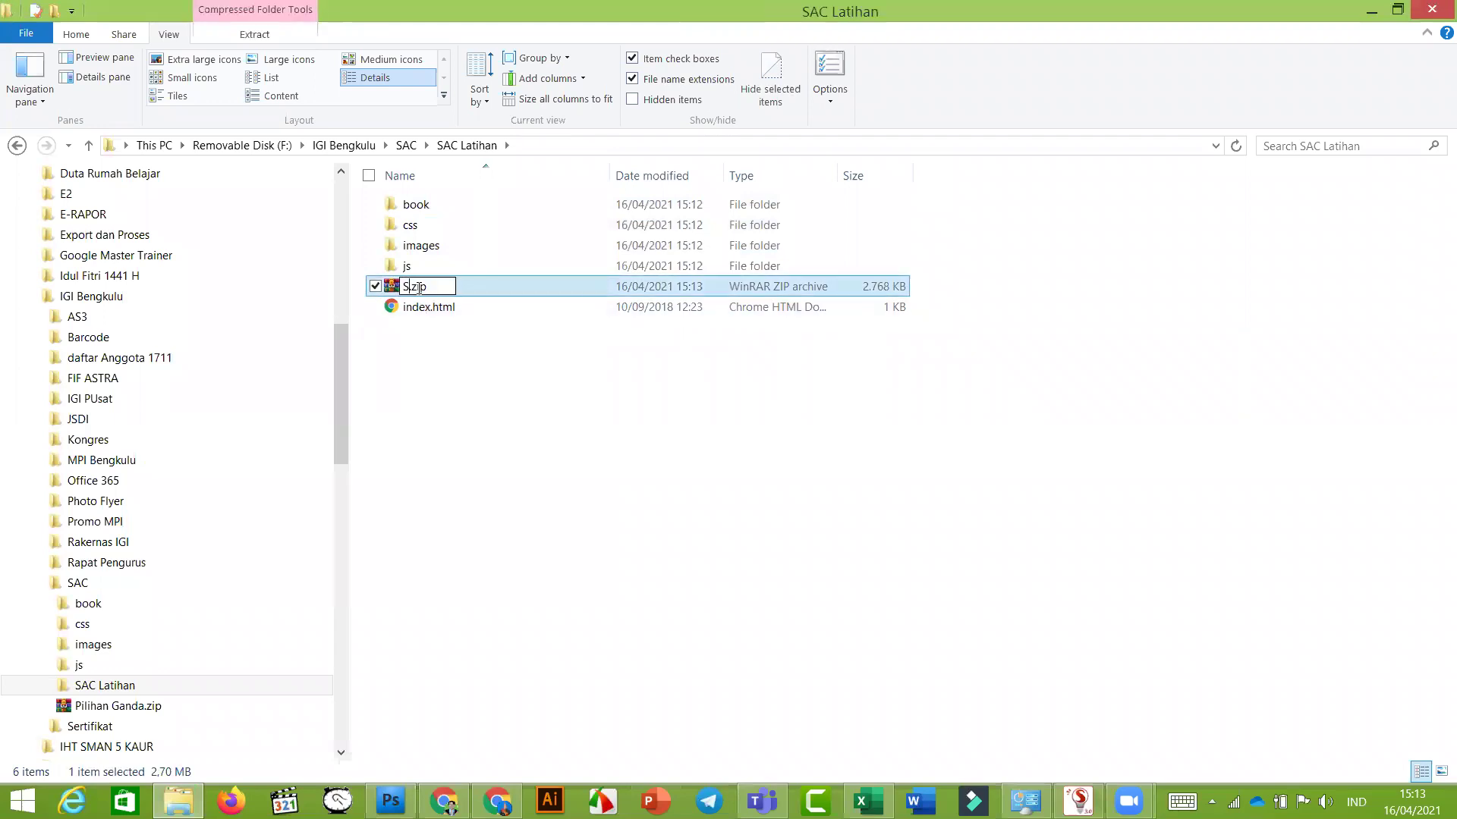
pyautogui.write('tihan')
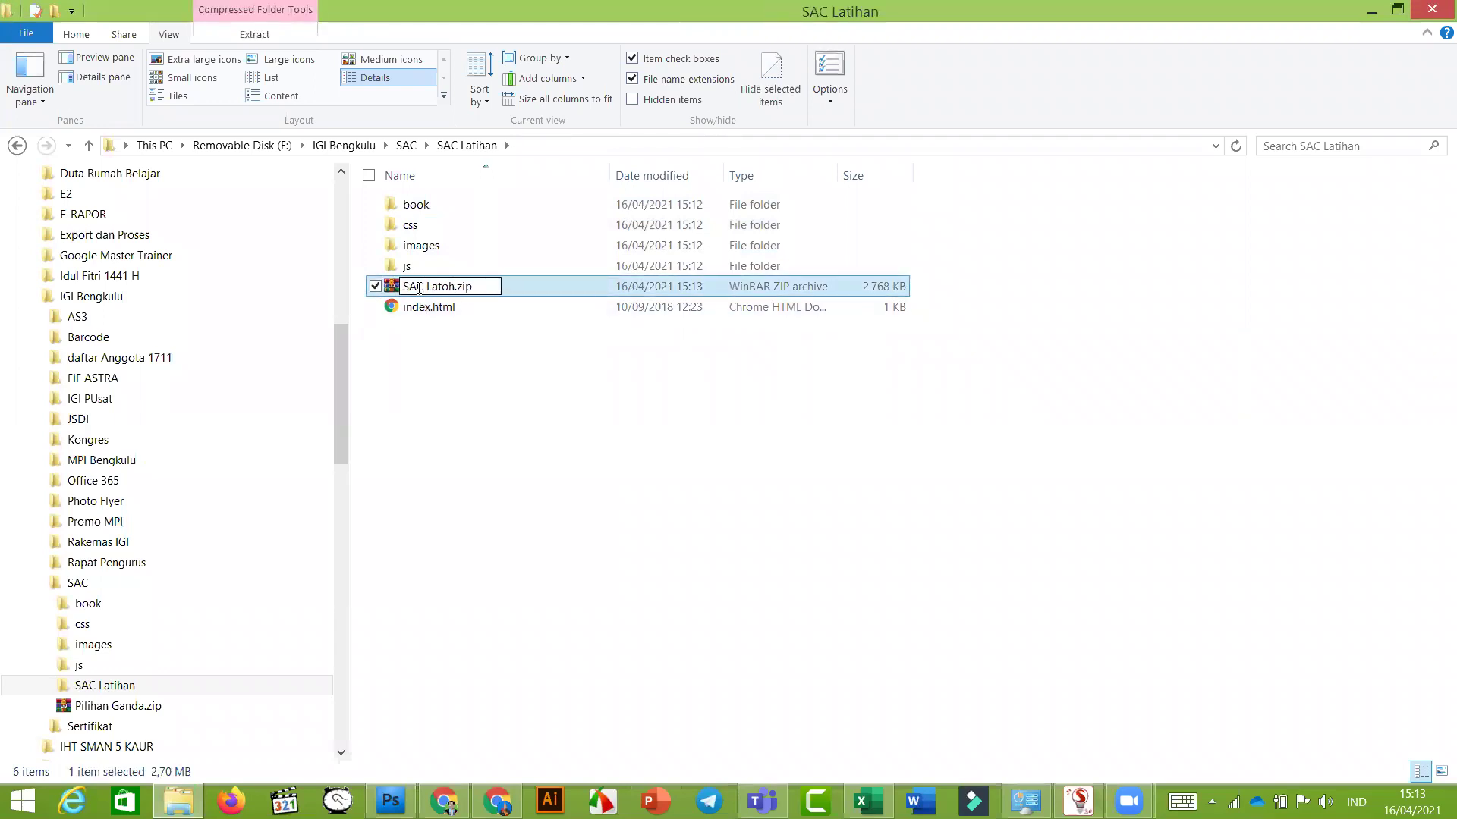
pyautogui.press('BackSpace')
pyautogui.press('BackSpace')
pyautogui.press('BackSpace')
pyautogui.press('BackSpace')
pyautogui.write('ihan')
pyautogui.click(399, 565)
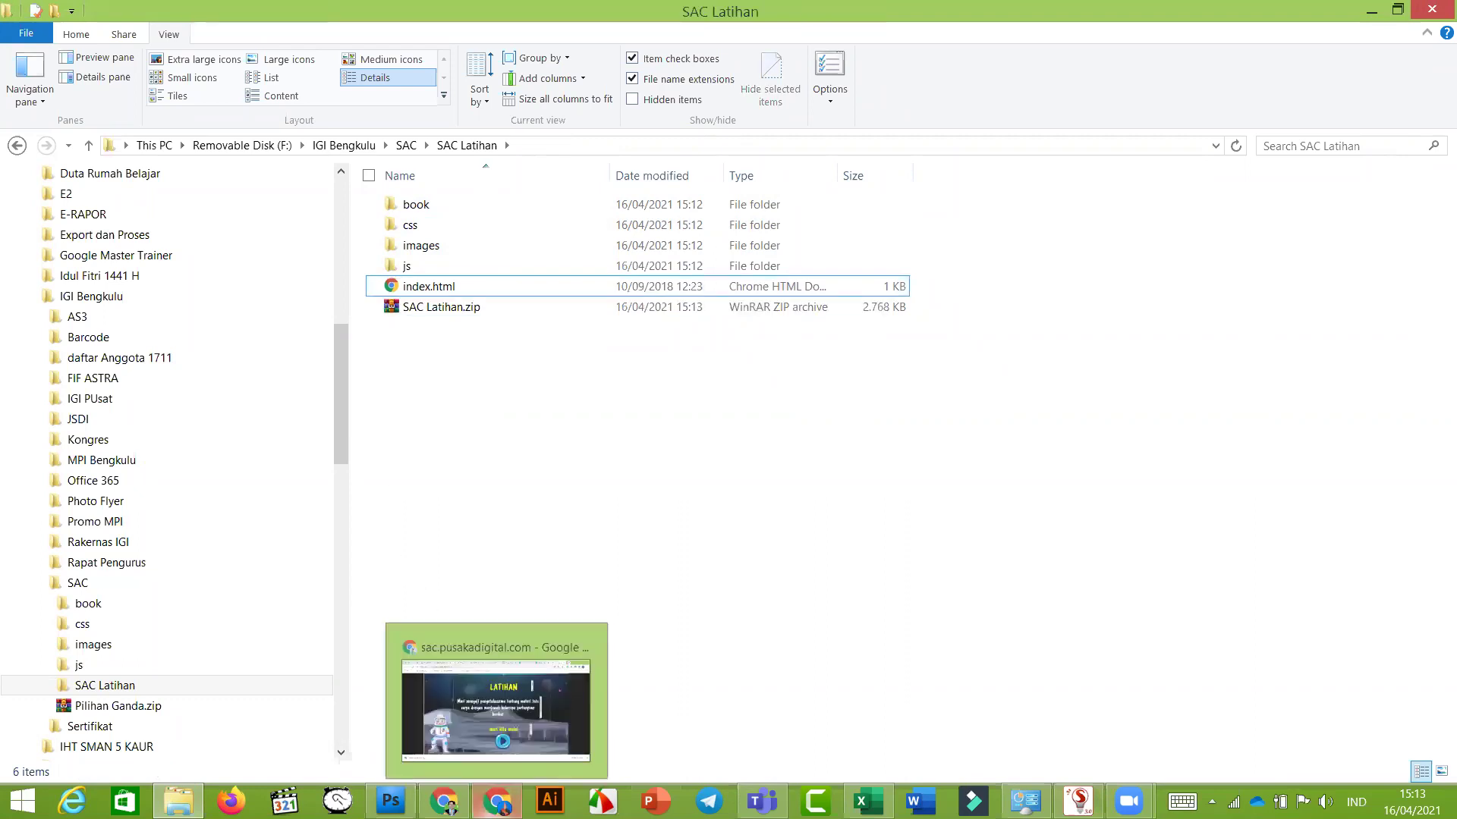
# Step: Switch to Chrome, close the unneeded download and media tabs, and log in to the Niagahoster member area with the saved credentials
pyautogui.click(496, 801)
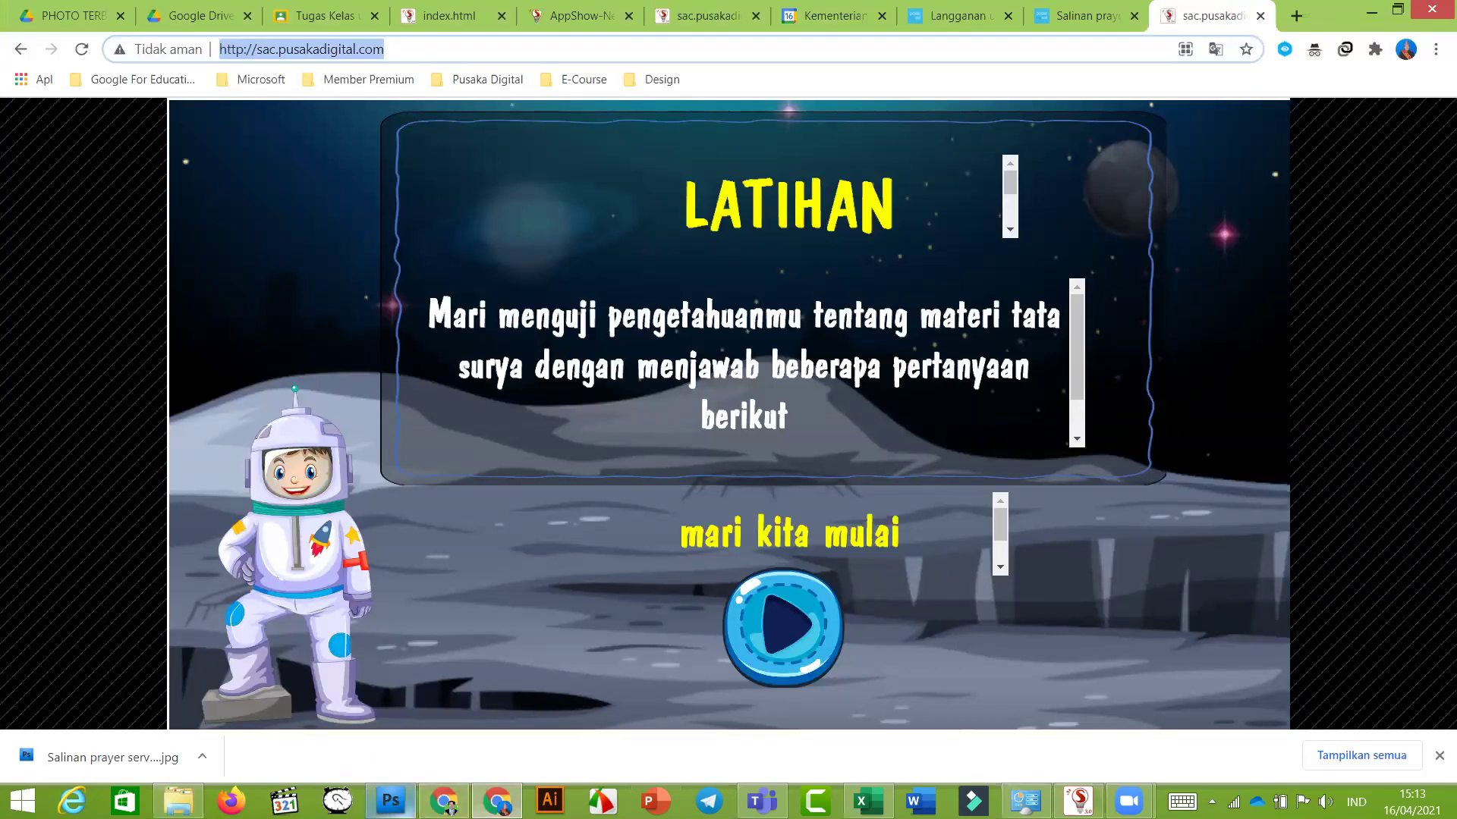
pyautogui.click(443, 801)
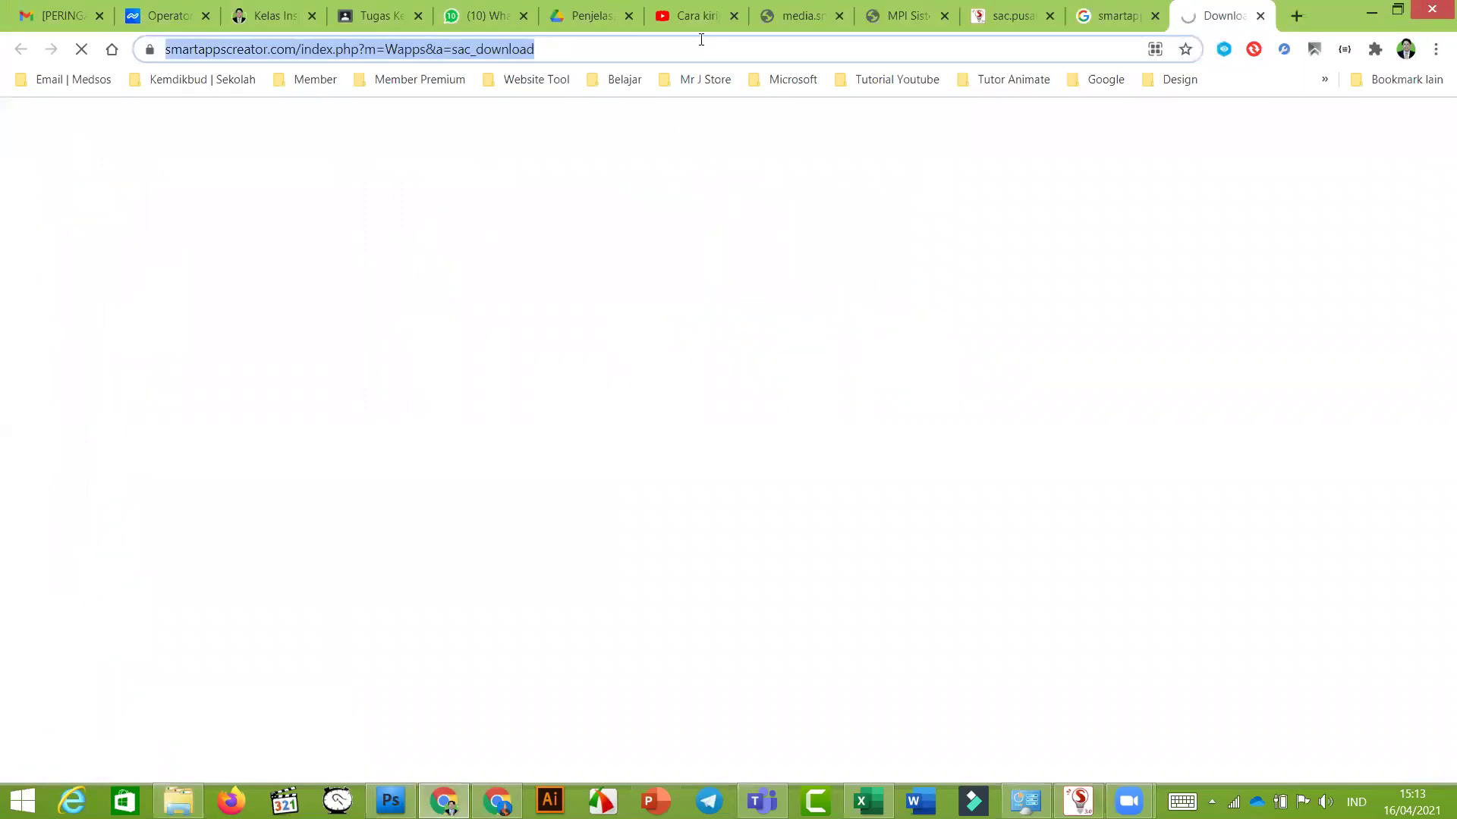
pyautogui.hotkey('ctrl', '2')
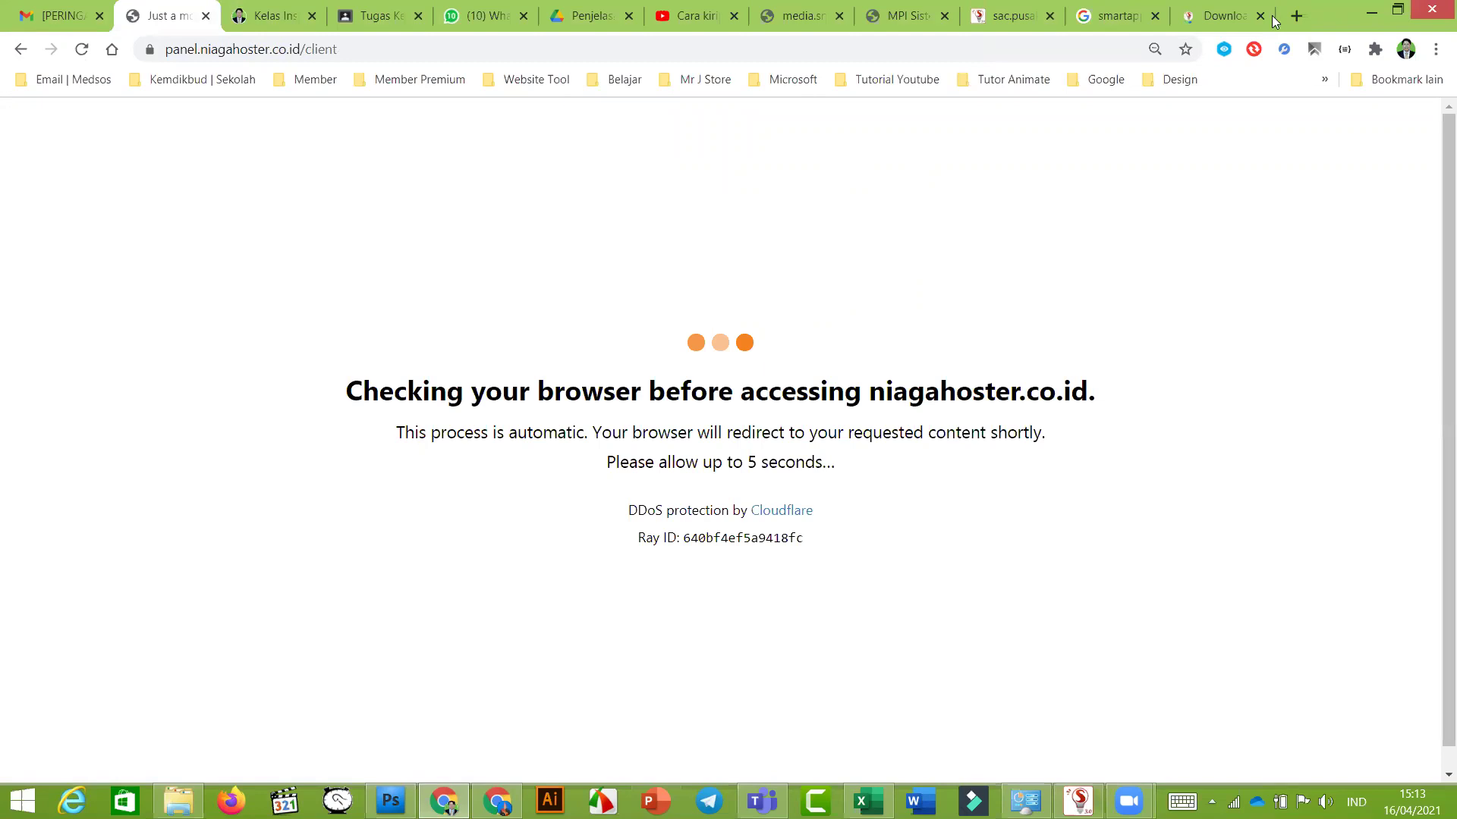
pyautogui.middleClick(1224, 10)
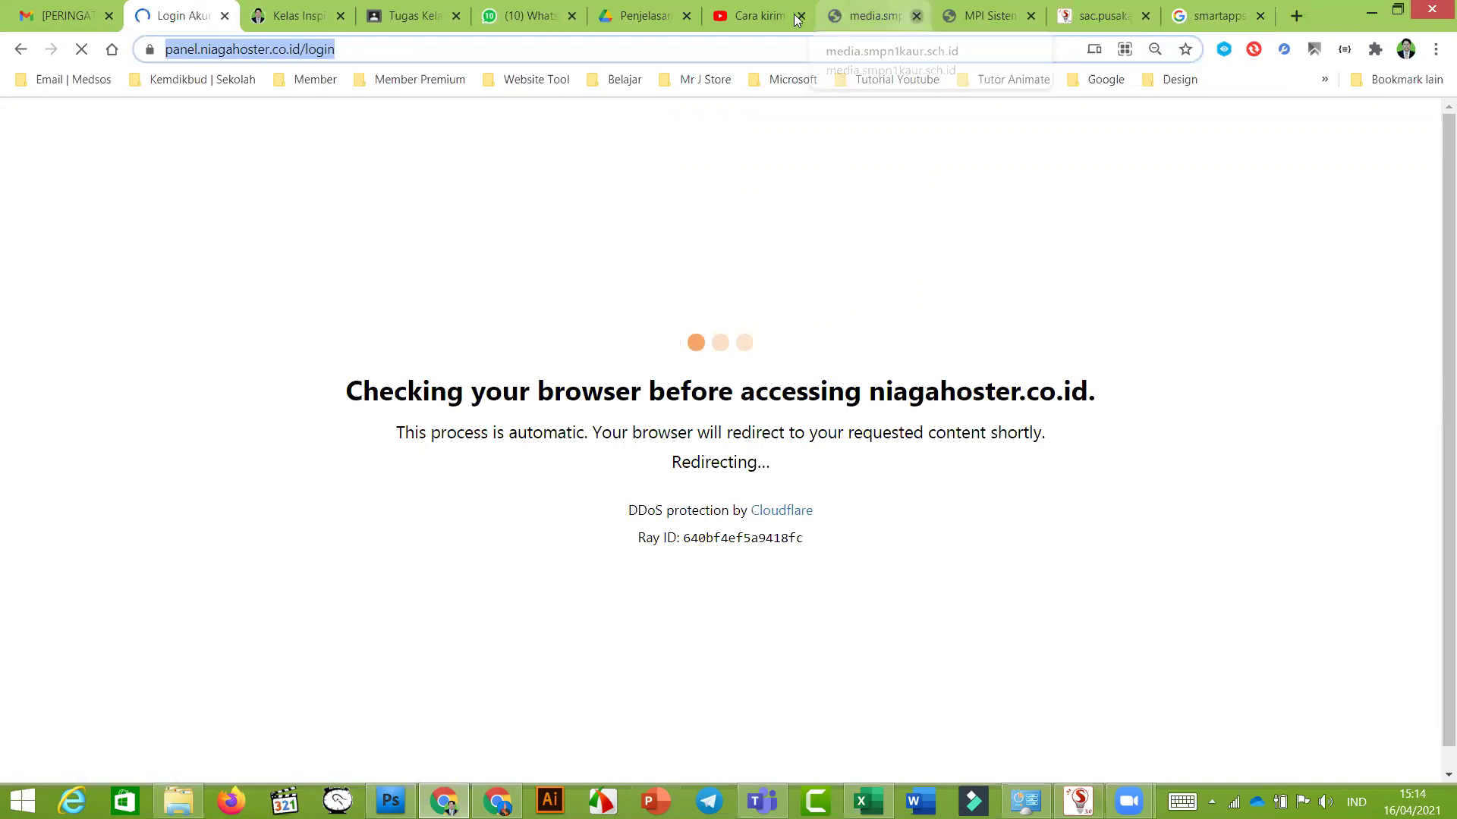
pyautogui.click(916, 16)
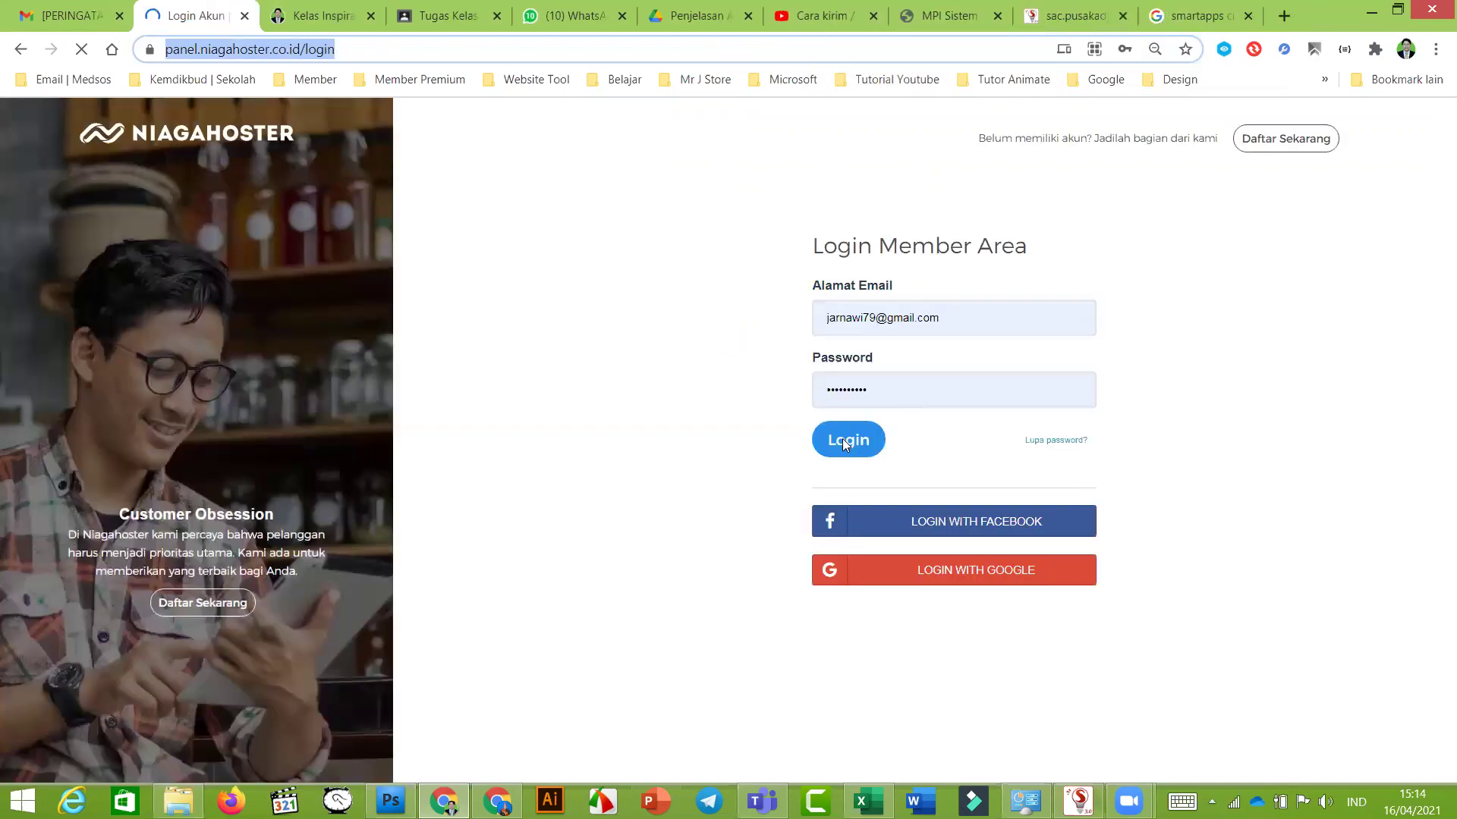
pyautogui.click(843, 440)
pyautogui.click(845, 442)
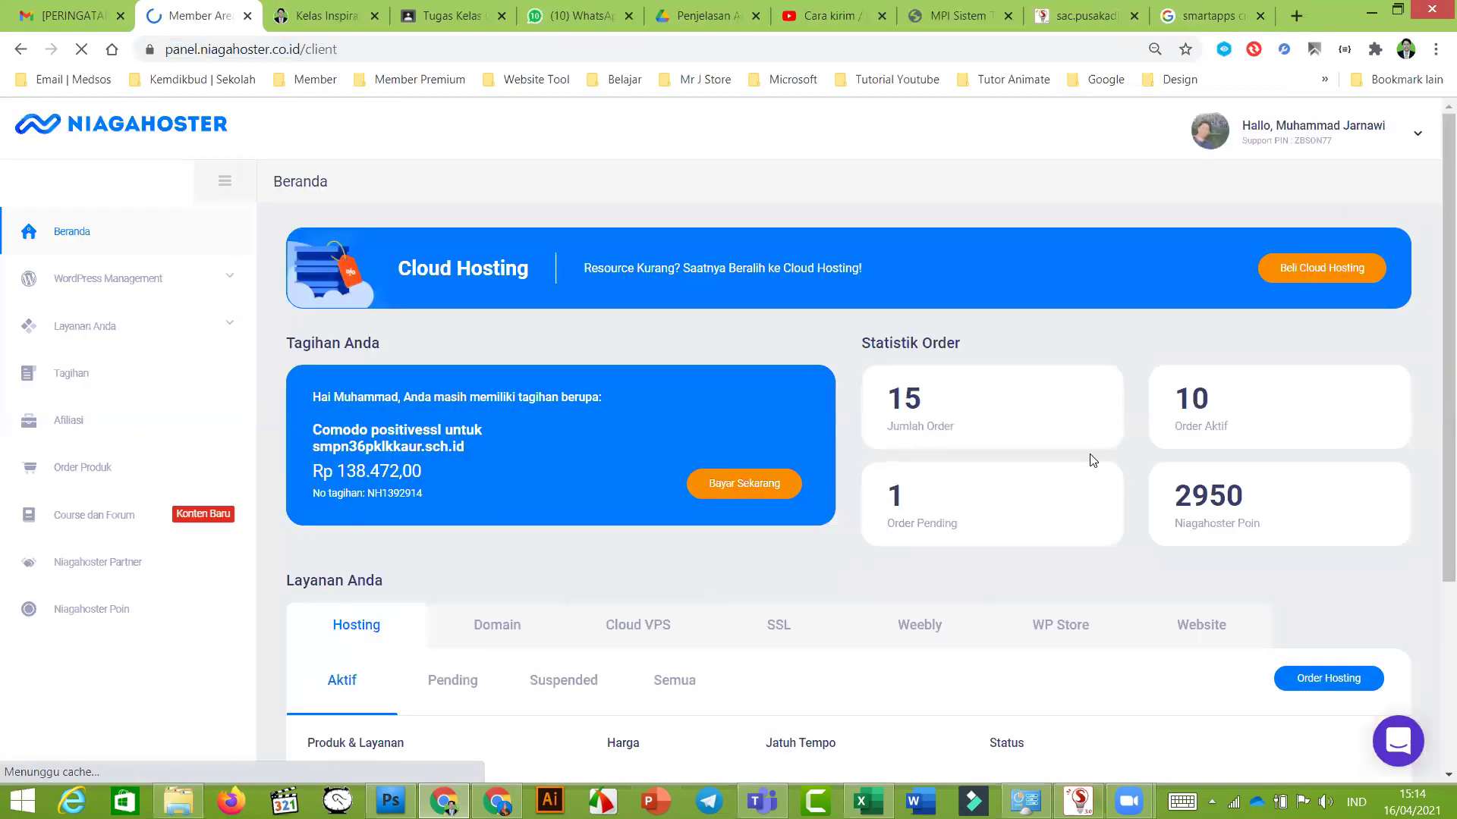
# Step: Open the full cPanel for the smpn1kaur.sch.id hosting and launch its File Manager
pyautogui.scroll(-4, 1093, 460)
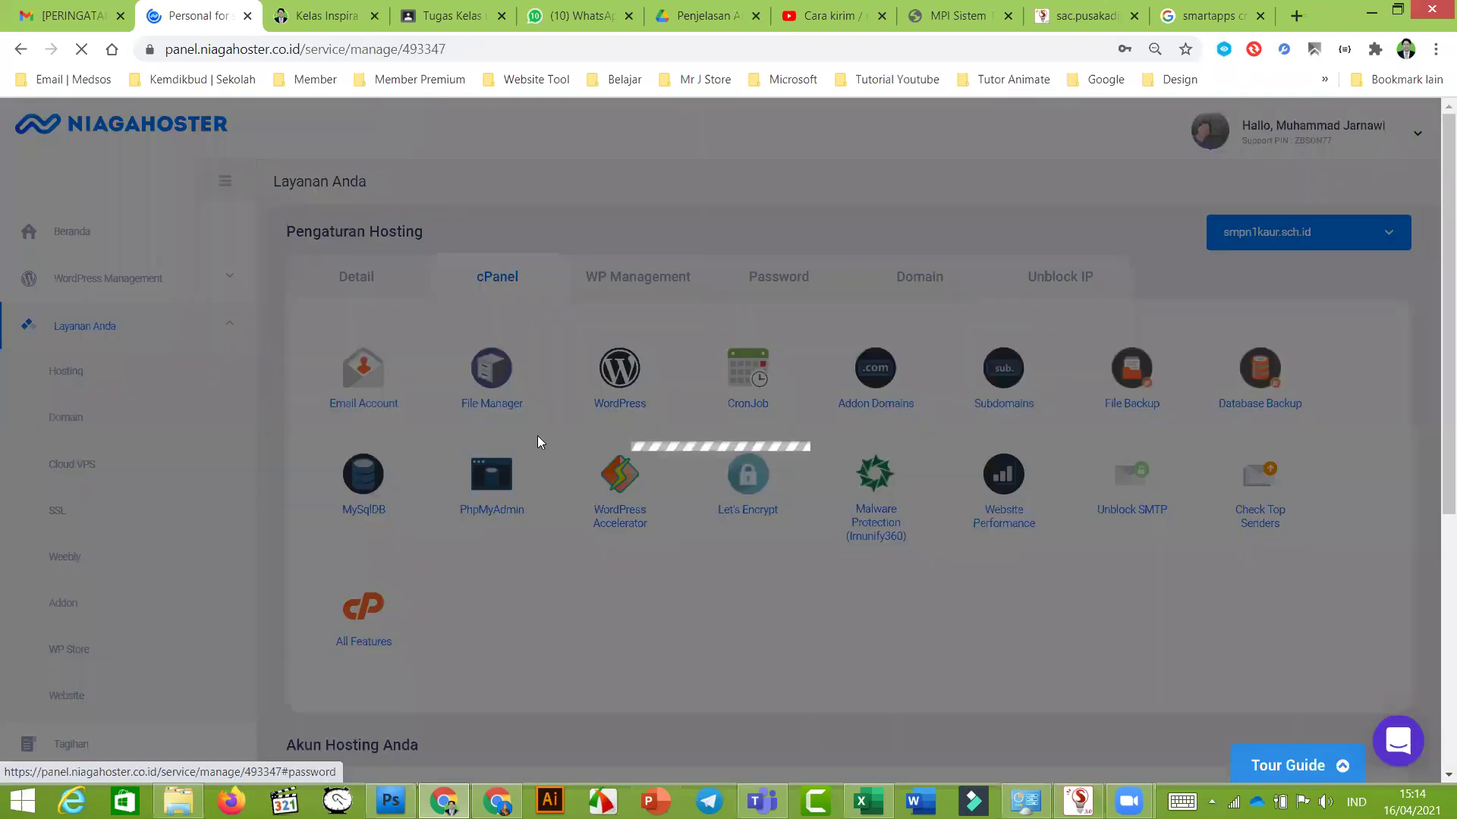
pyautogui.click(361, 648)
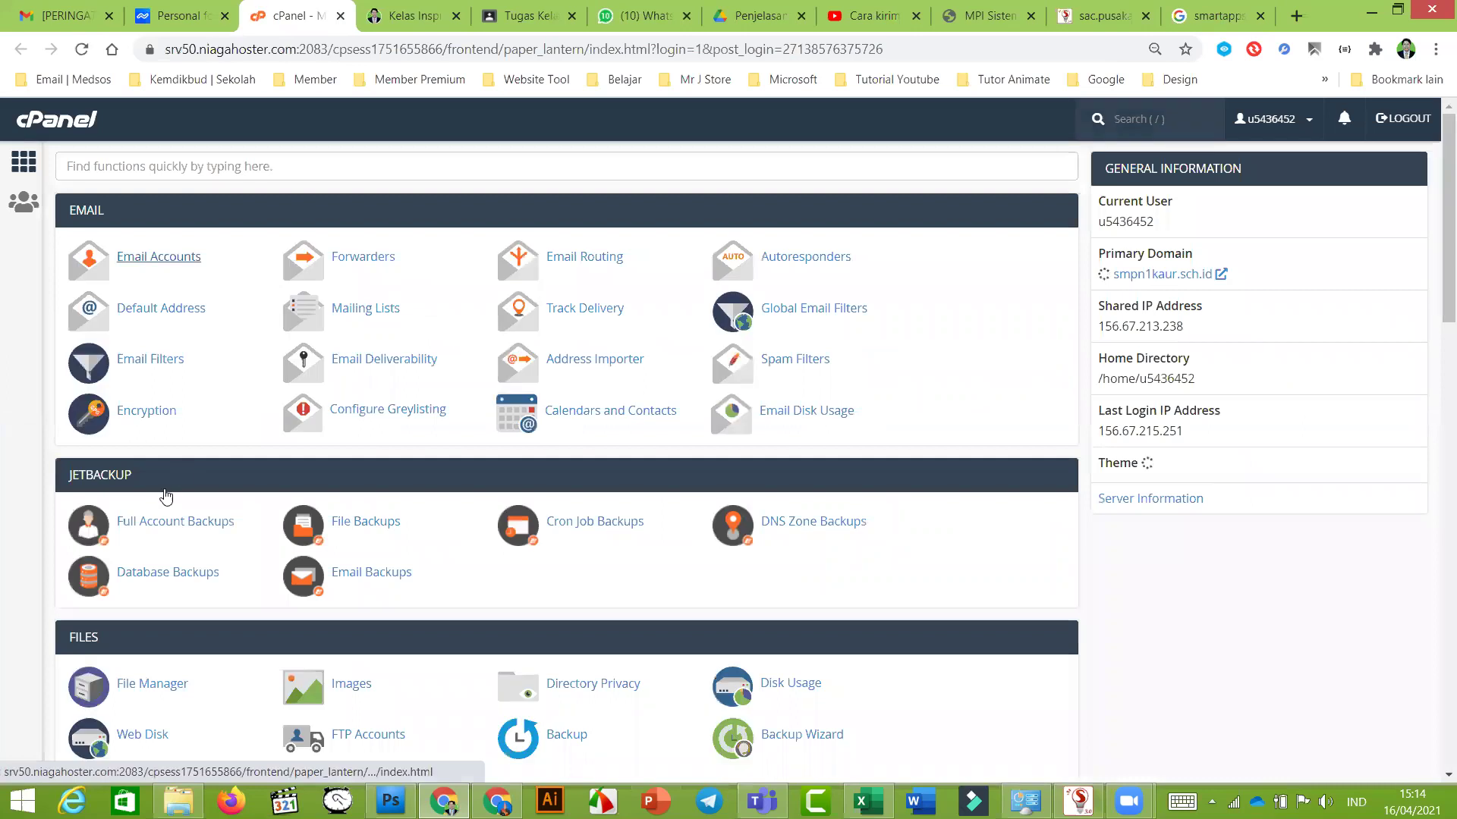
pyautogui.scroll(-2, 162, 497)
pyautogui.click(162, 497)
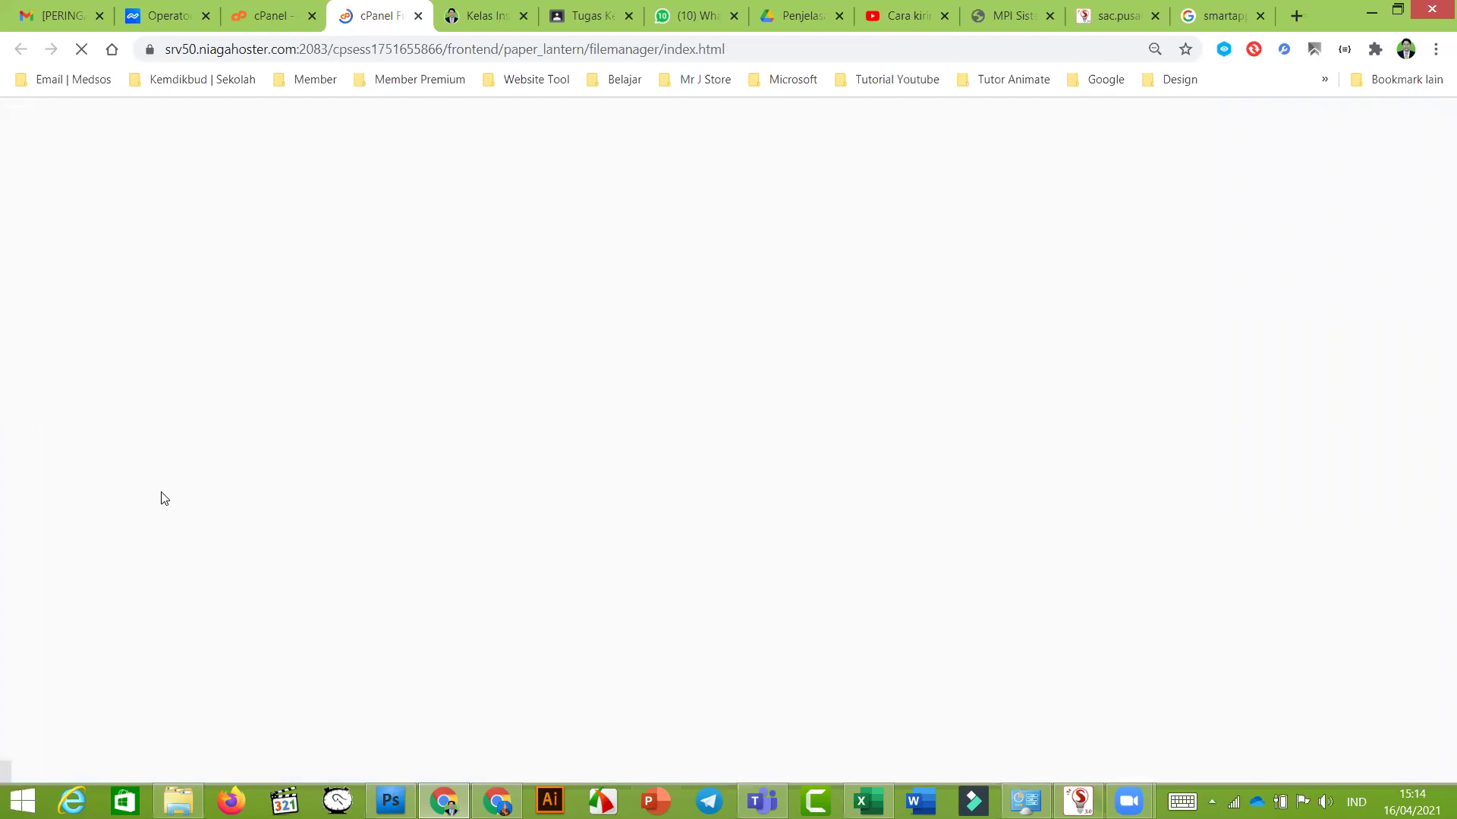
# Step: Create the subdomain sac under smpn1kaur.sch.id from cPanel's Subdomains page and return to the subdomain form
pyautogui.click(273, 16)
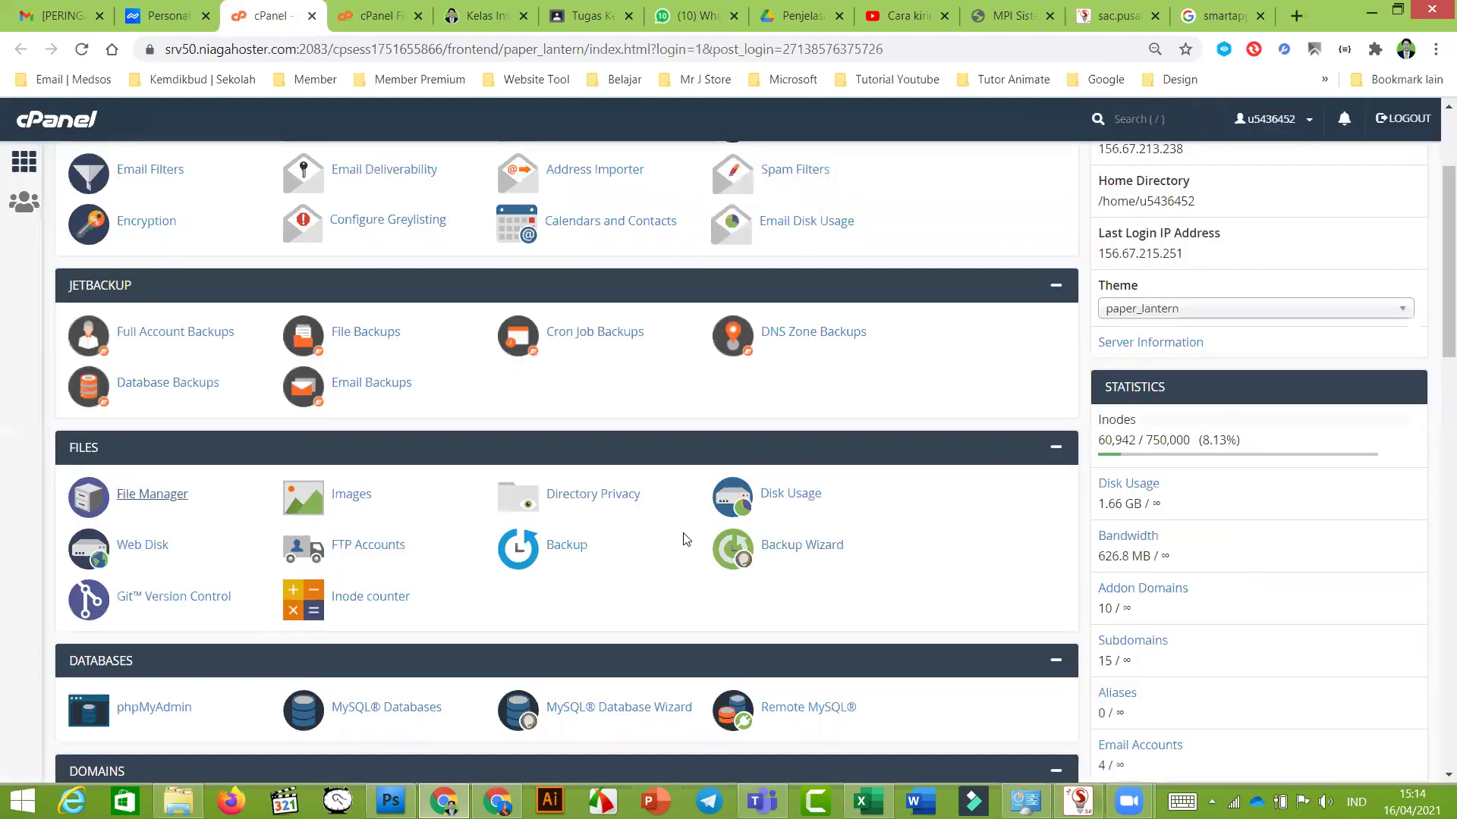
pyautogui.scroll(-3, 531, 493)
pyautogui.scroll(-3, 634, 460)
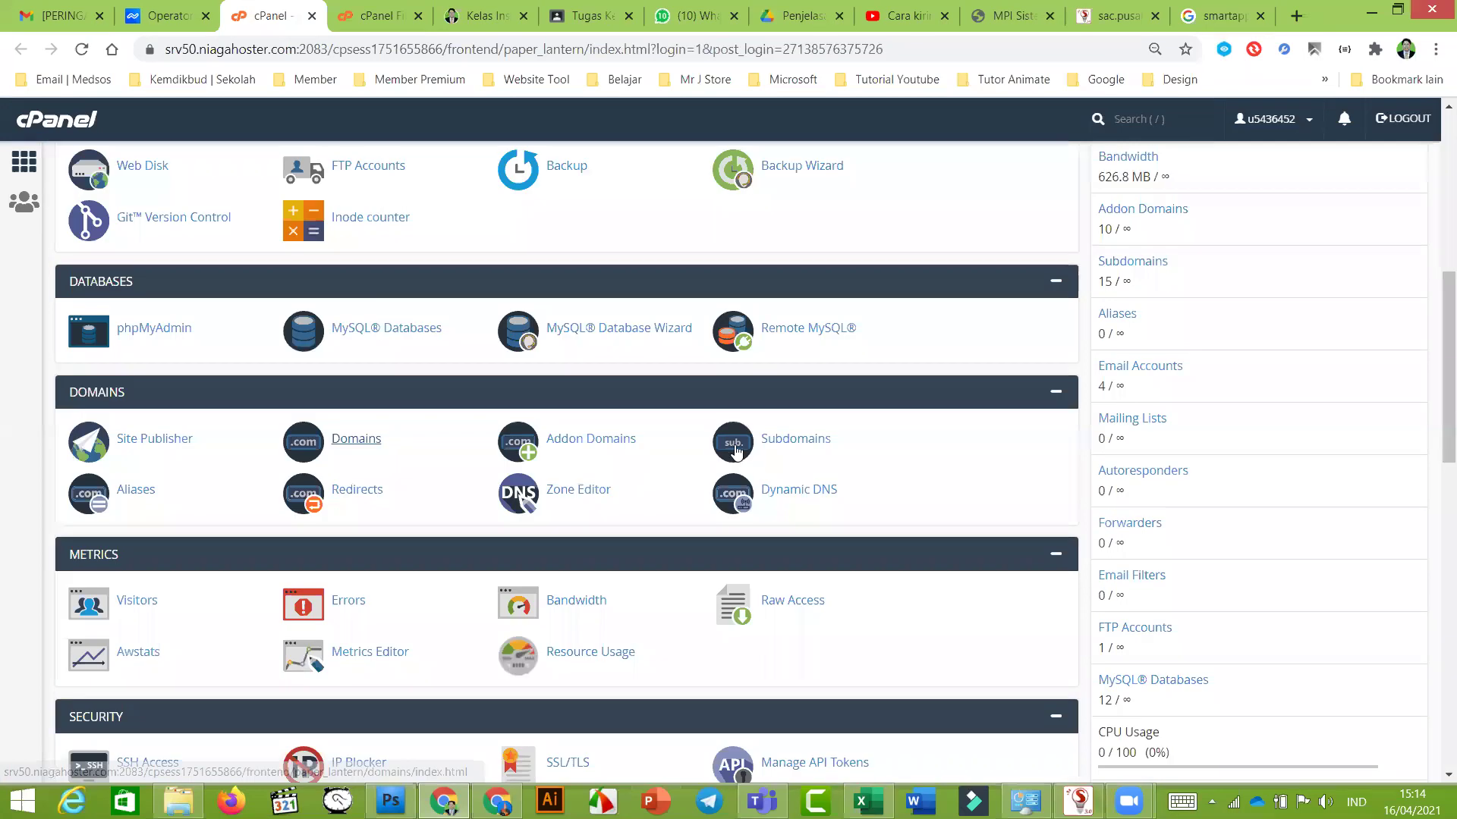
pyautogui.click(787, 439)
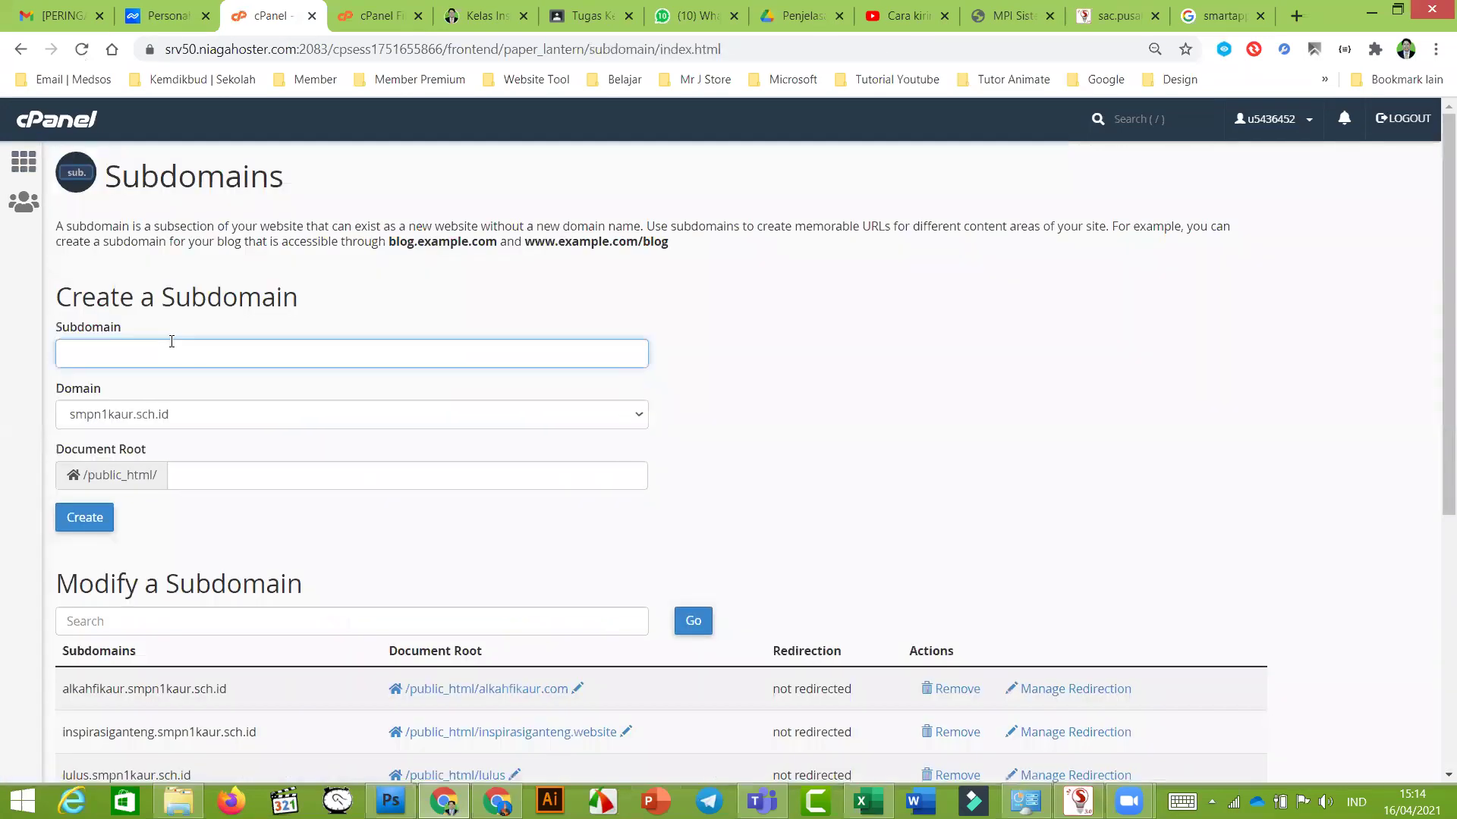
pyautogui.write('sac')
pyautogui.click(84, 520)
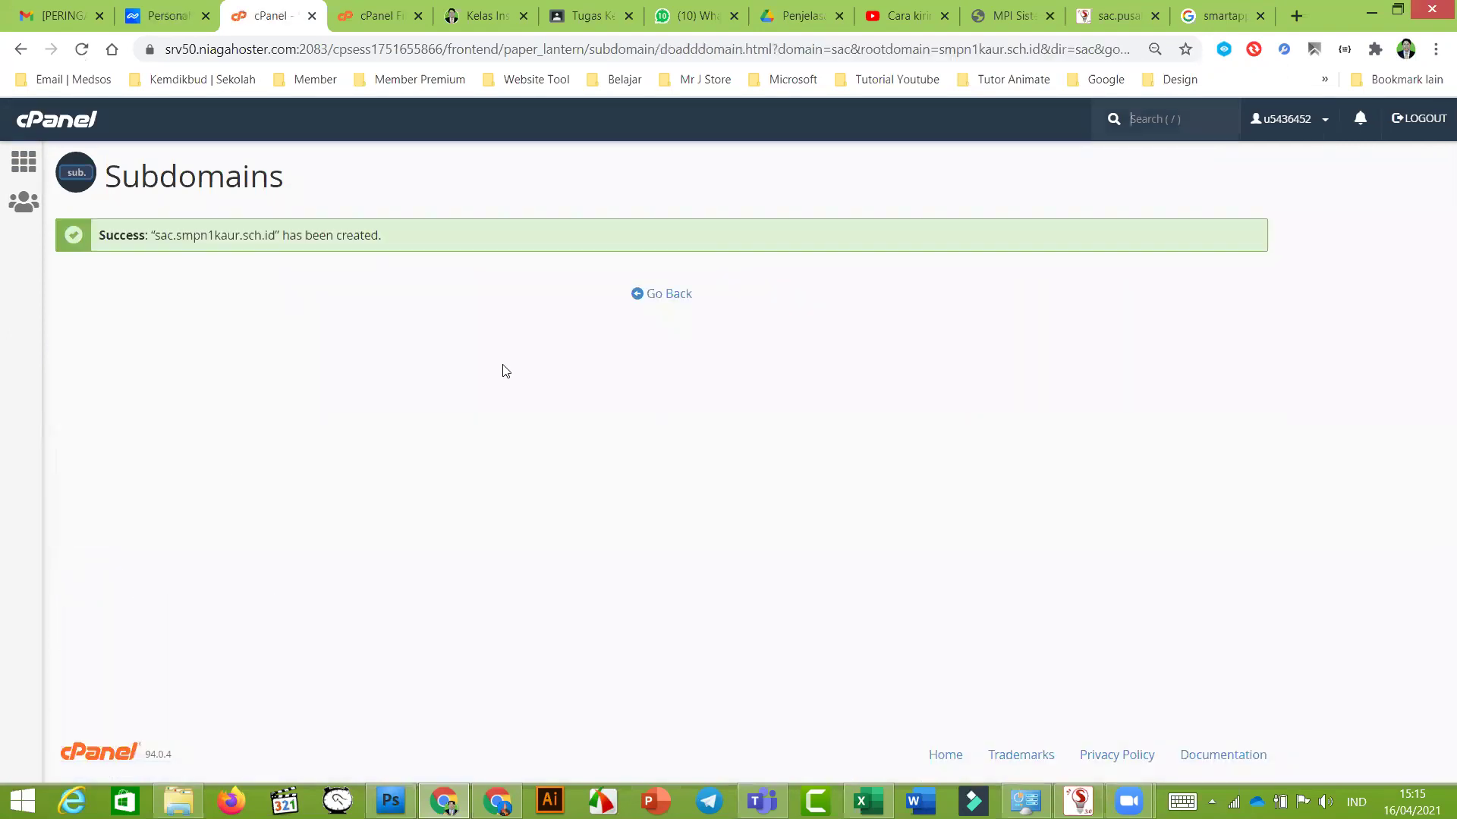
pyautogui.click(665, 296)
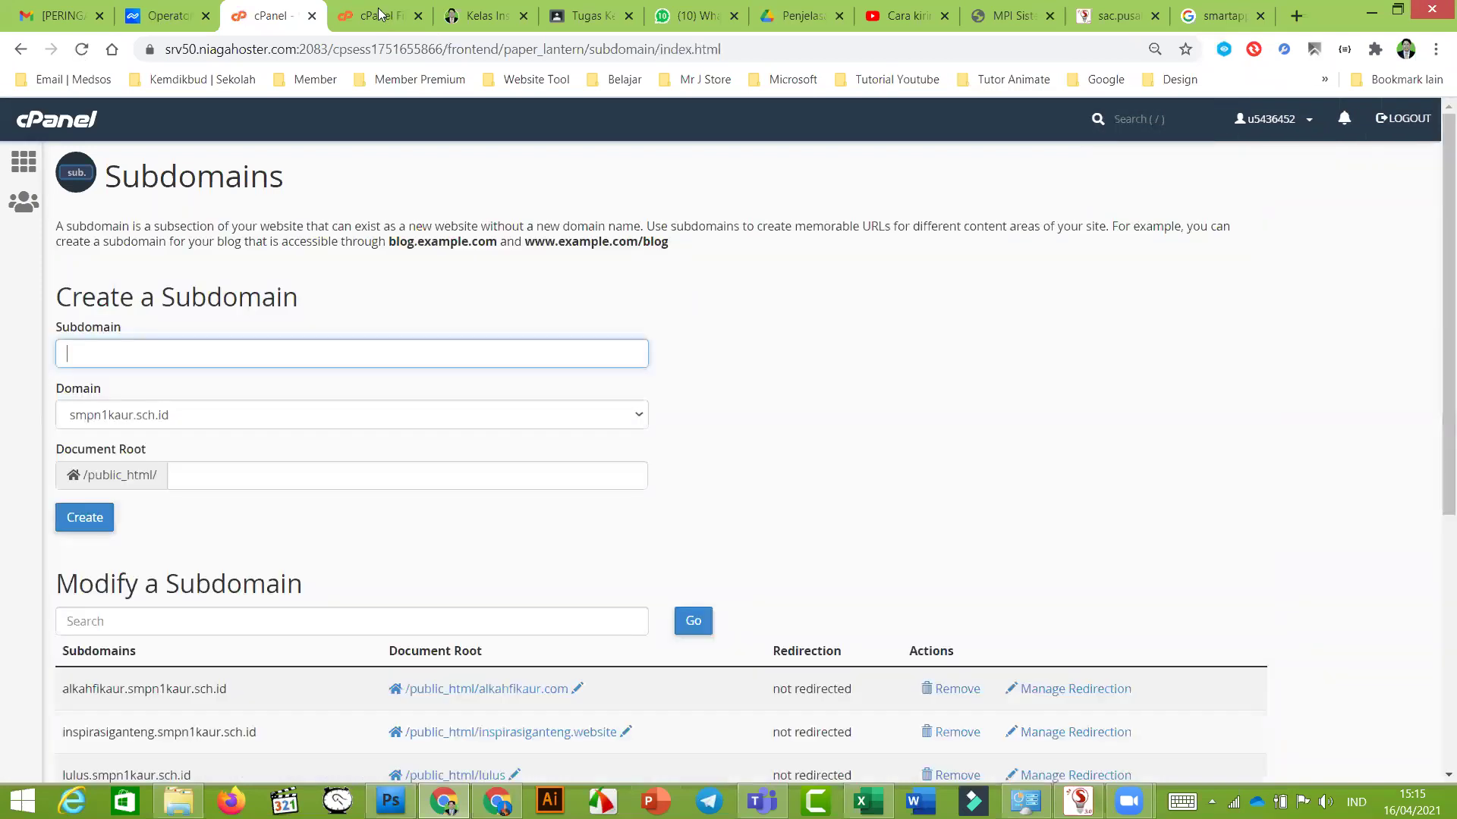
# Step: Open the subdomain's public_html/sac folder in the cPanel File Manager
pyautogui.click(377, 15)
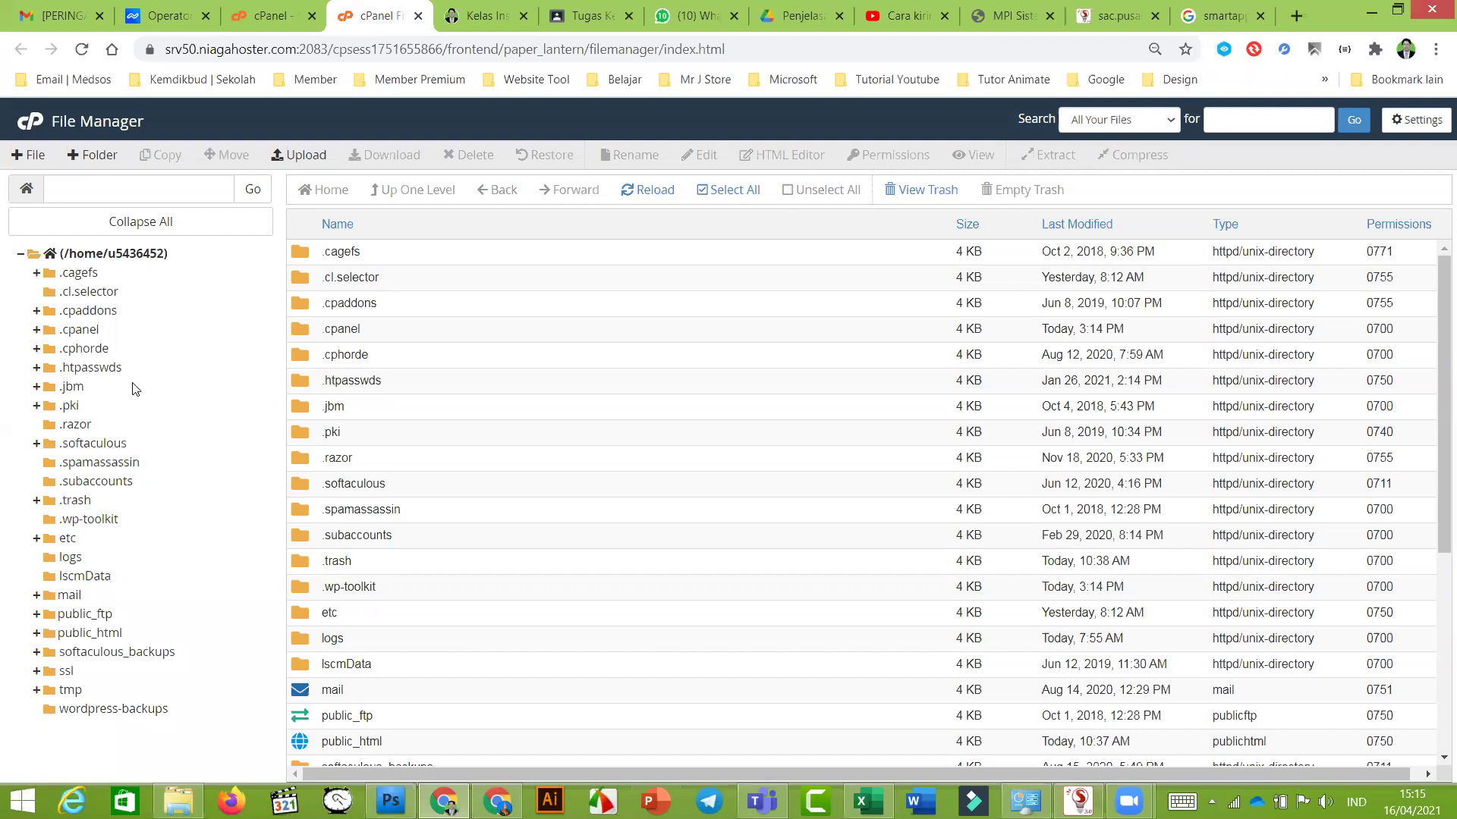
pyautogui.click(89, 633)
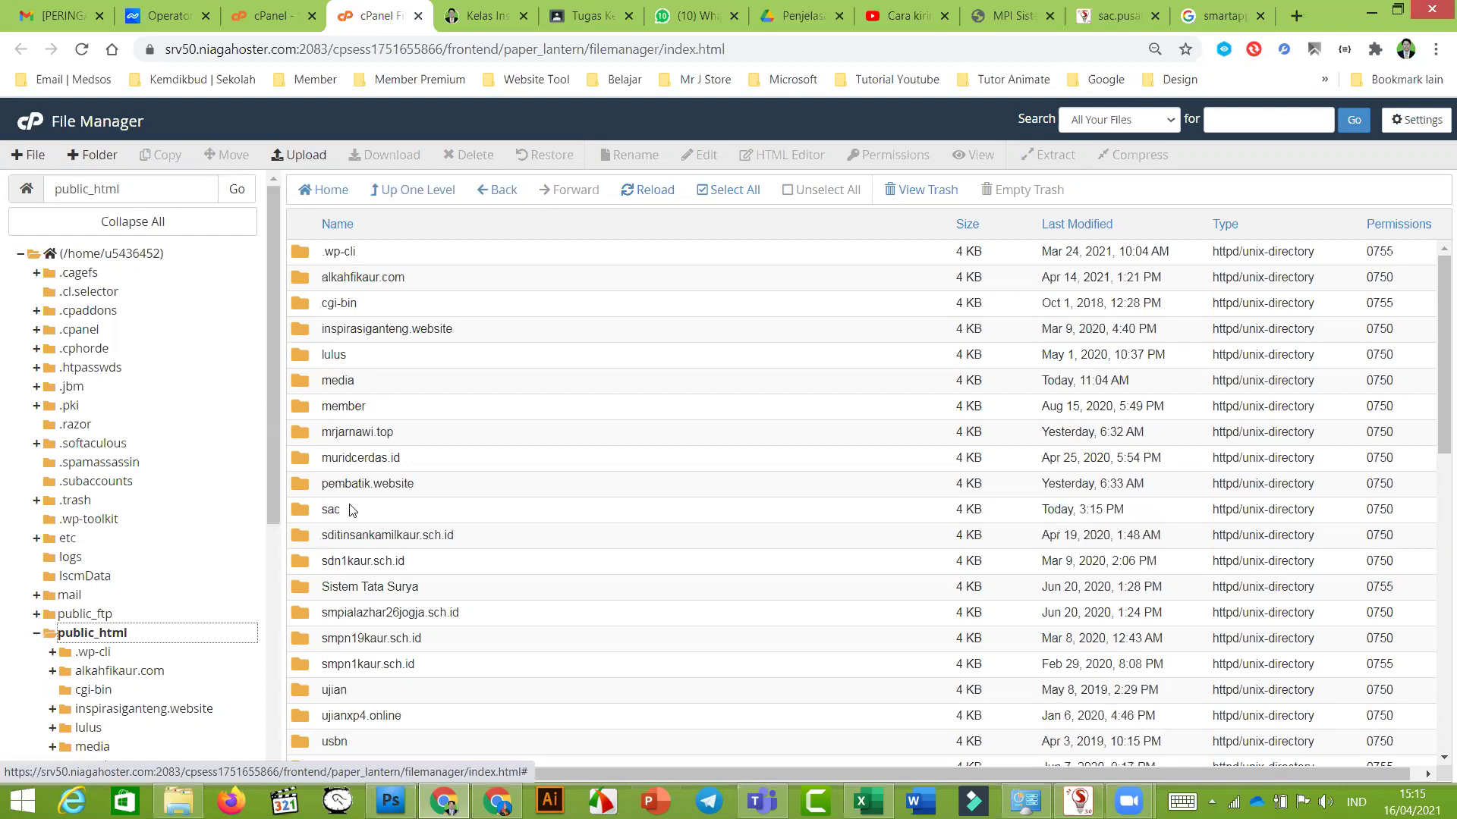
pyautogui.click(305, 513)
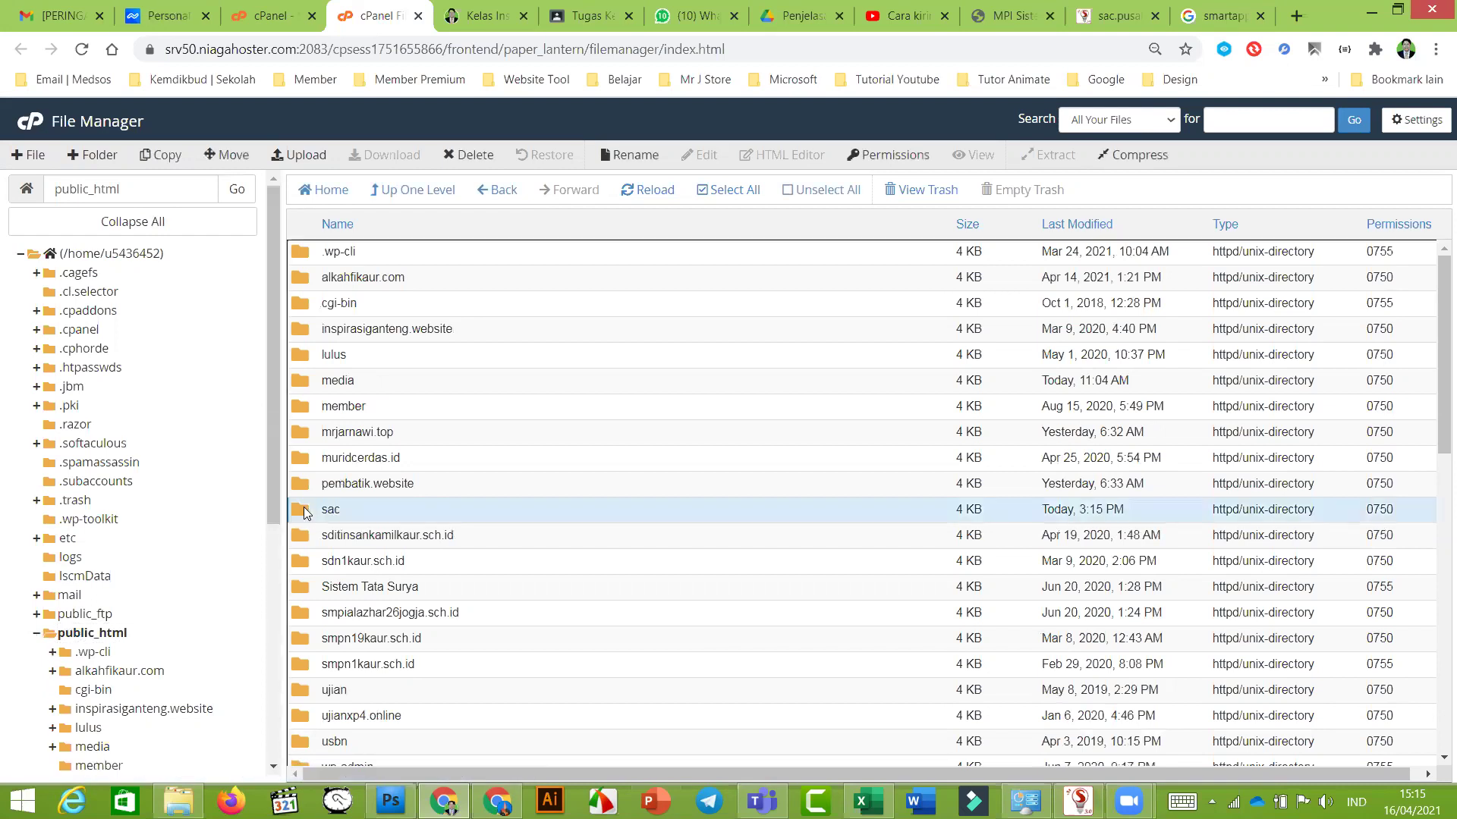
pyautogui.doubleClick(304, 507)
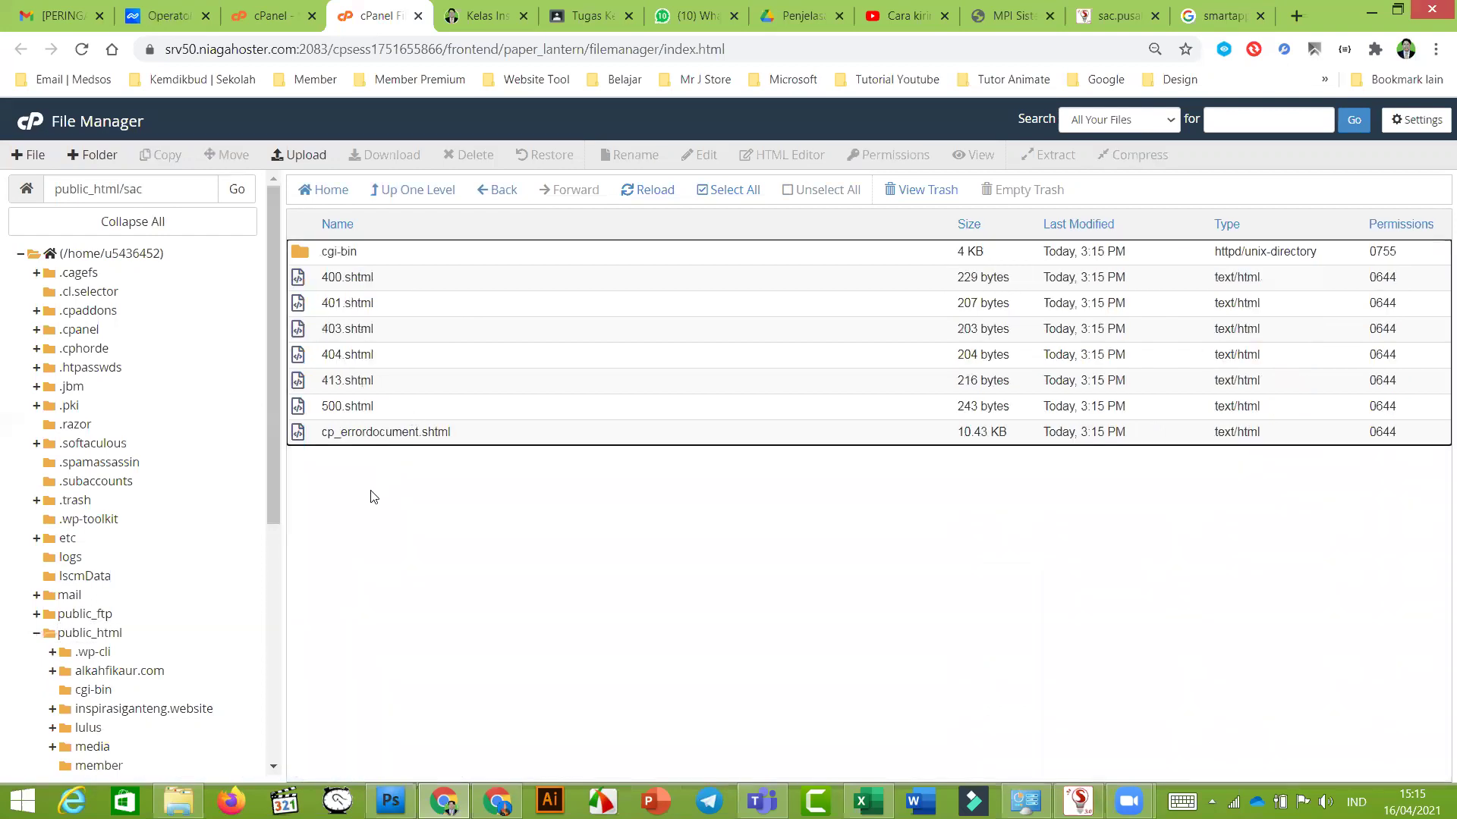
# Step: Move all default contents of public_html/sac, from the cgi-bin folder through cp_errordocument.shtml, to the trash
pyautogui.moveTo(408, 242); pyautogui.dragTo(357, 407)
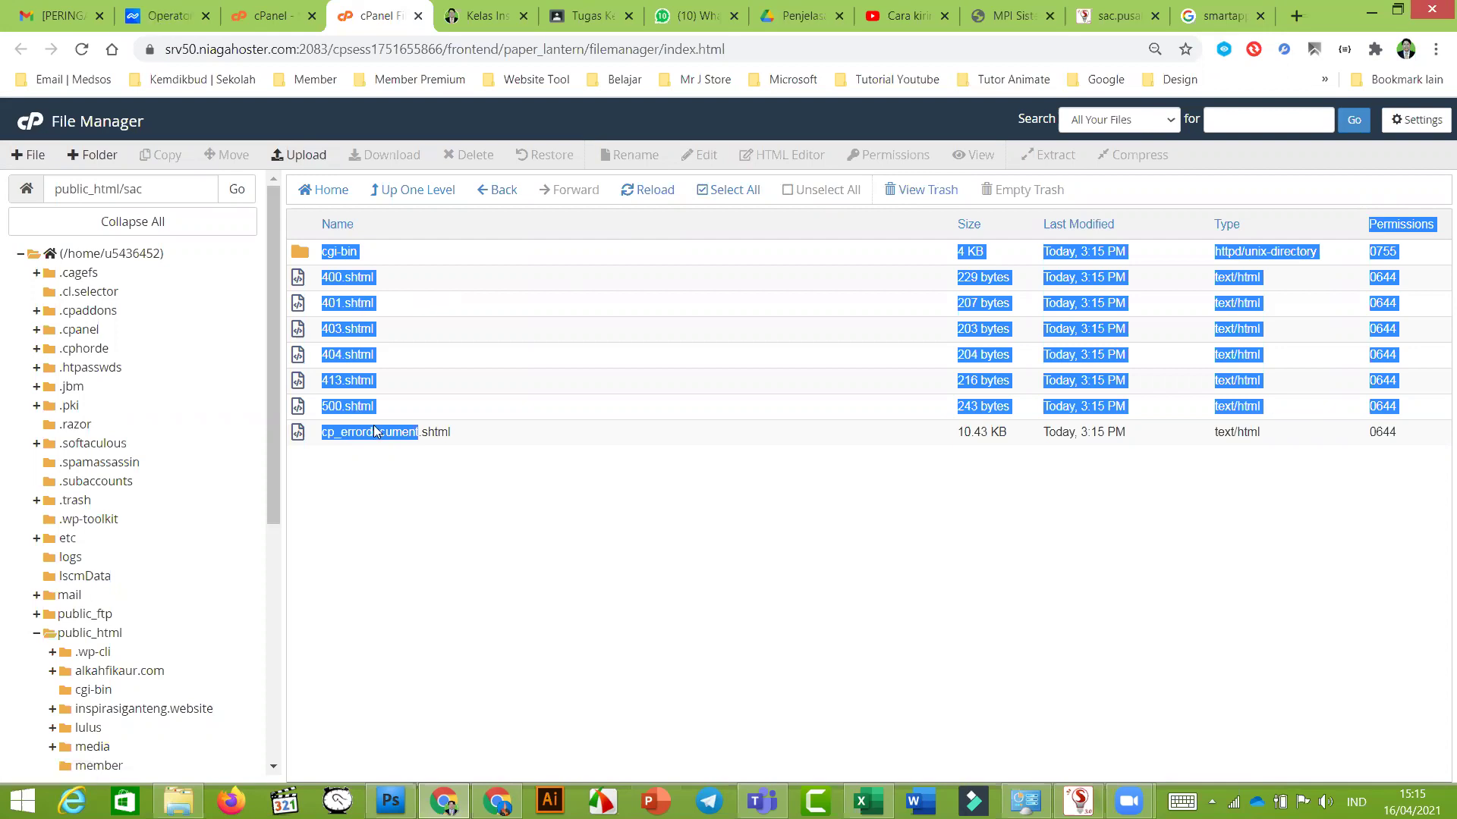
pyautogui.moveTo(348, 478); pyautogui.dragTo(322, 251)
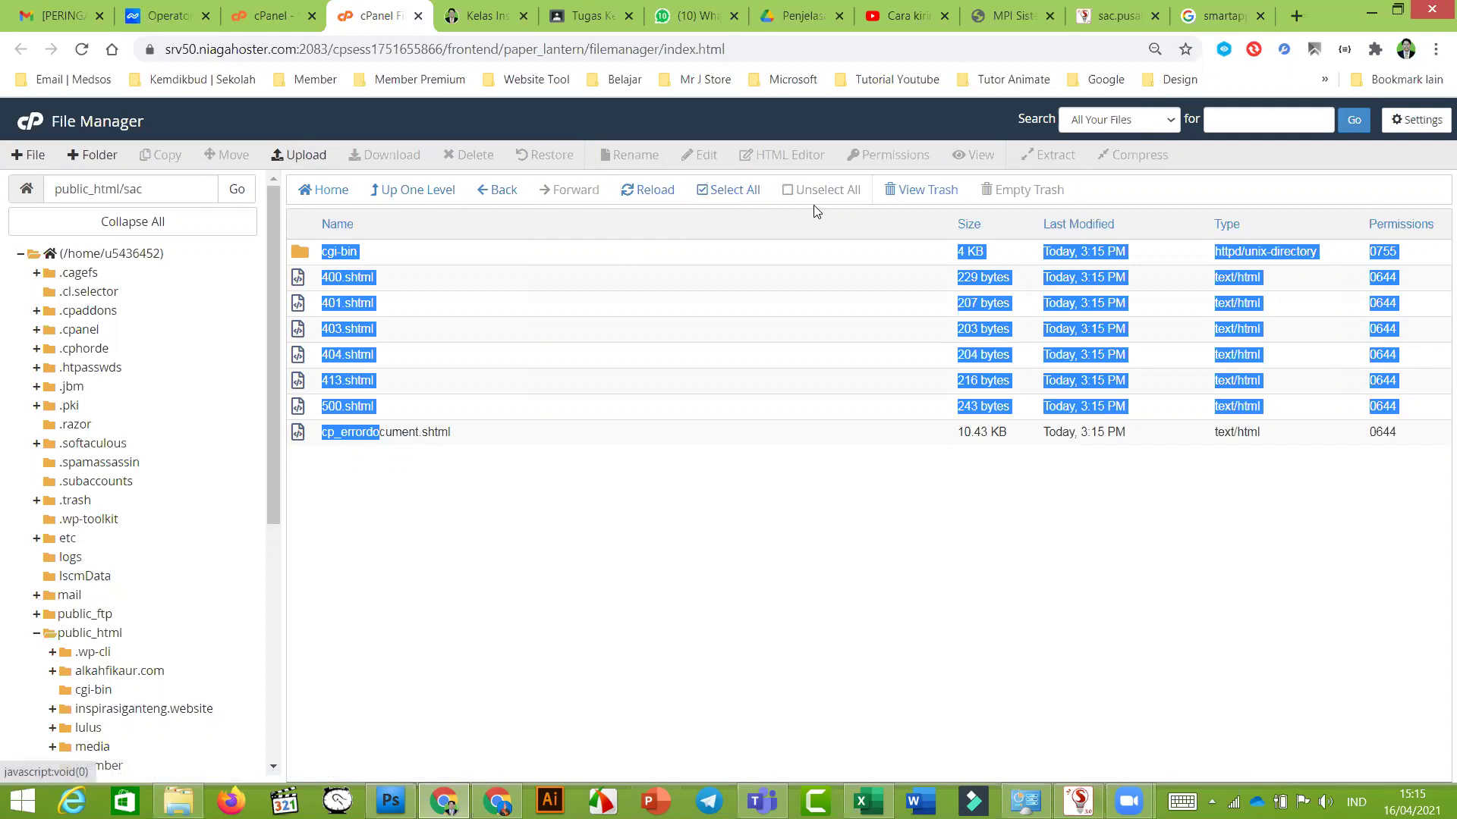
pyautogui.click(360, 252)
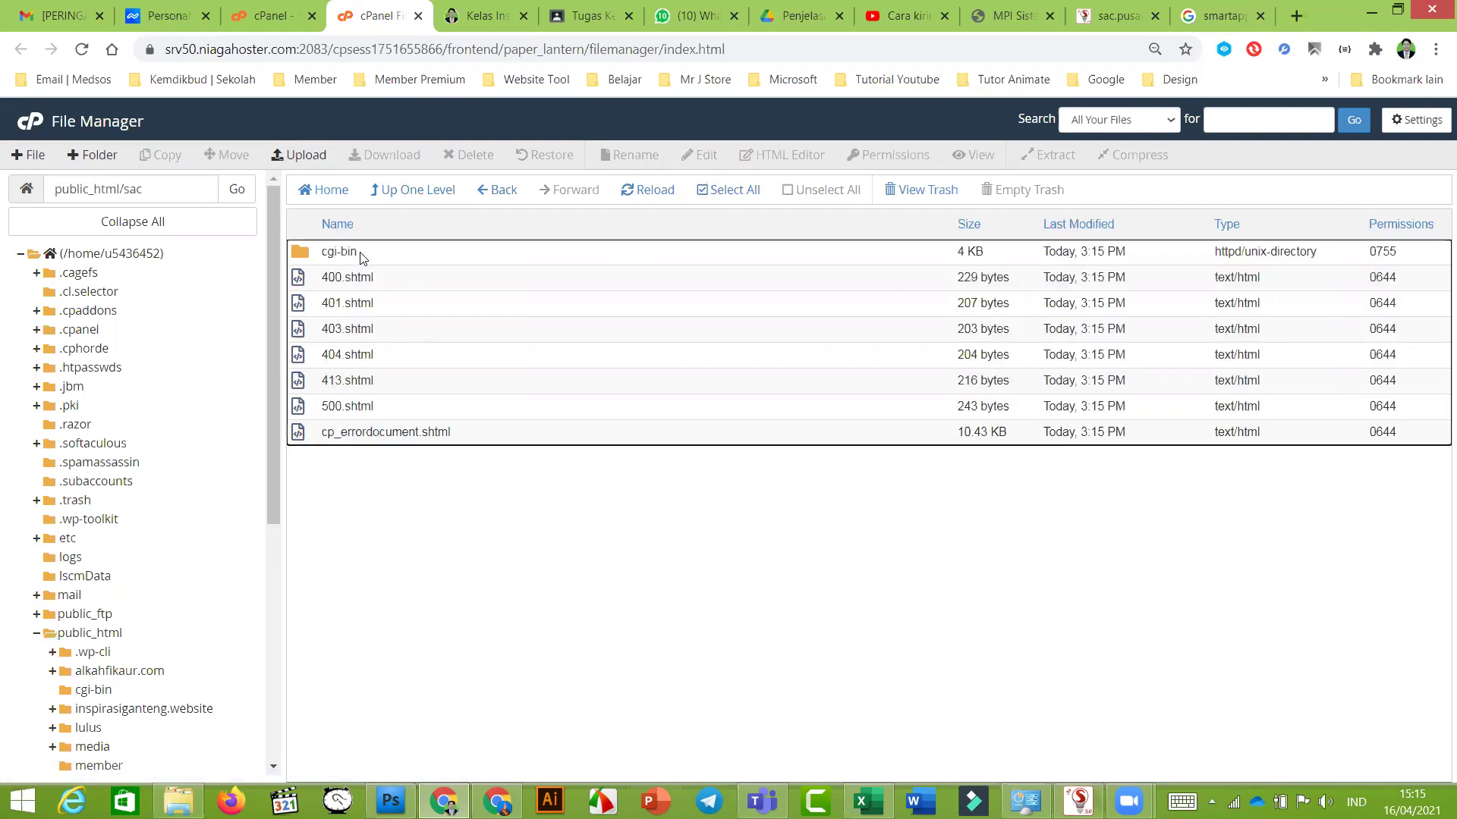
pyautogui.hotkey('shift', 'Down')
pyautogui.hotkey('shift', 'Down')
pyautogui.hotkey('shift', 'Down')
pyautogui.hotkey('shift', 'Down')
pyautogui.hotkey('shift', 'Down')
pyautogui.hotkey('shift', 'Down')
pyautogui.hotkey('shift', 'Down')
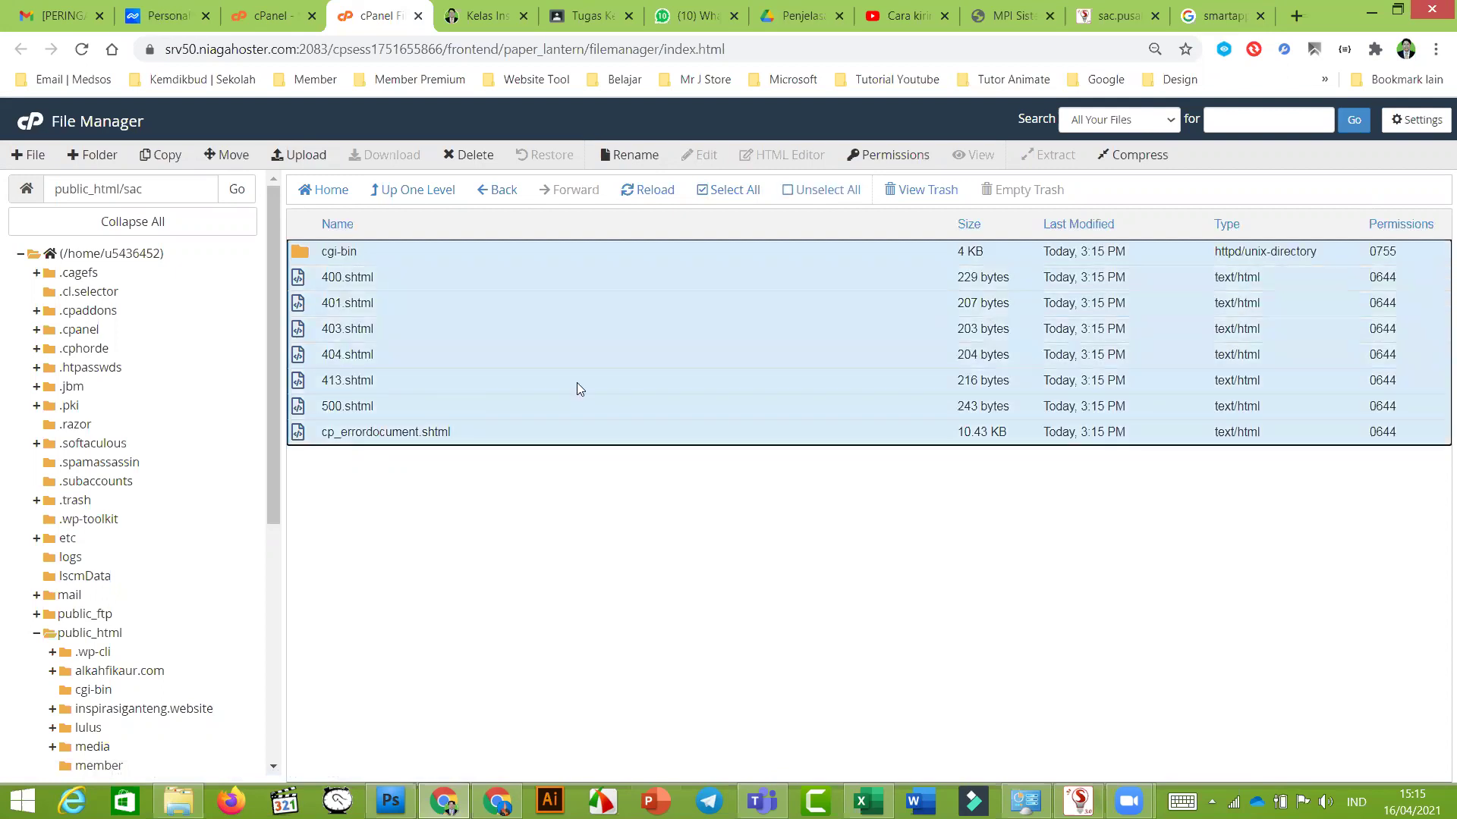
pyautogui.click(468, 155)
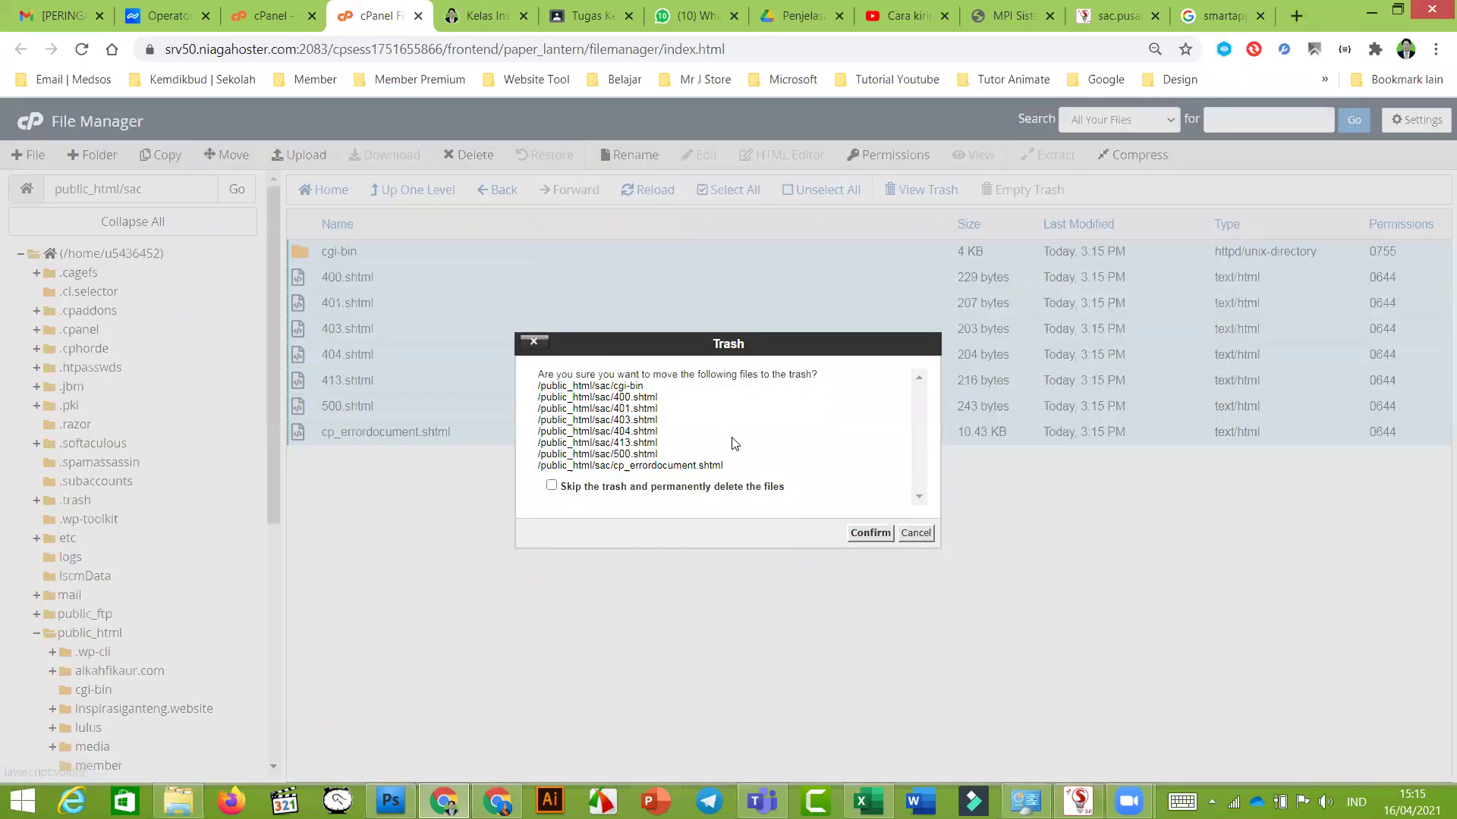
pyautogui.click(856, 533)
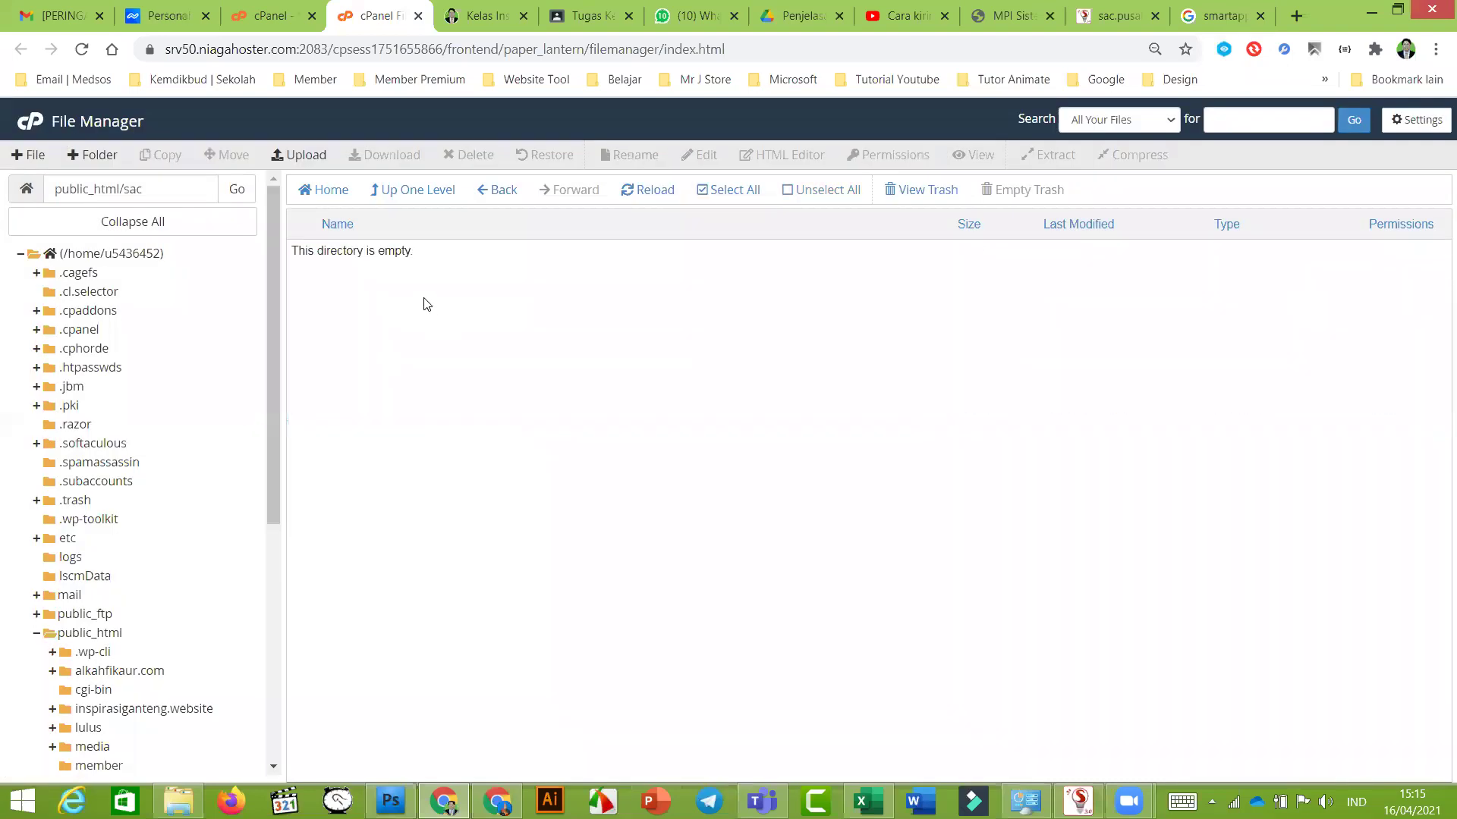
# Step: Start an upload to public_html/sac and browse to IGI Bengkulu > SAC > SAC Latihan on Removable Disk (F:)
pyautogui.click(305, 155)
pyautogui.click(725, 405)
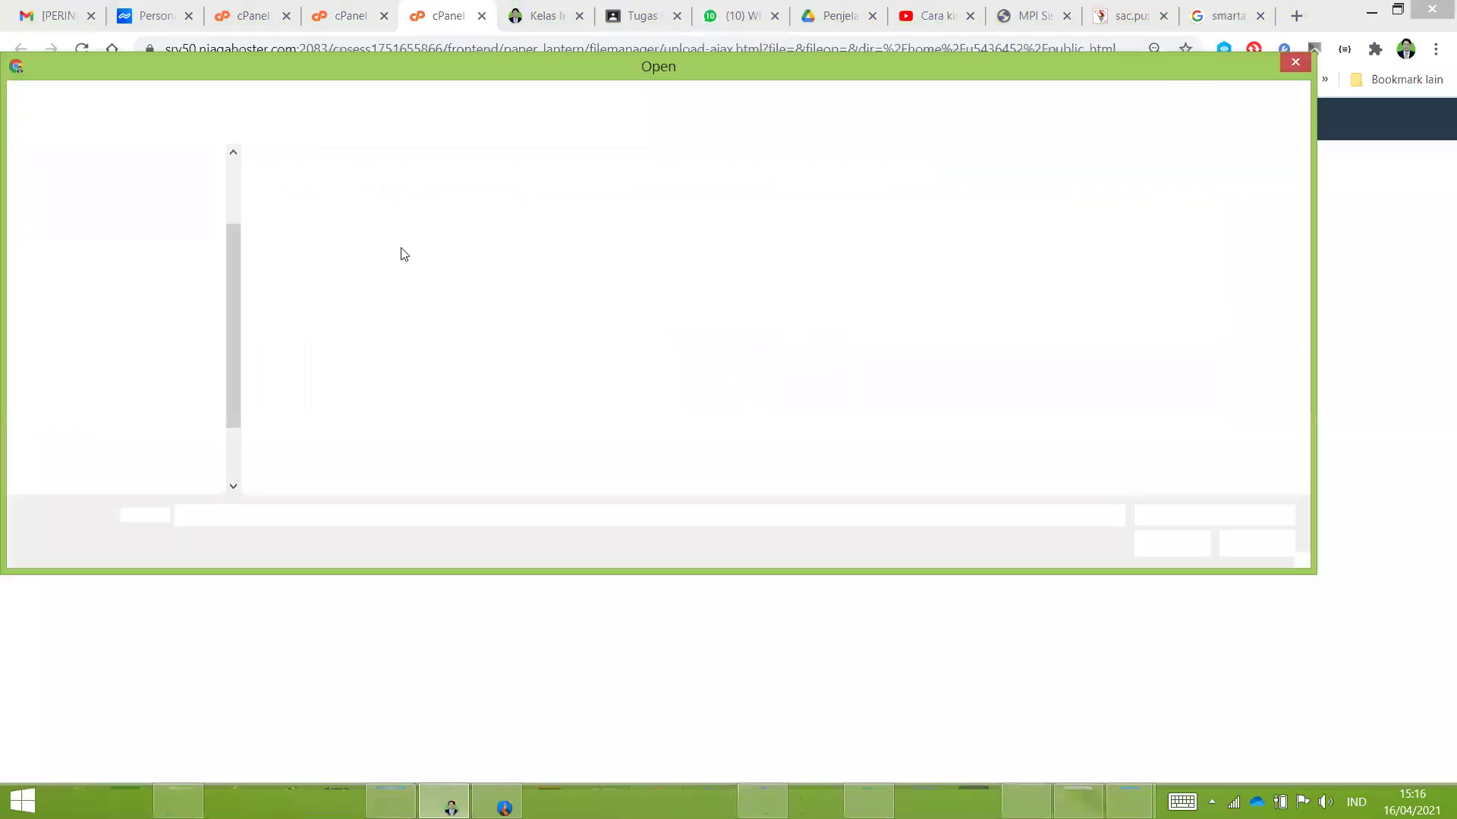
pyautogui.click(162, 97)
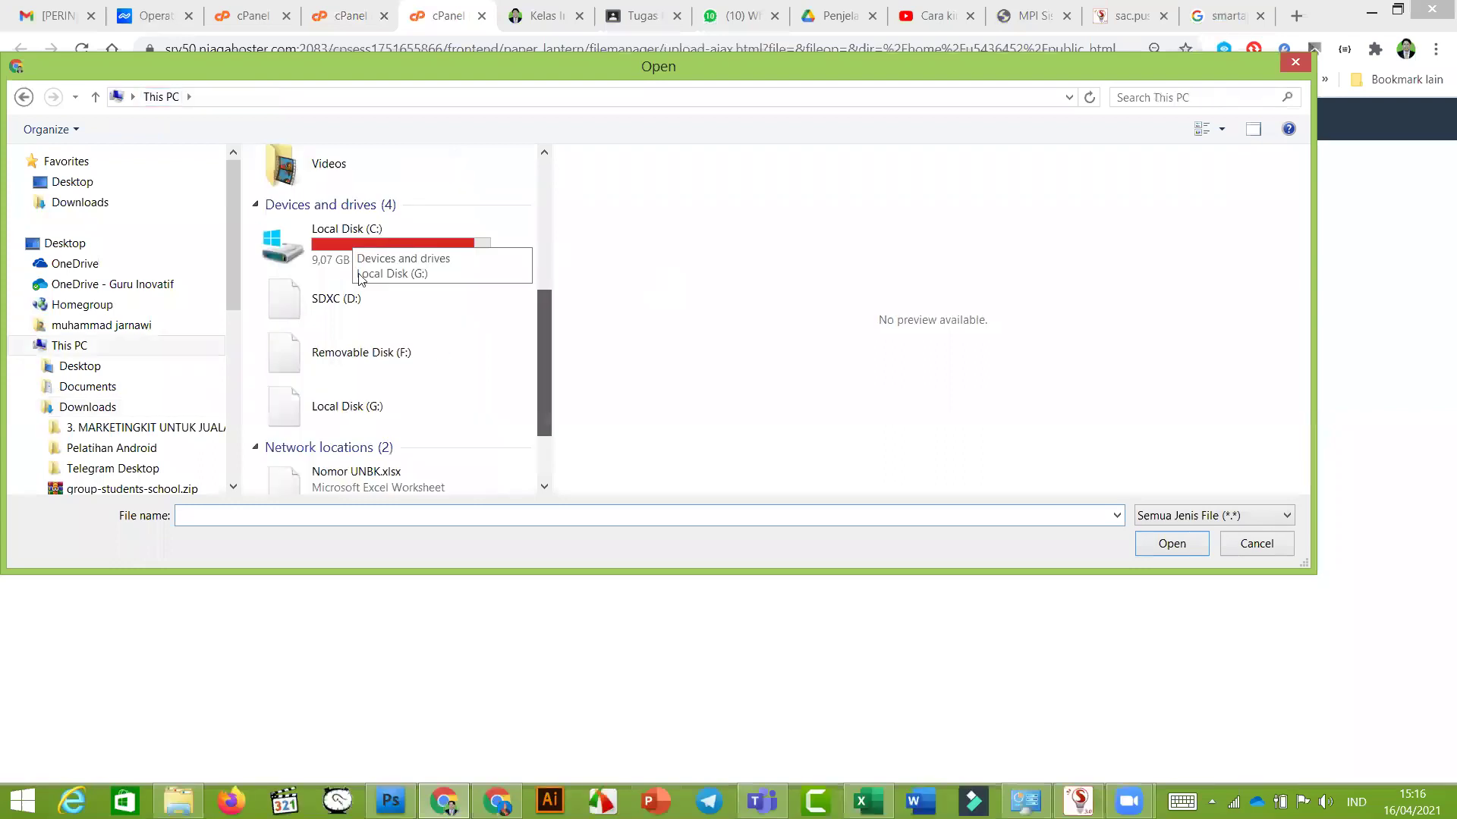
pyautogui.scroll(-1, 363, 281)
pyautogui.click(363, 281)
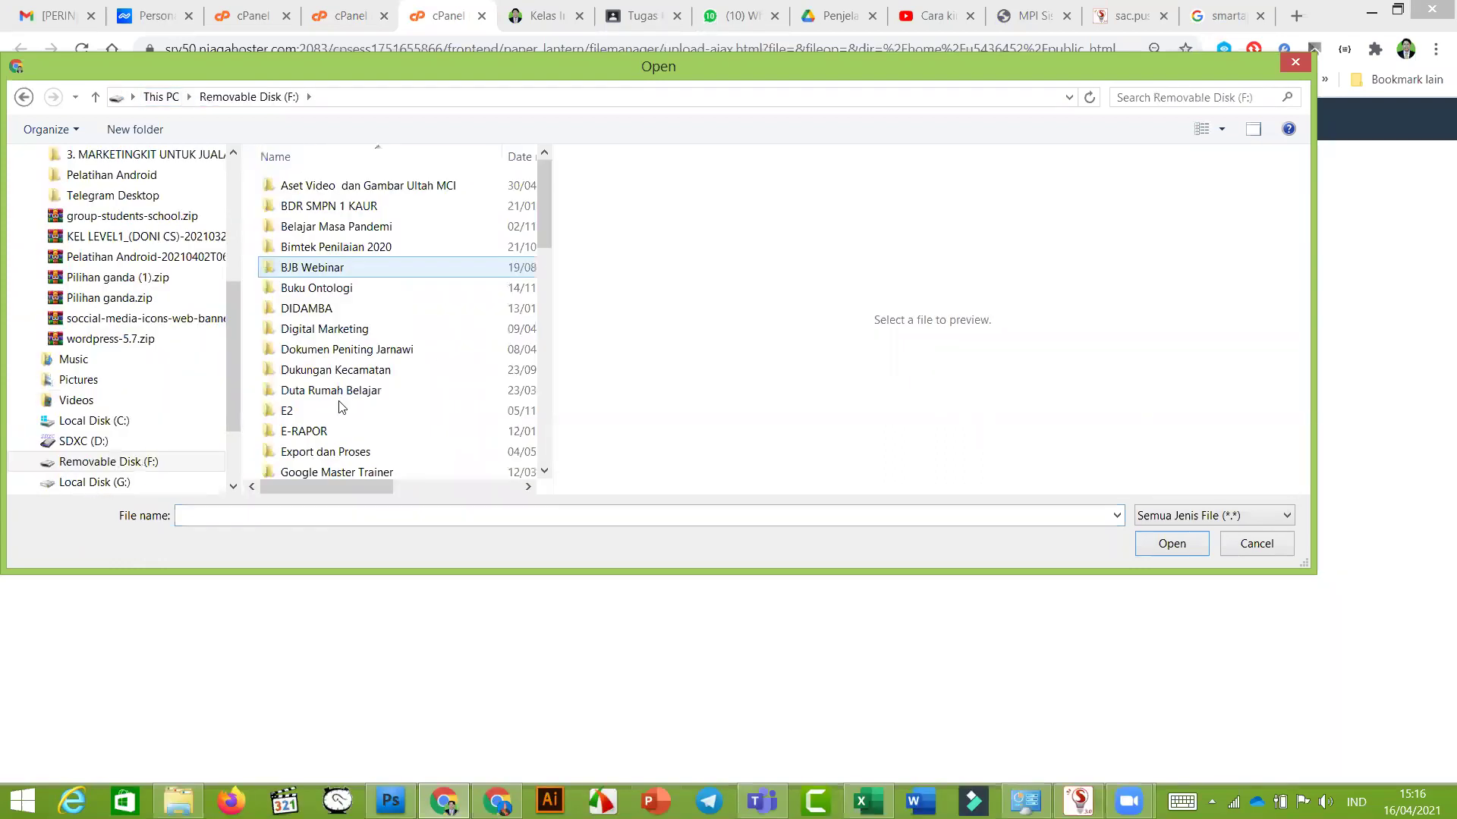
pyautogui.click(329, 390)
pyautogui.scroll(-4, 318, 296)
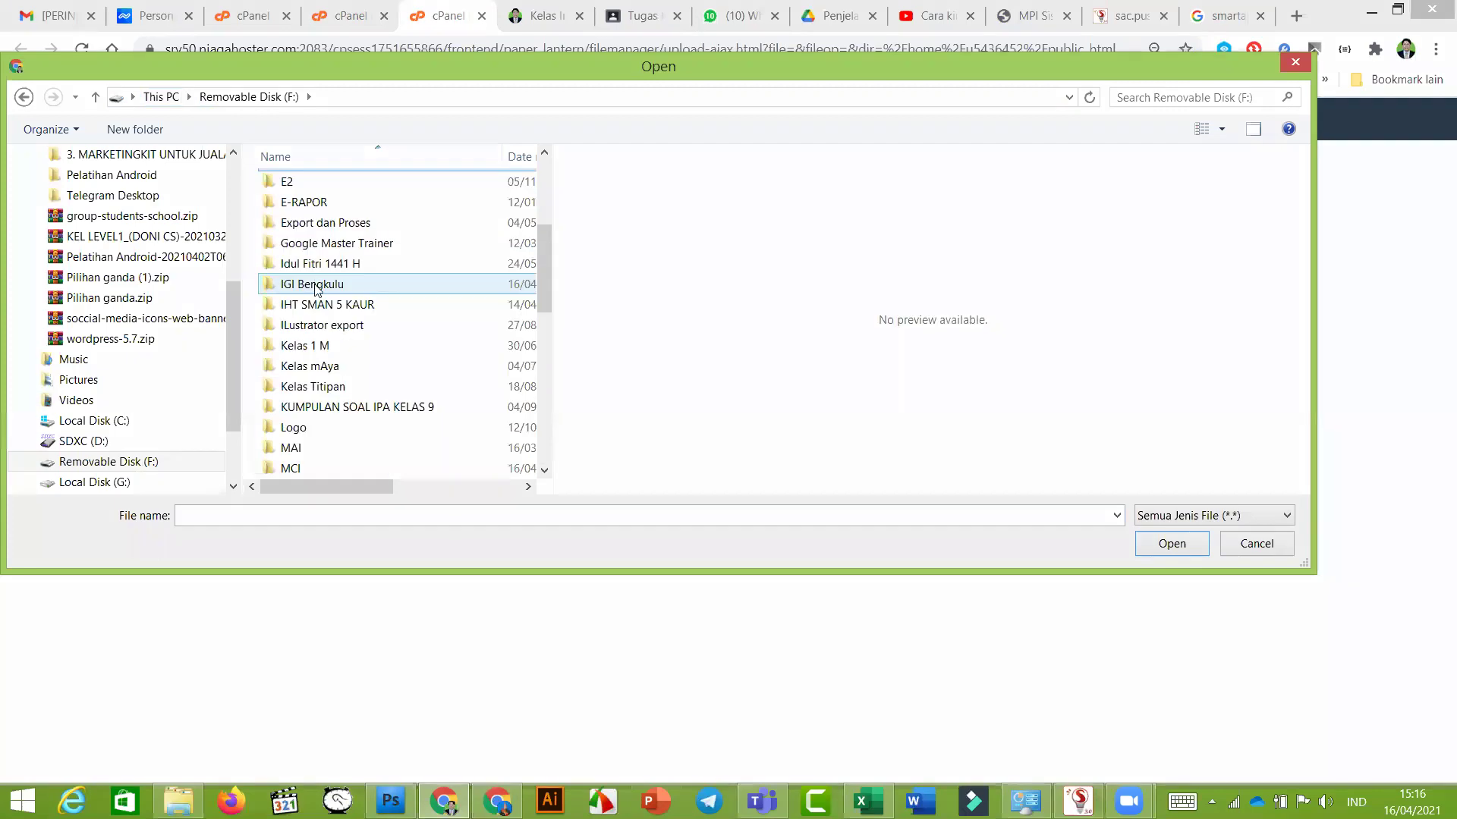
pyautogui.doubleClick(317, 286)
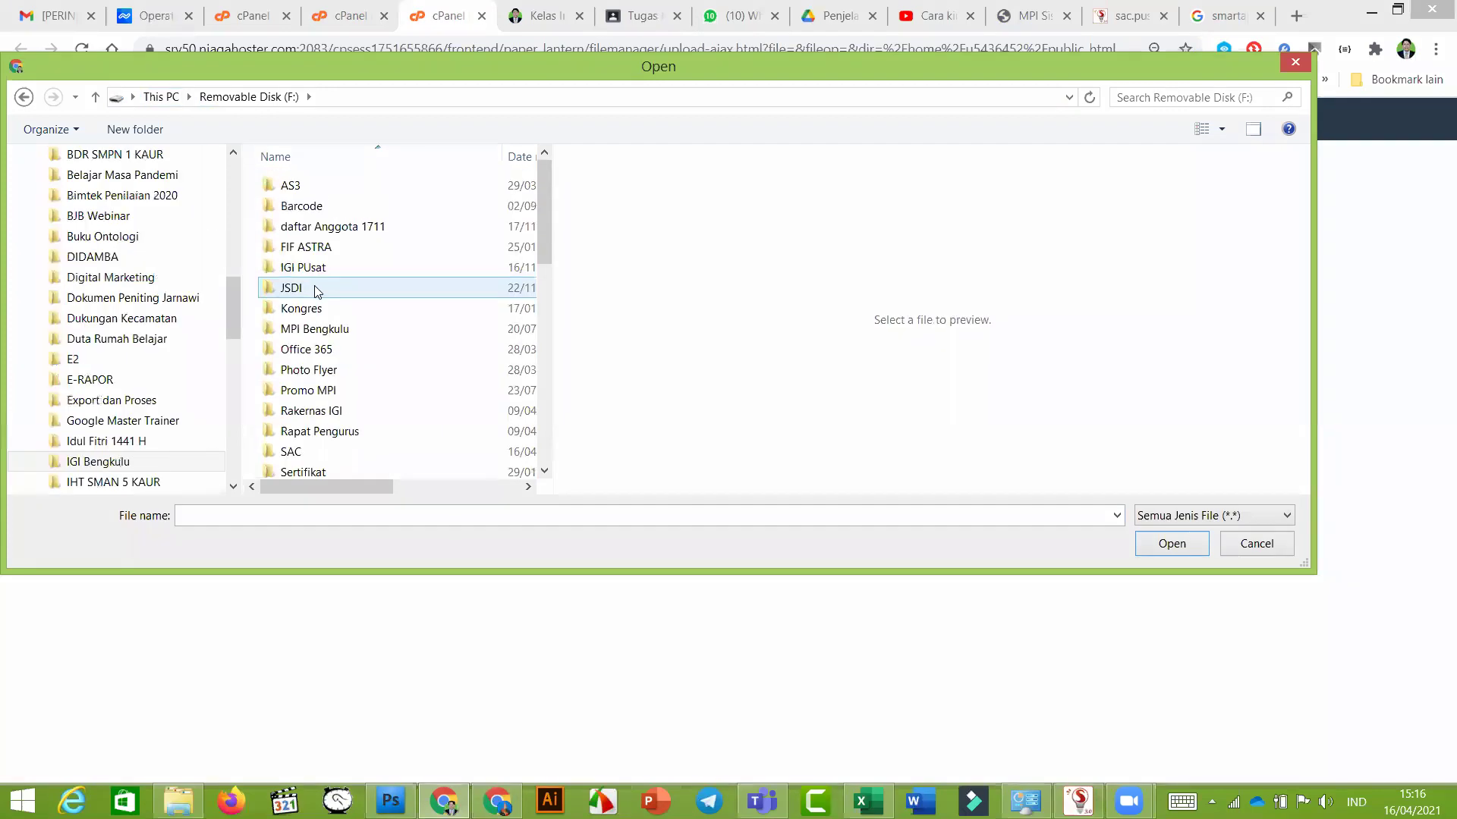
pyautogui.scroll(-1, 320, 411)
pyautogui.click(320, 411)
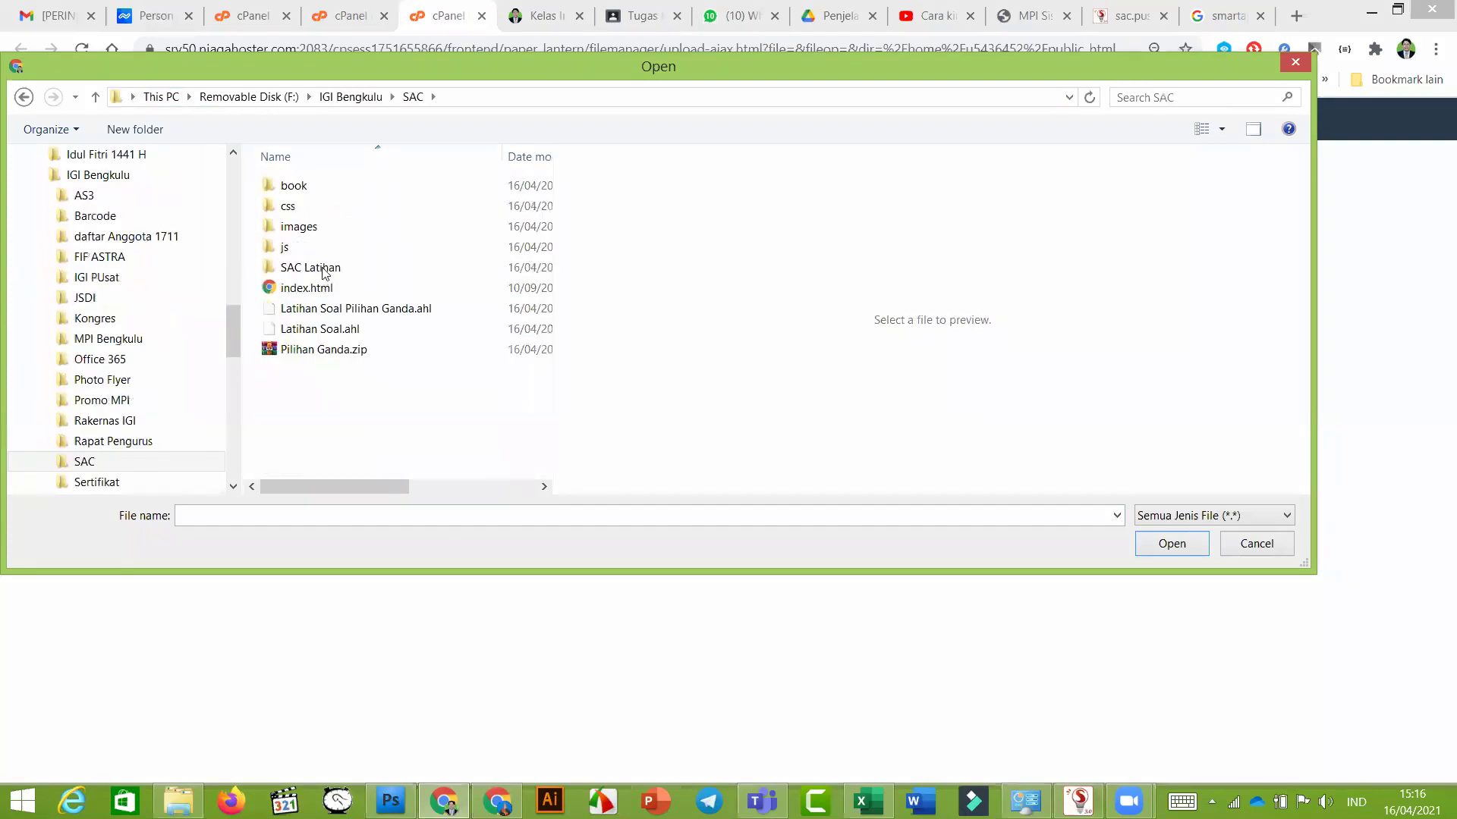
pyautogui.doubleClick(323, 270)
# Step: Upload SAC Latihan.zip and return to the public_html/sac folder
pyautogui.click(331, 290)
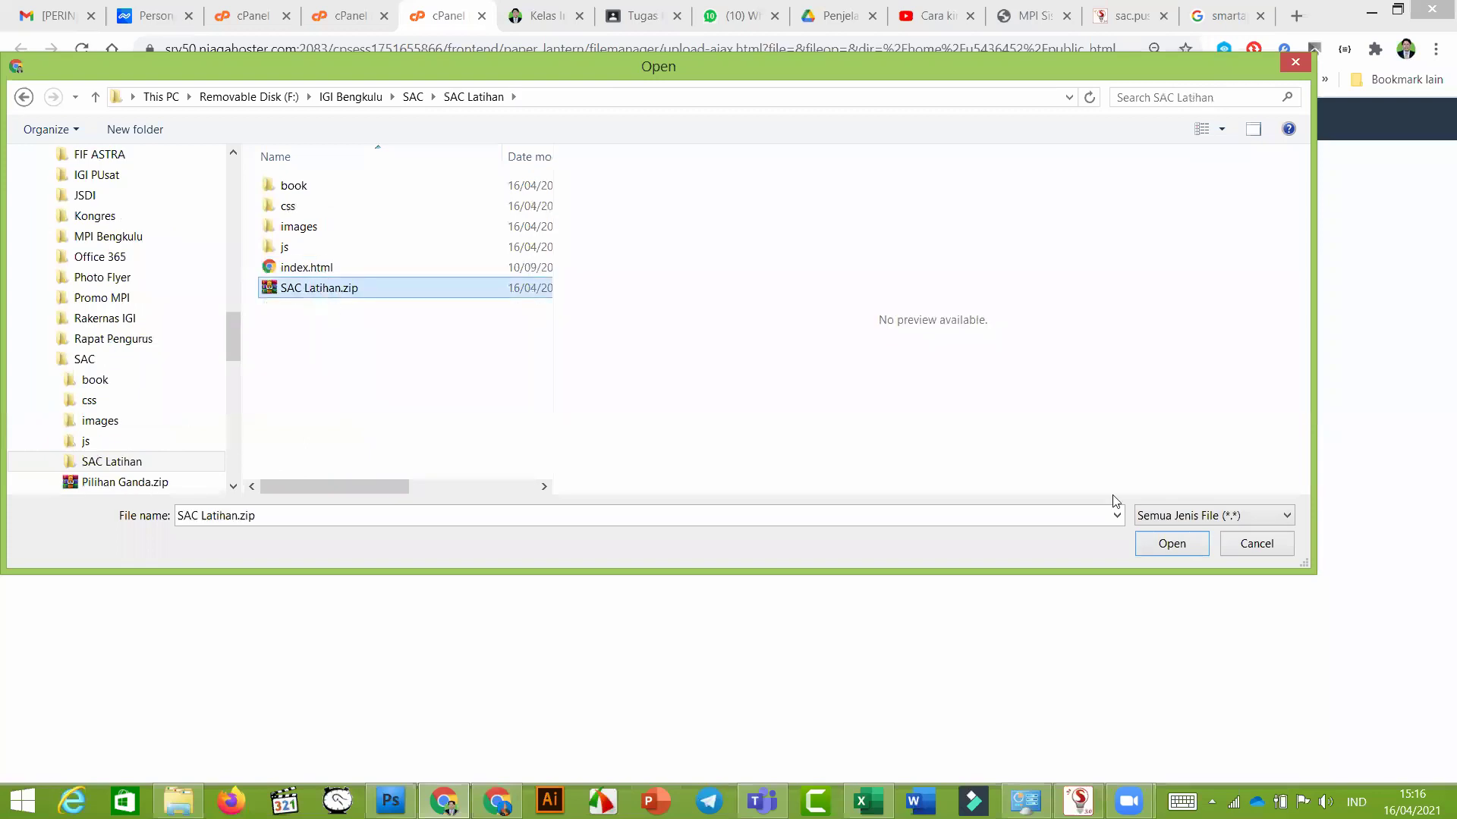
pyautogui.click(1171, 552)
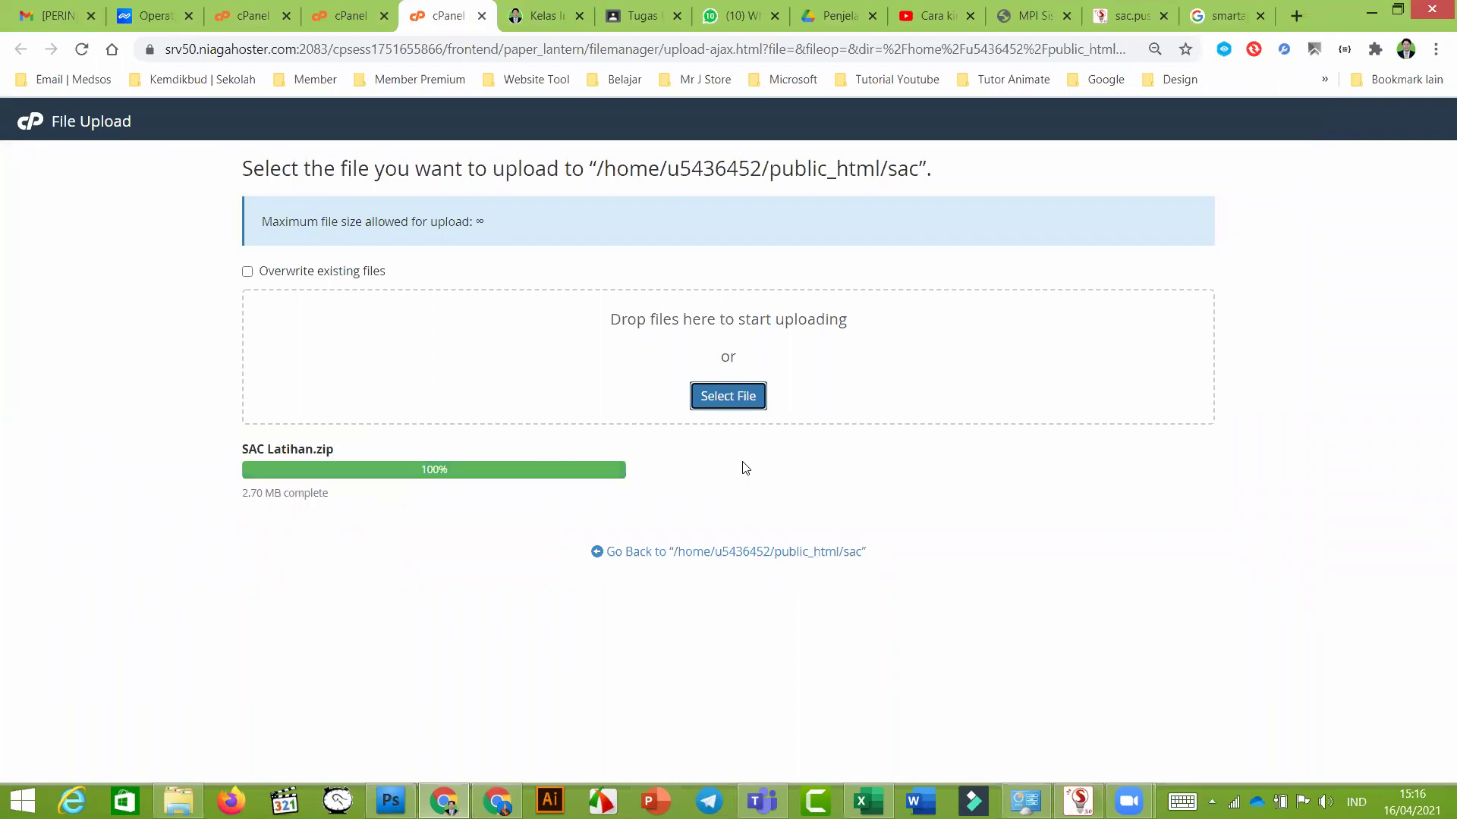
pyautogui.click(723, 556)
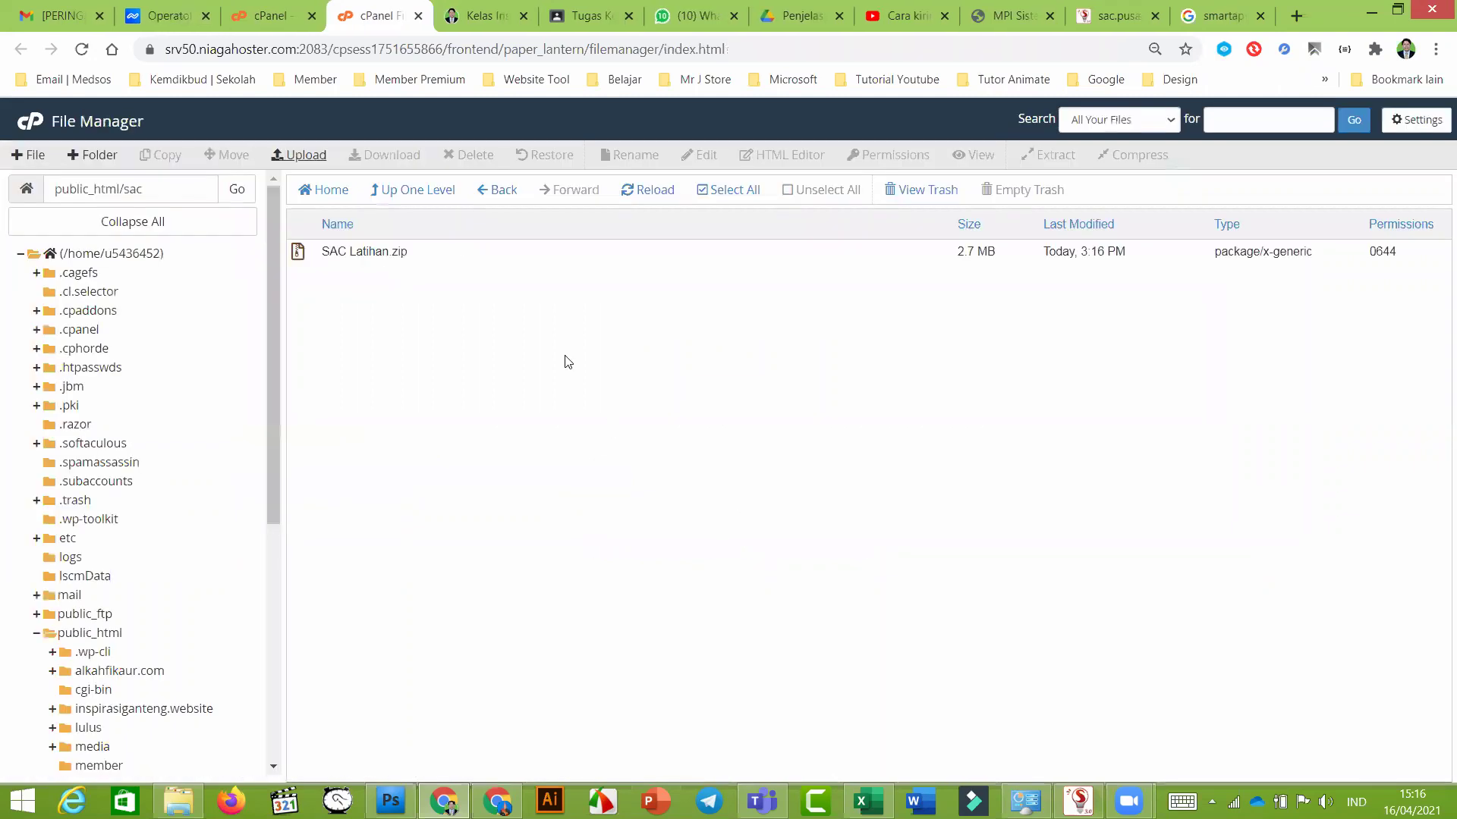
# Step: Extract SAC Latihan.zip into public_html/sac and dismiss the extraction results
pyautogui.click(335, 253)
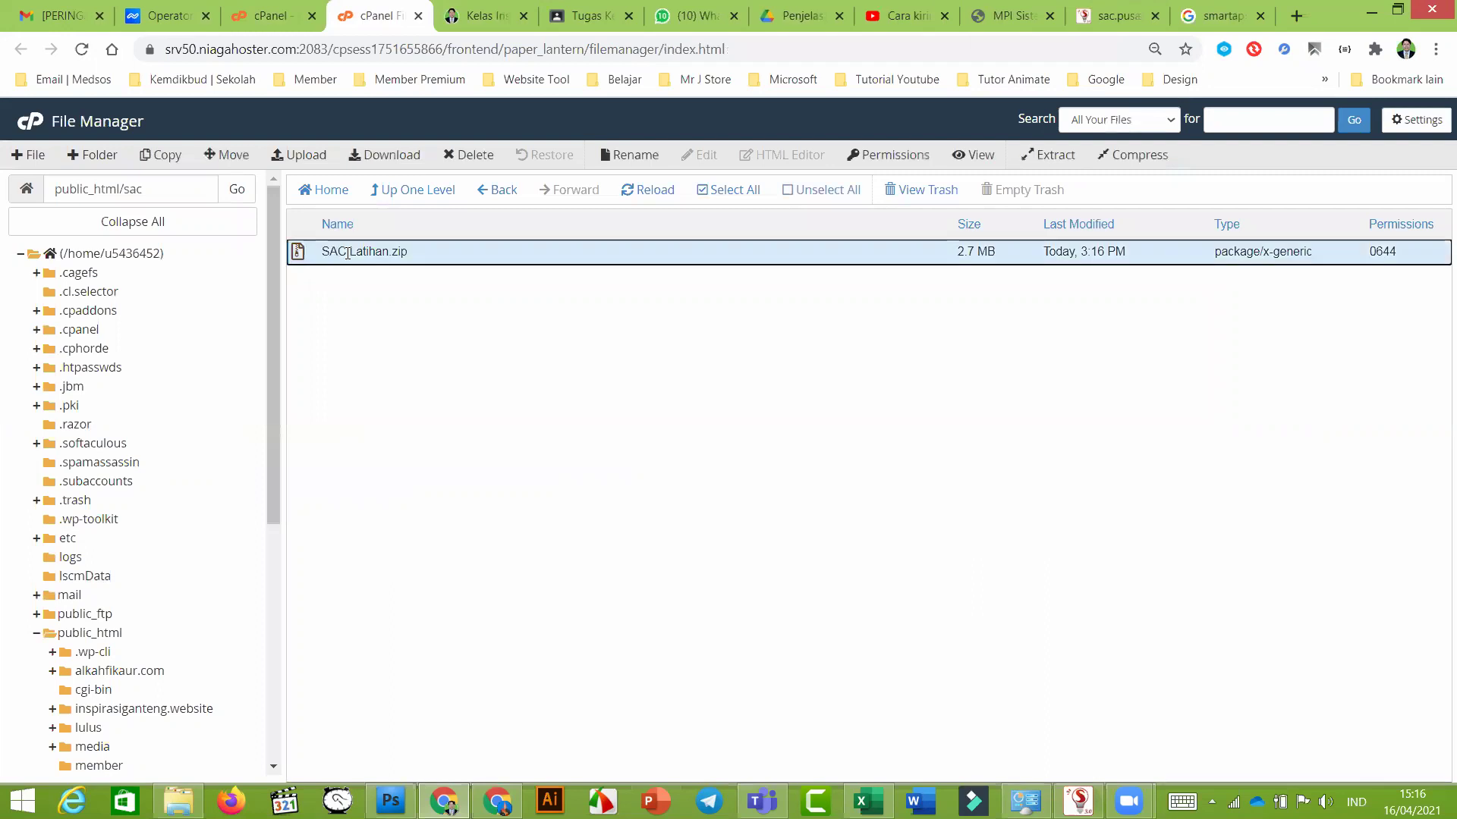
pyautogui.rightClick(350, 253)
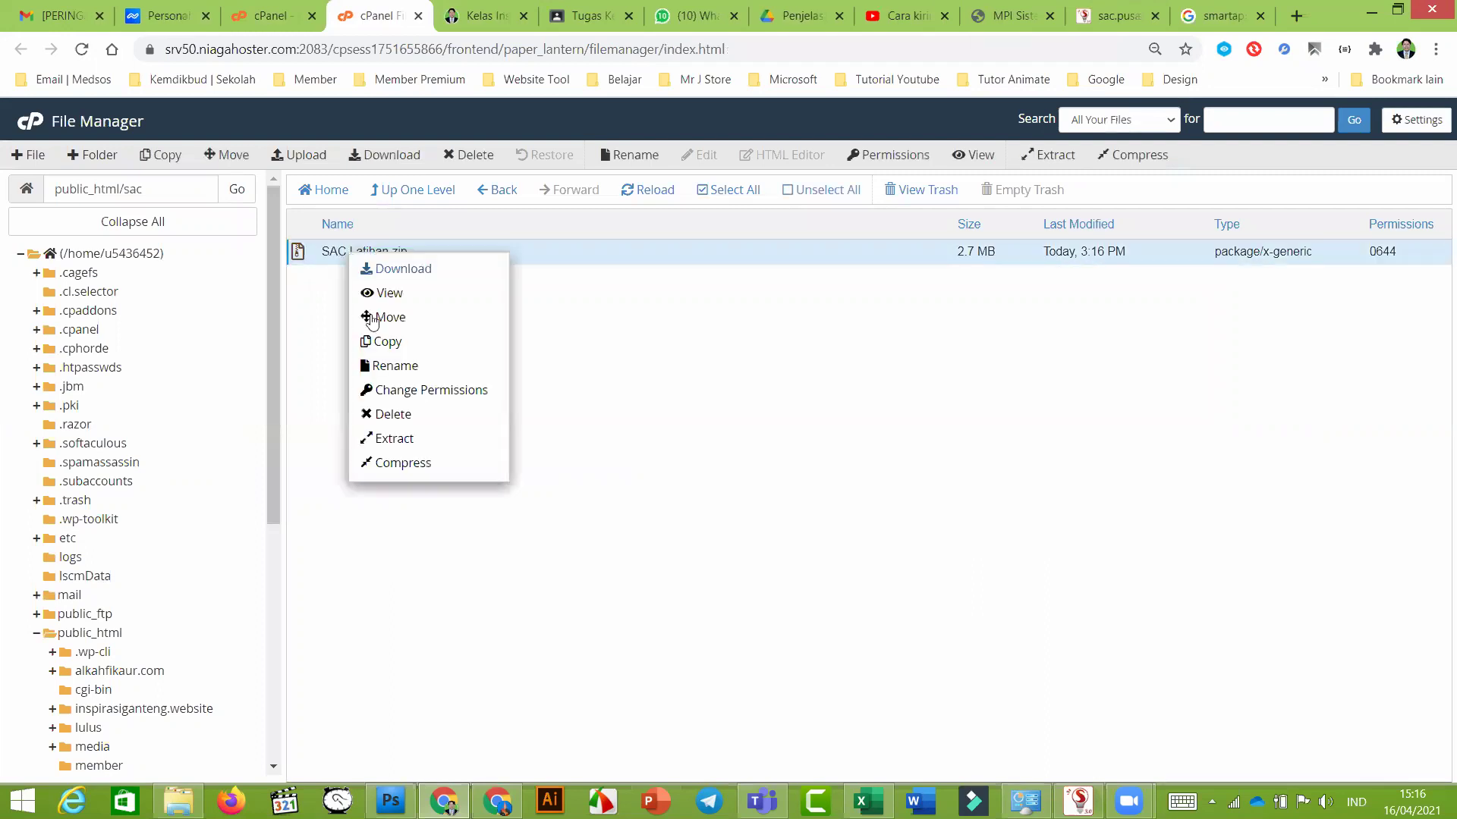
pyautogui.click(393, 439)
pyautogui.click(847, 527)
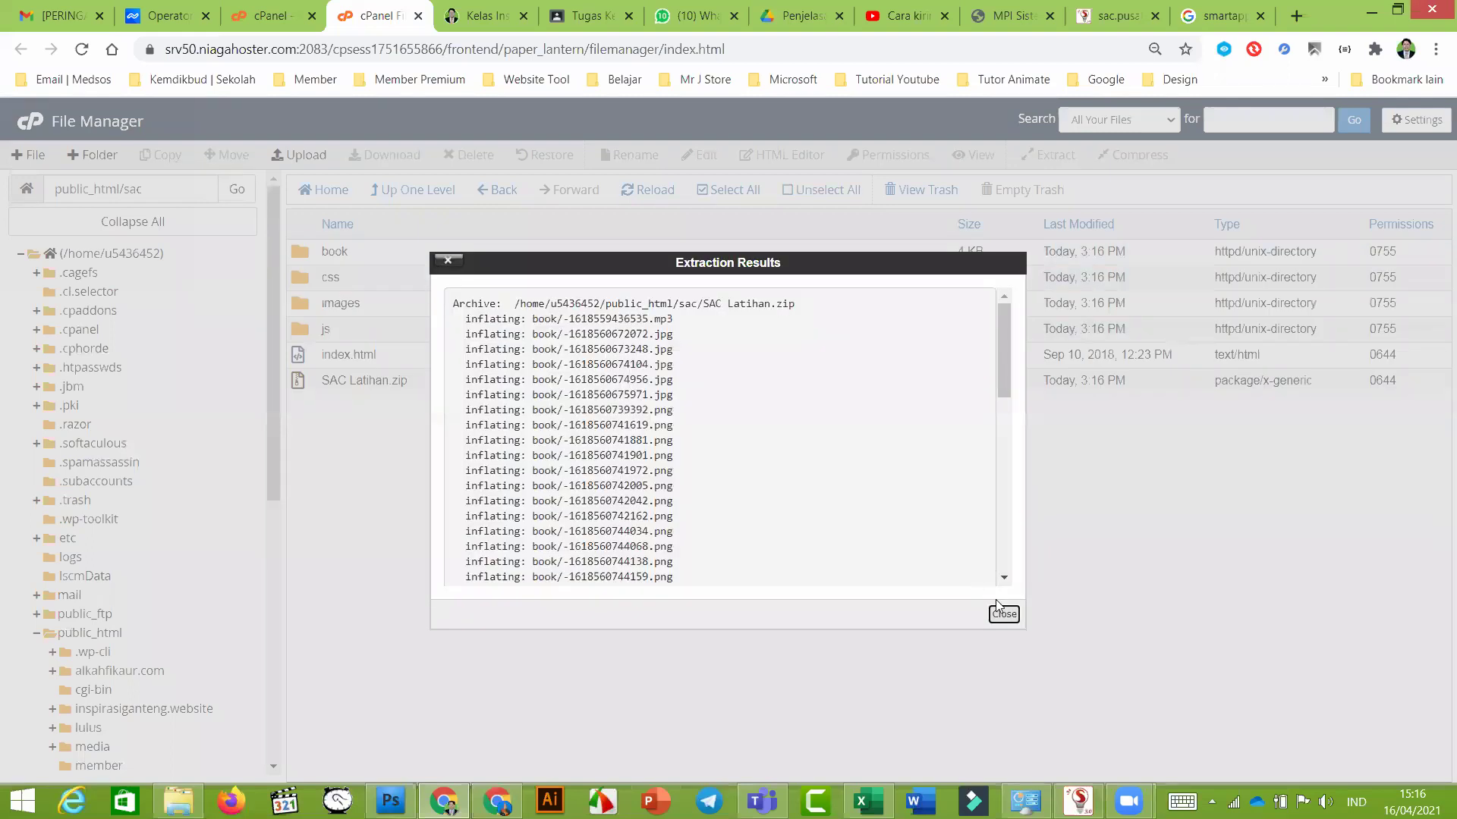
pyautogui.click(1002, 615)
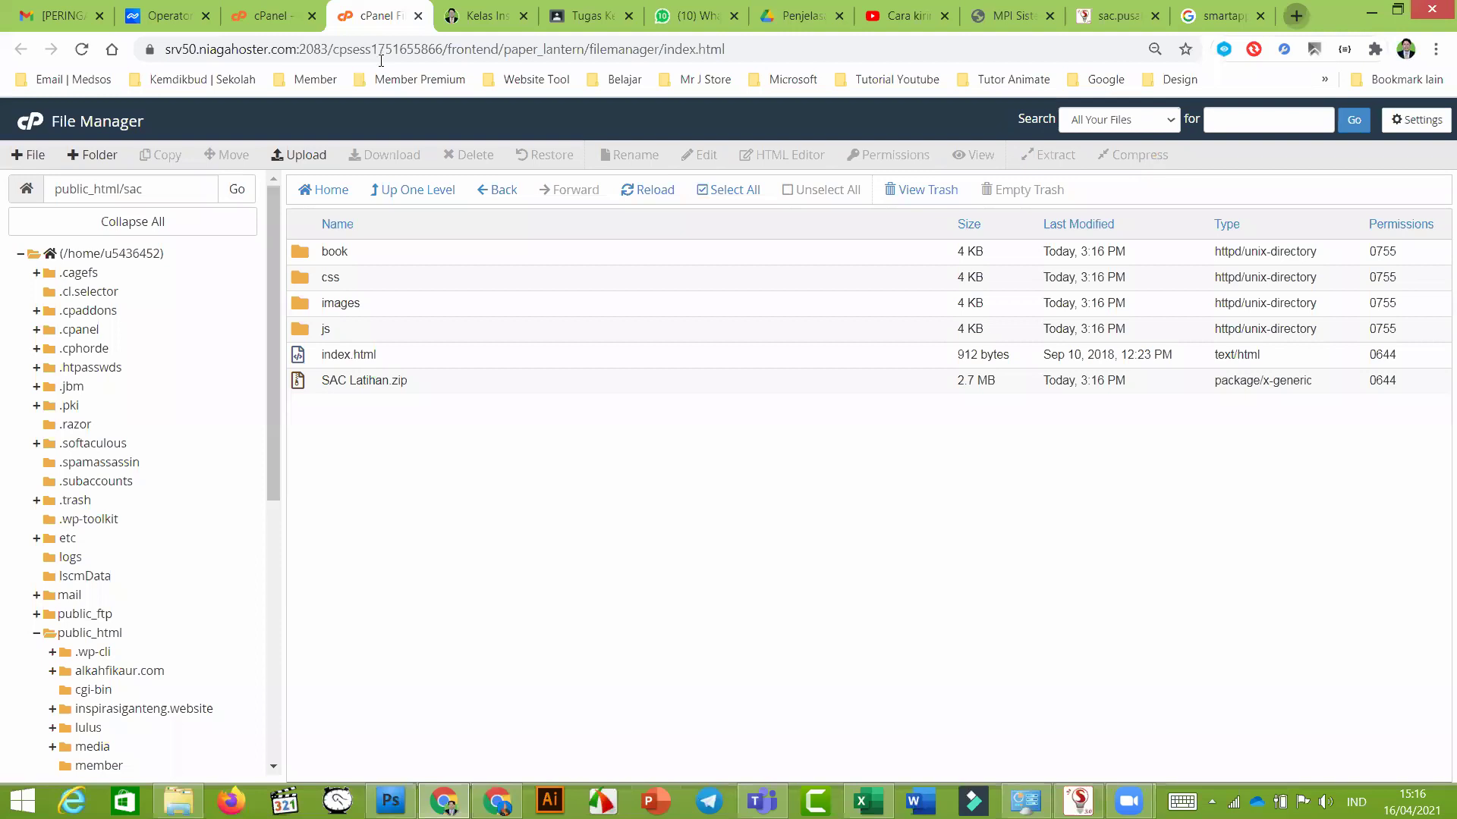
# Step: Open sac.smpn1kaur.sch.id in a new browser tab and test the quiz's background music
pyautogui.hotkey('ctrl', 't')
pyautogui.write('sac')
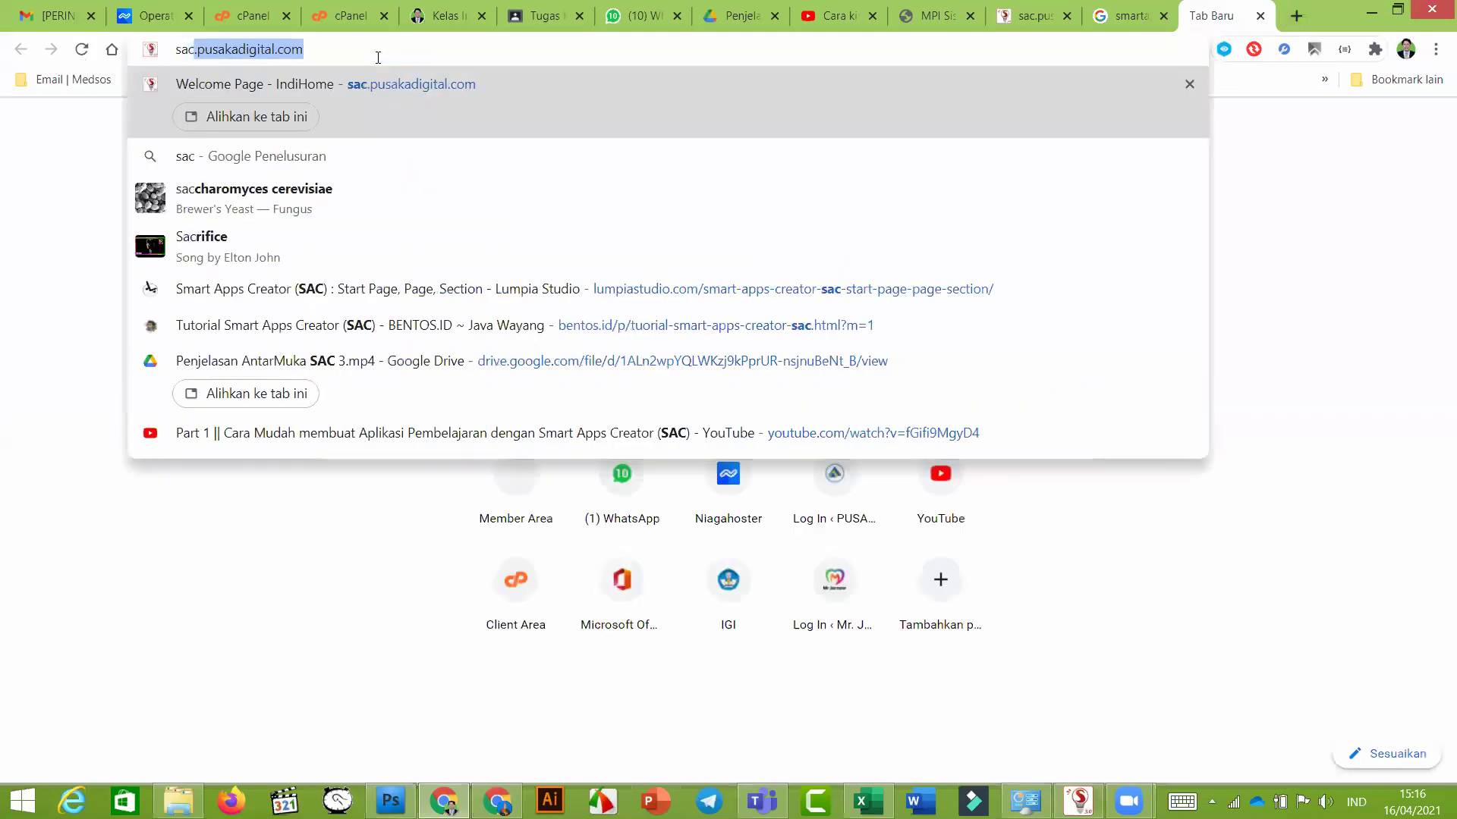
pyautogui.write('.')
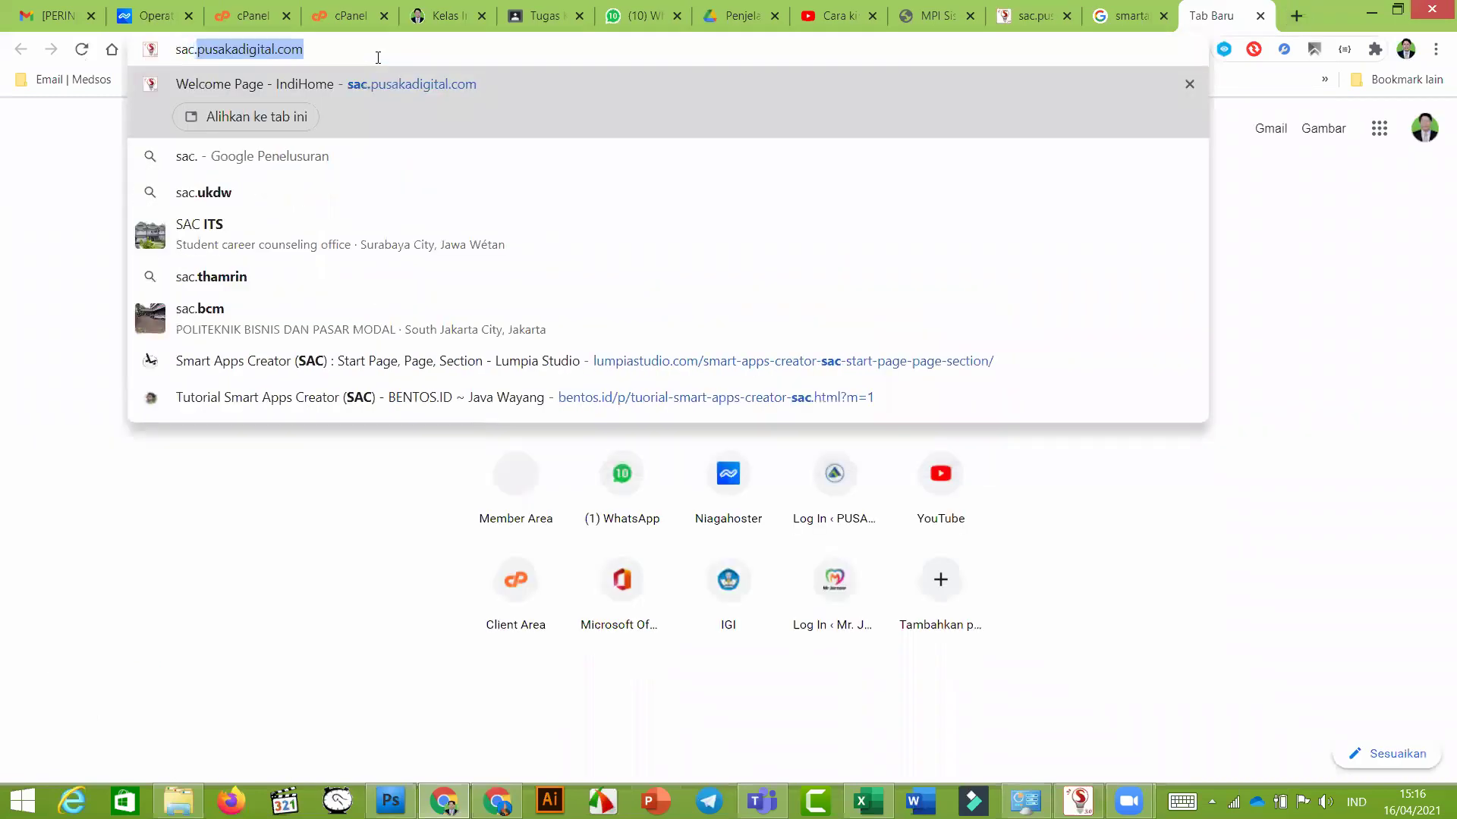
pyautogui.write('smpn')
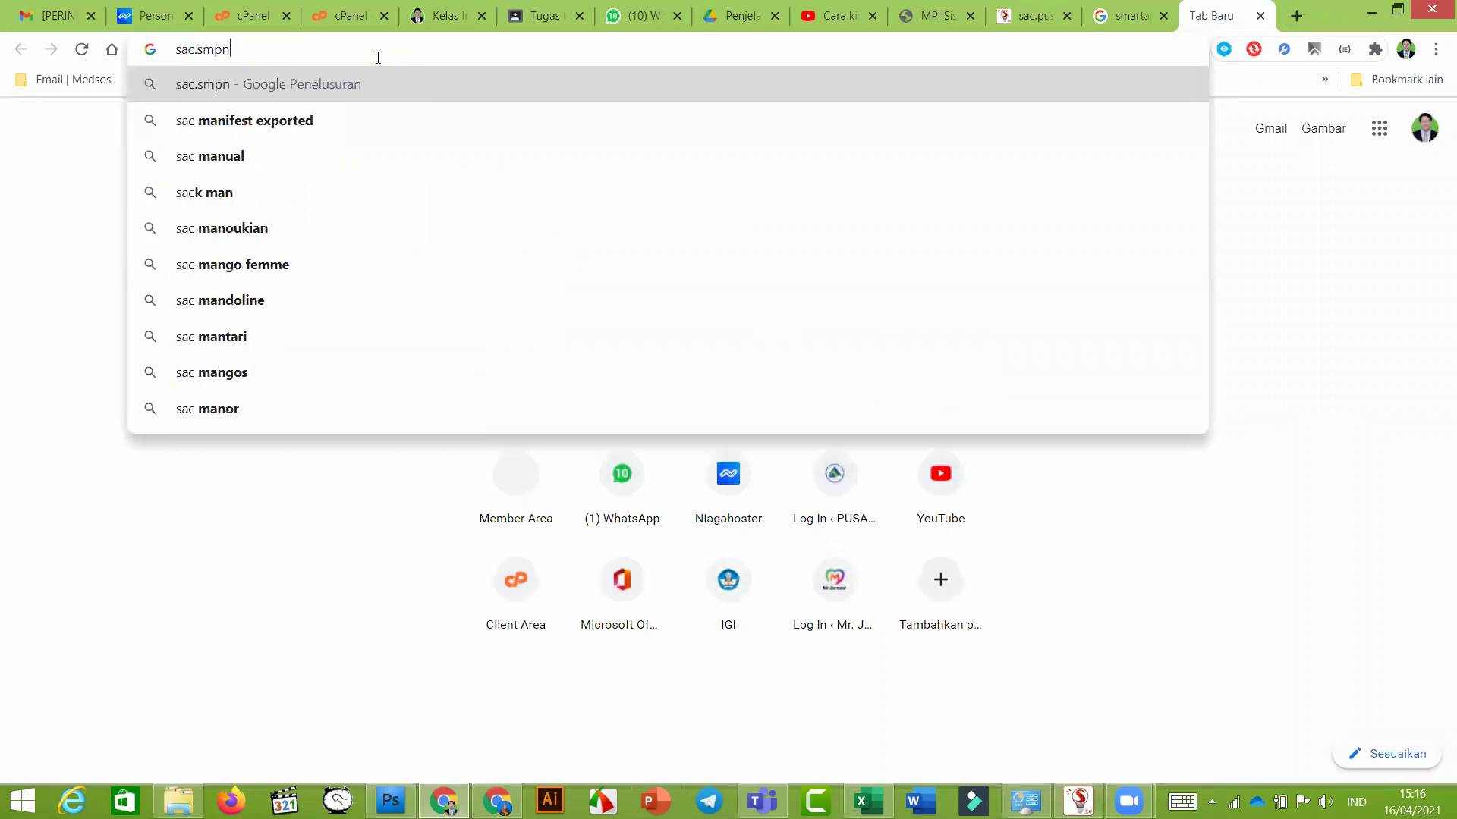
pyautogui.write('1kaur.sch')
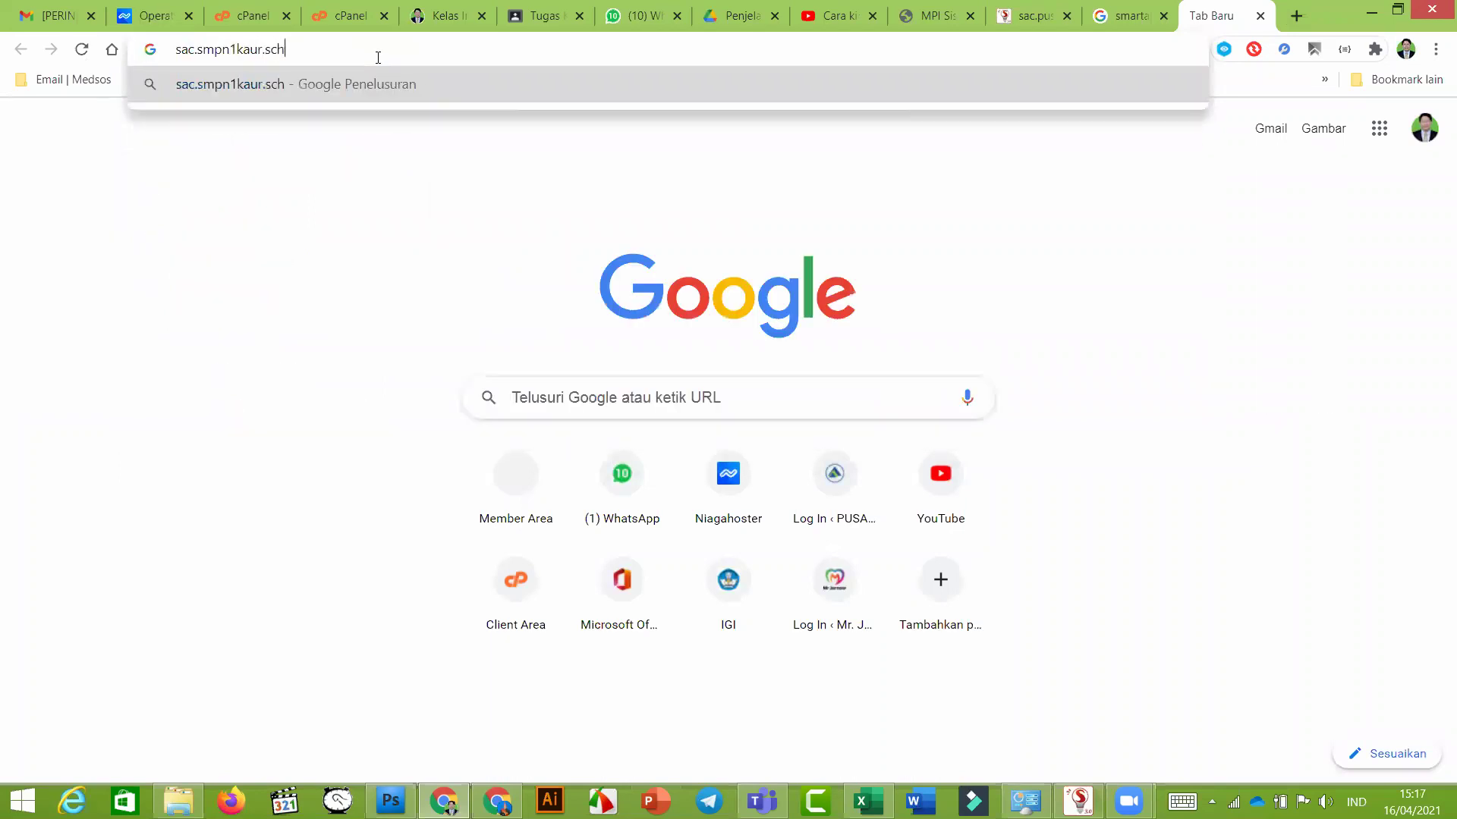
pyautogui.write('.id')
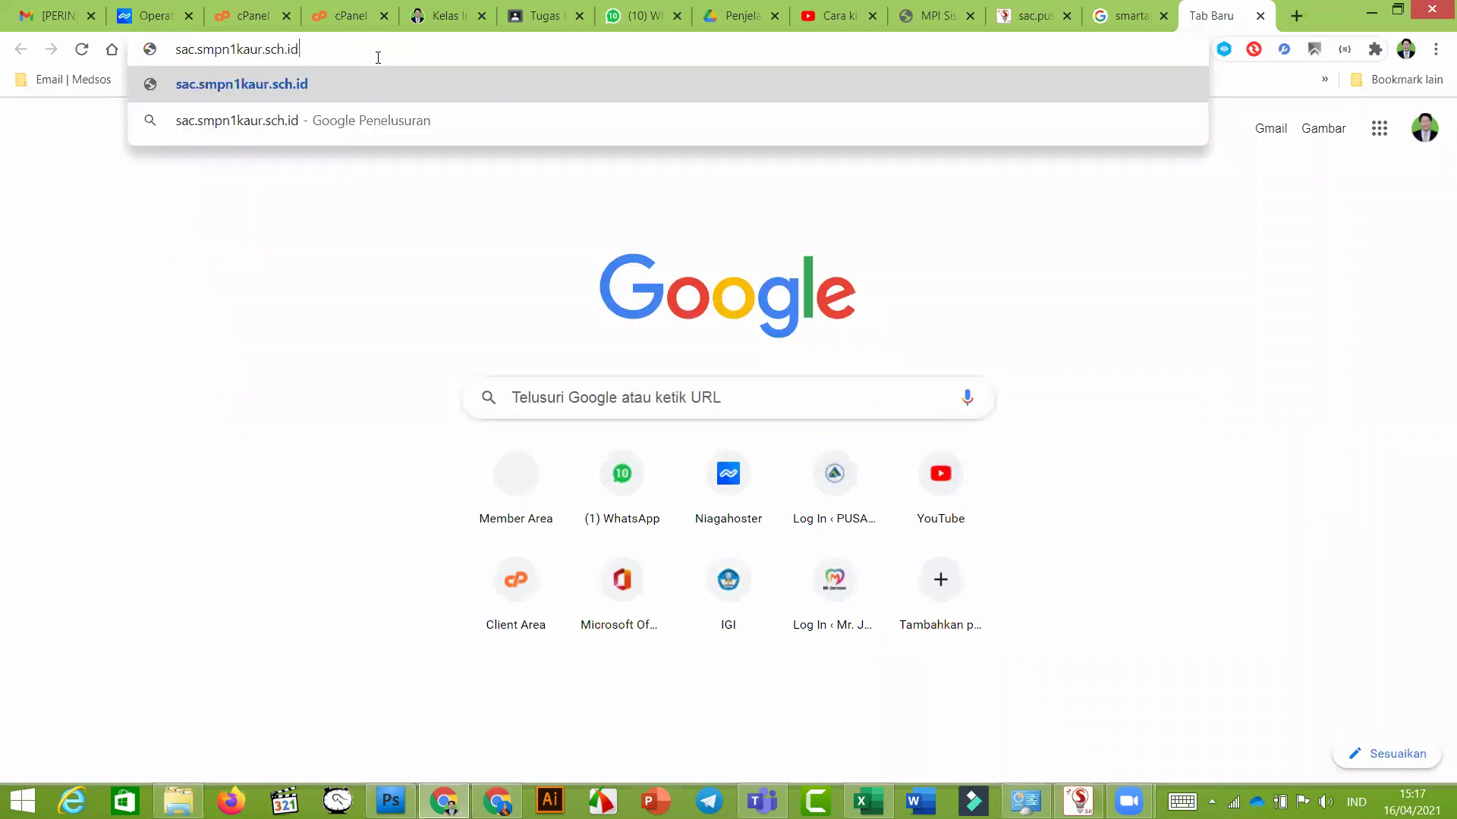
pyautogui.press('Return')
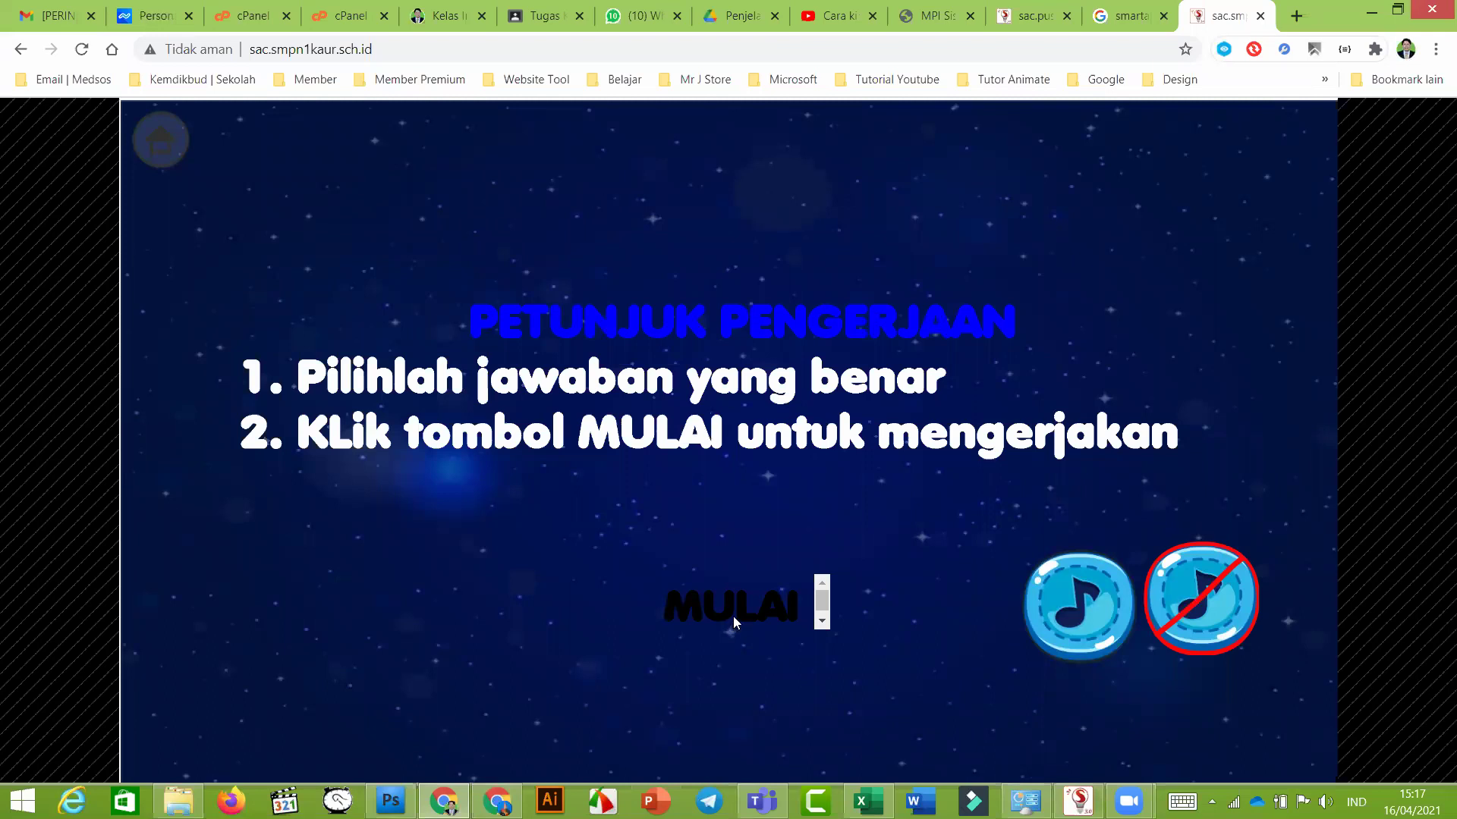
pyautogui.click(1105, 604)
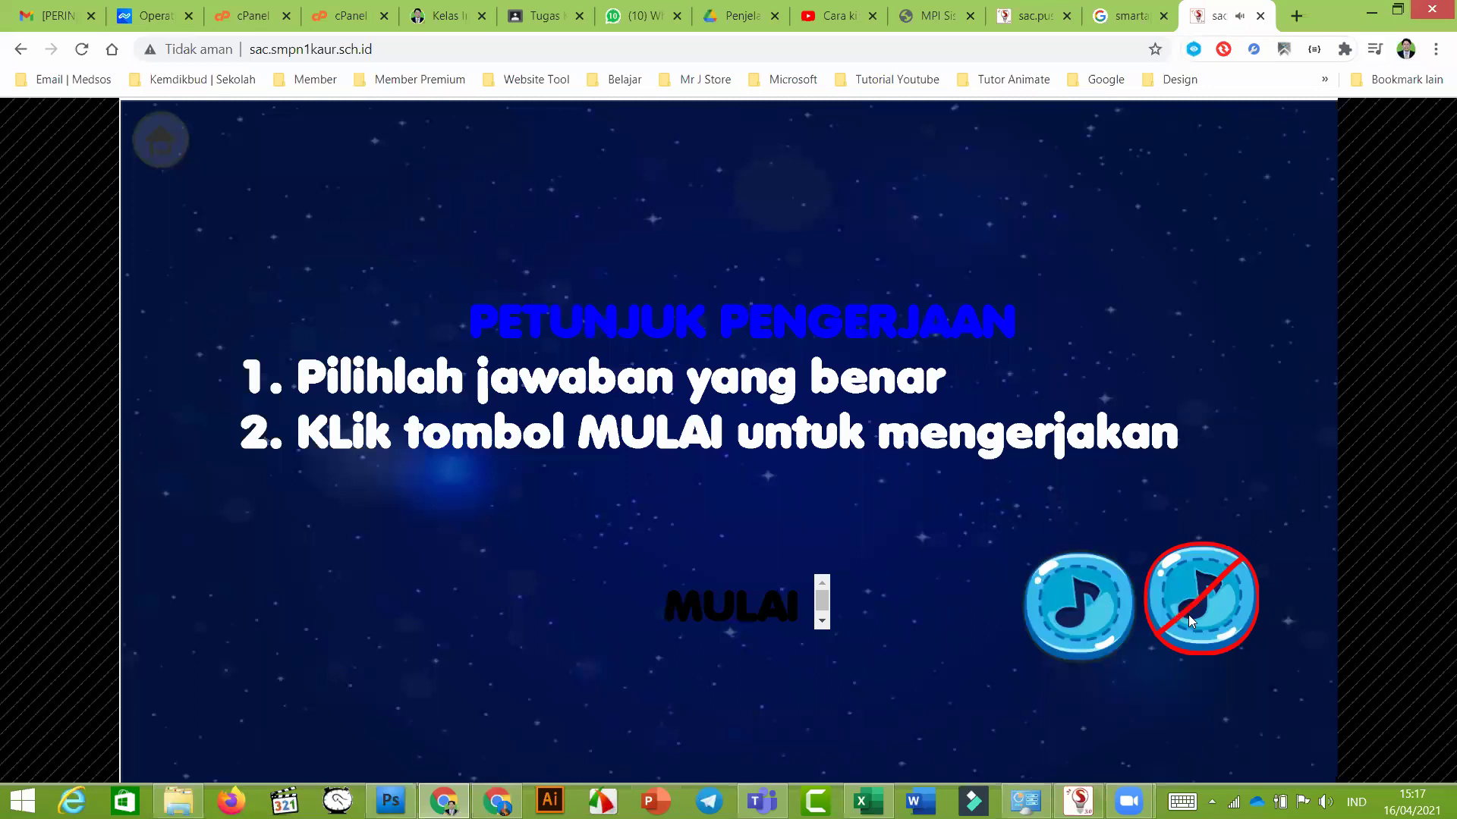
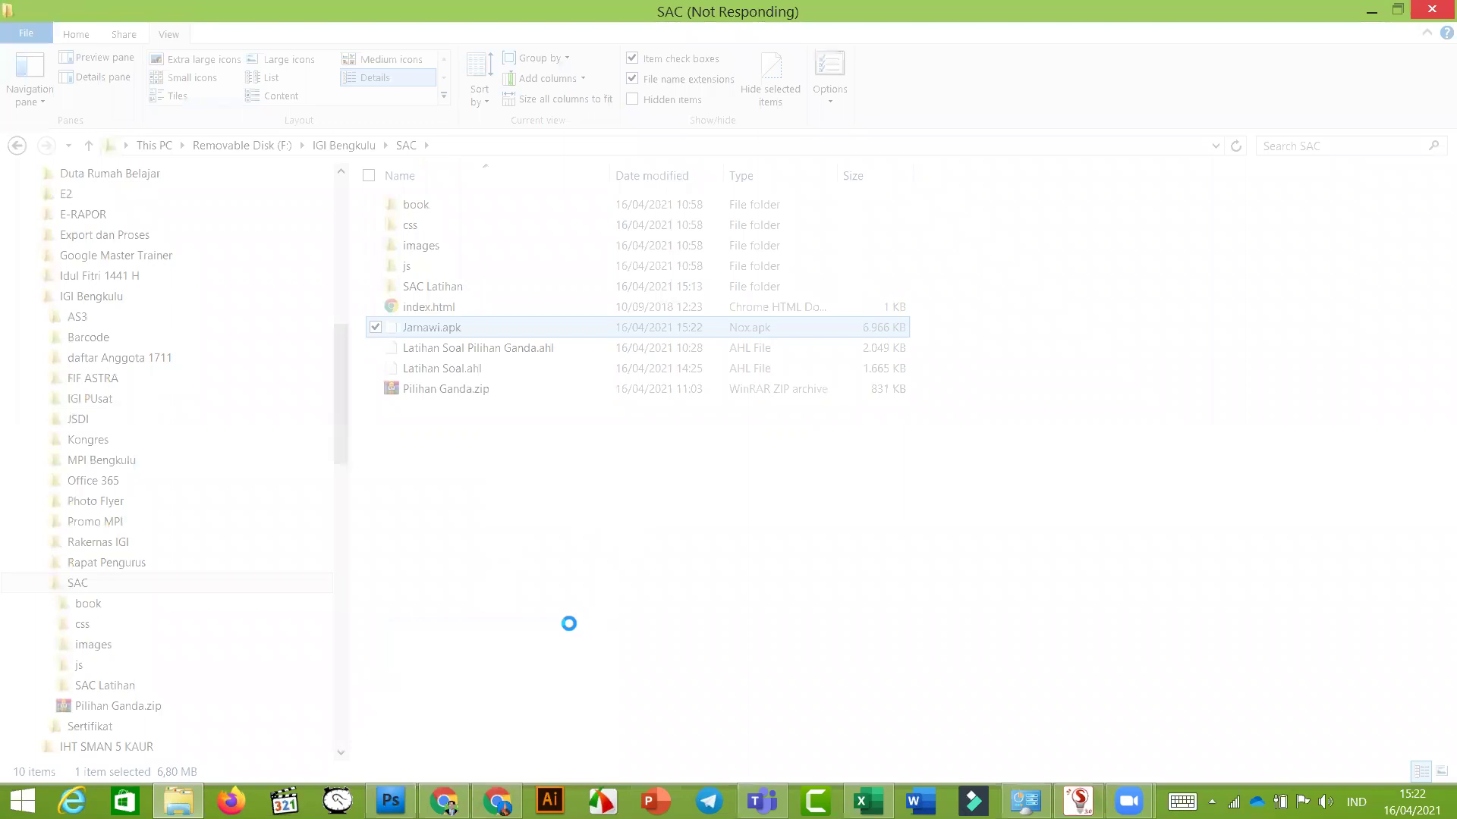
# Step: Switch to Chrome and close the sac.smpn1kaur.sch.id quiz tab
pyautogui.moveTo(498, 805)
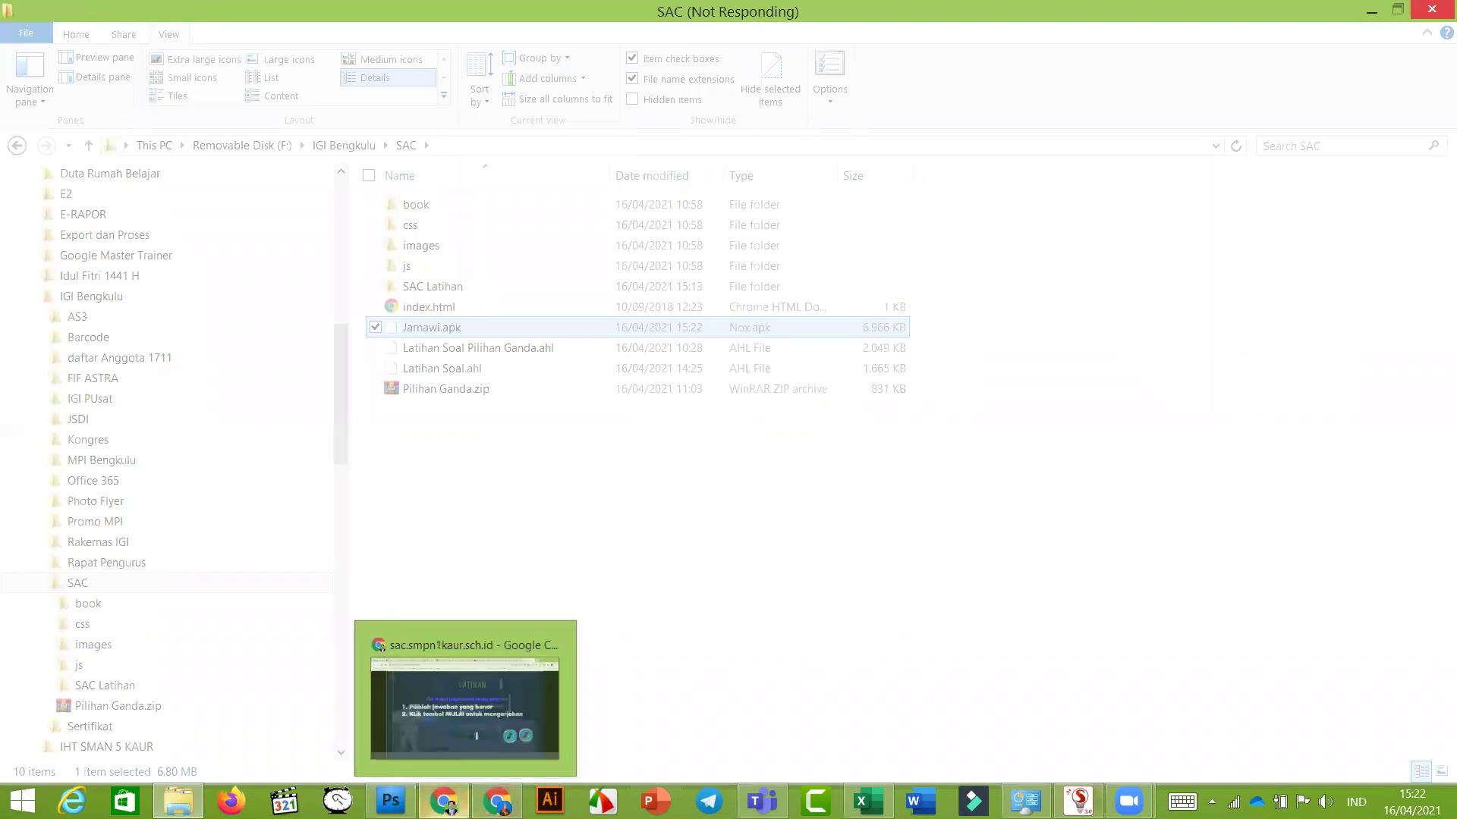
pyautogui.click(444, 801)
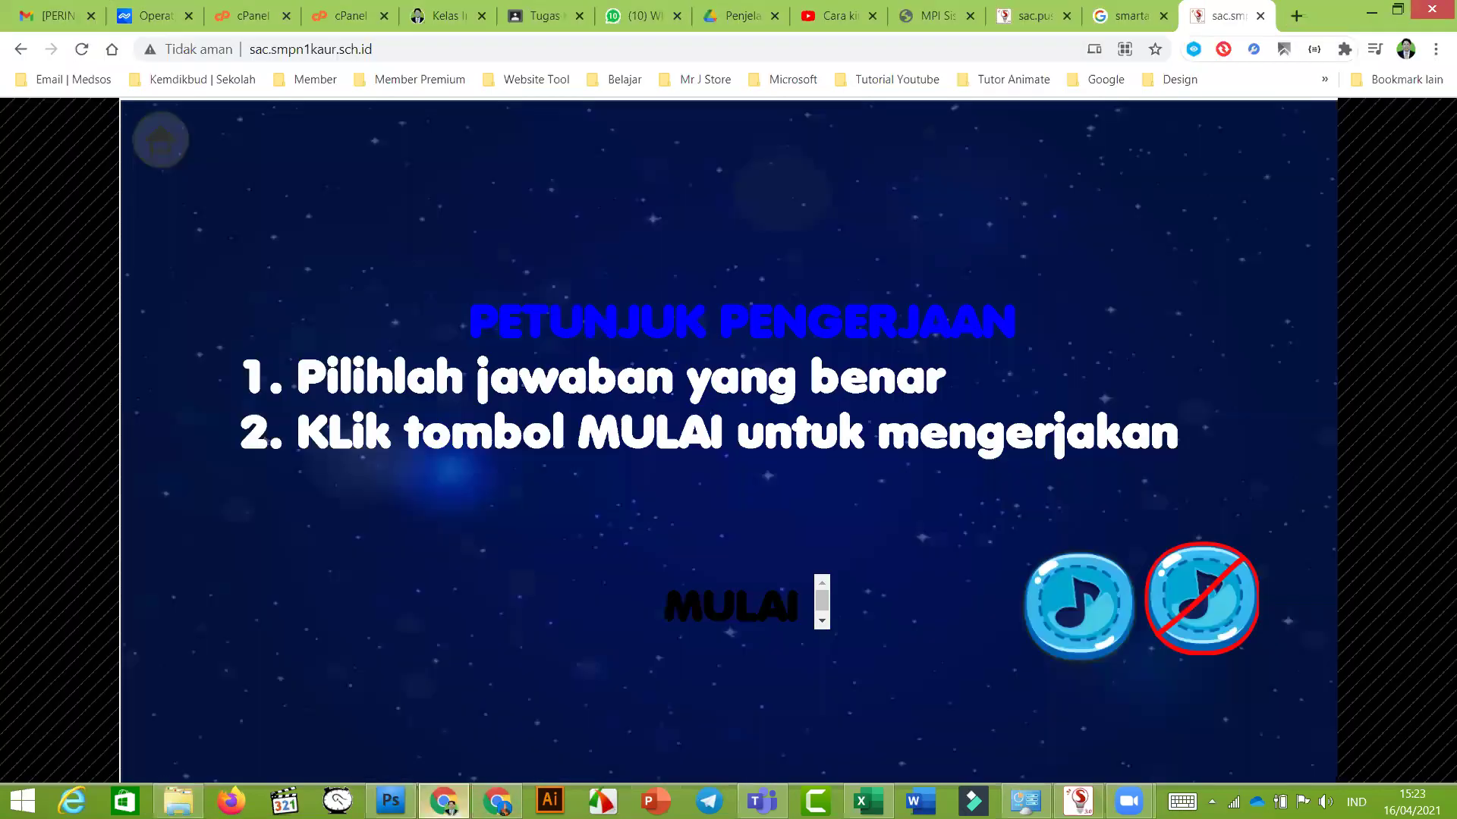
pyautogui.click(1260, 16)
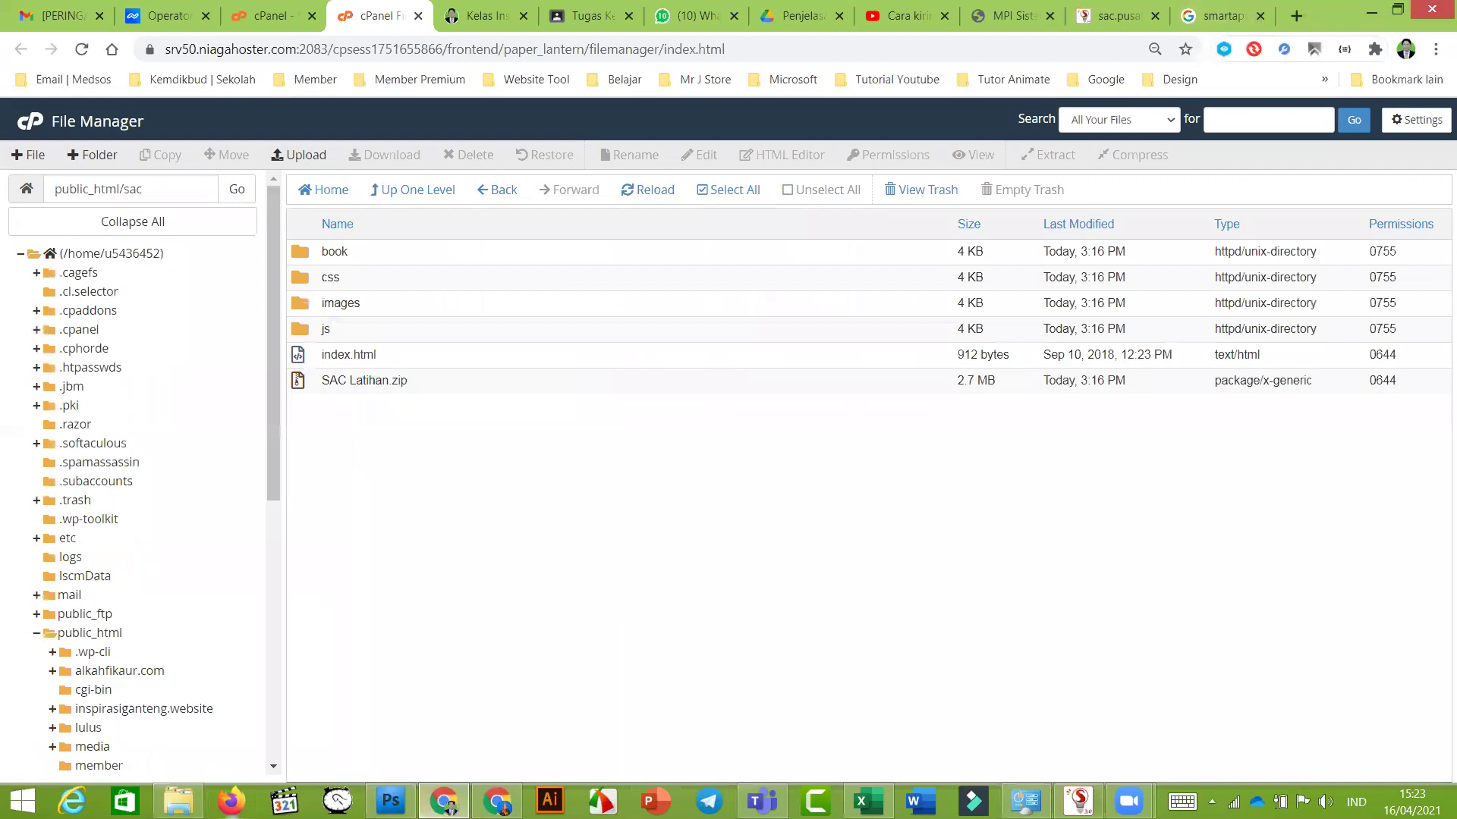
# Step: Select the exported APK in the SAC folder in File Explorer and bring up WhatsApp Web in Chrome
pyautogui.click(178, 800)
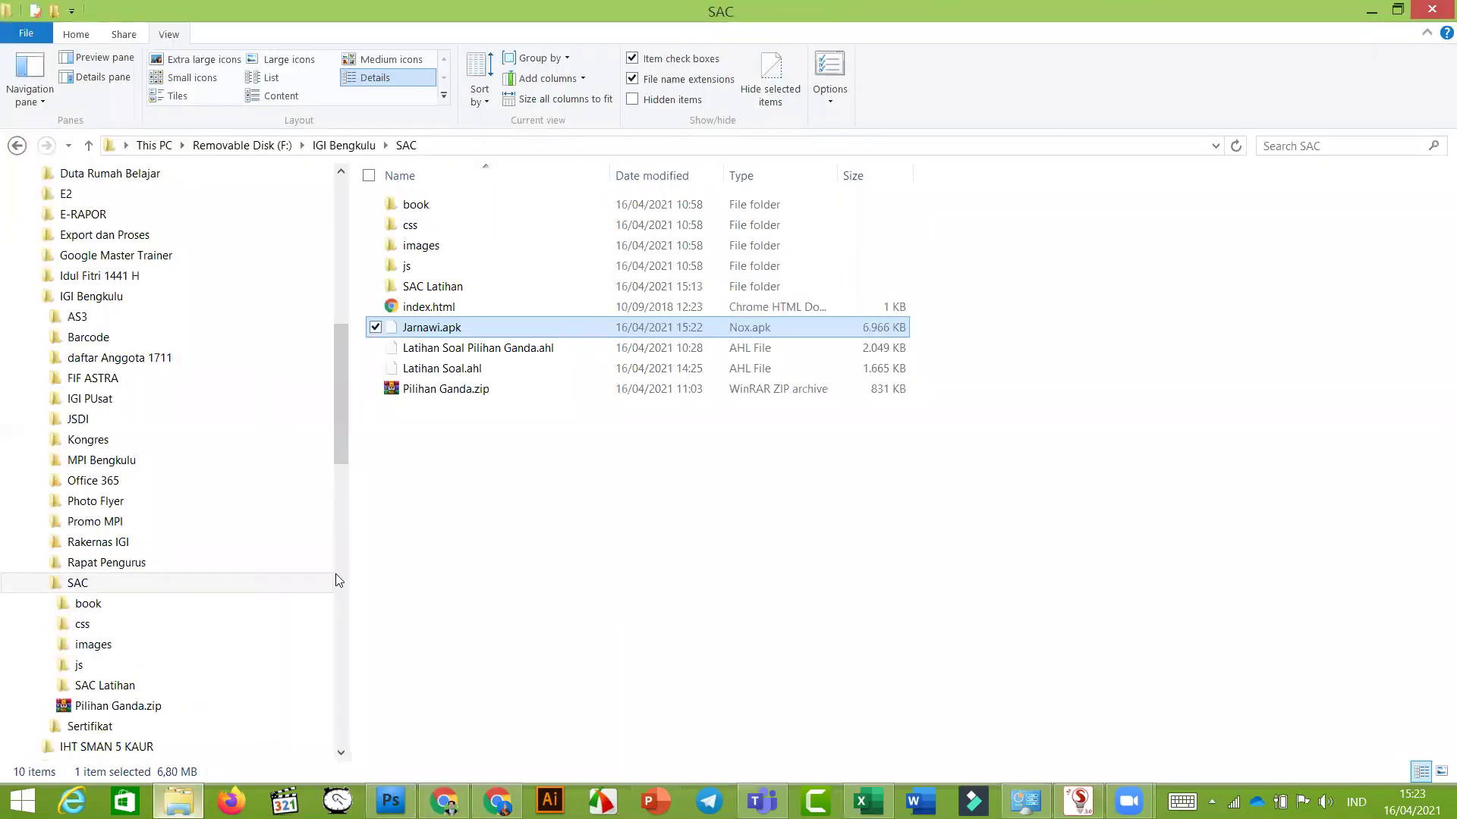
pyautogui.click(475, 326)
pyautogui.moveTo(444, 802)
pyautogui.click(490, 707)
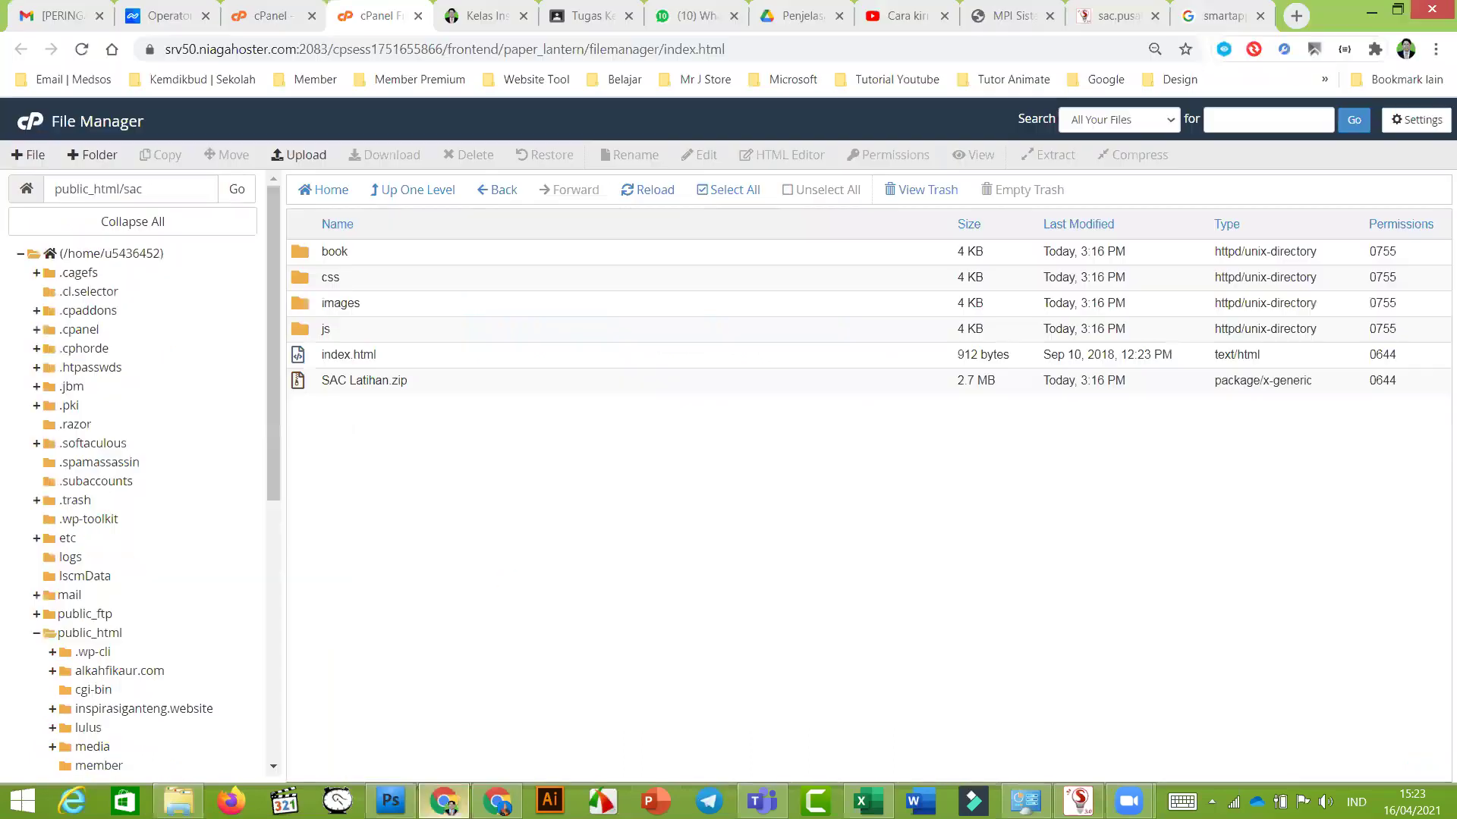
pyautogui.click(696, 15)
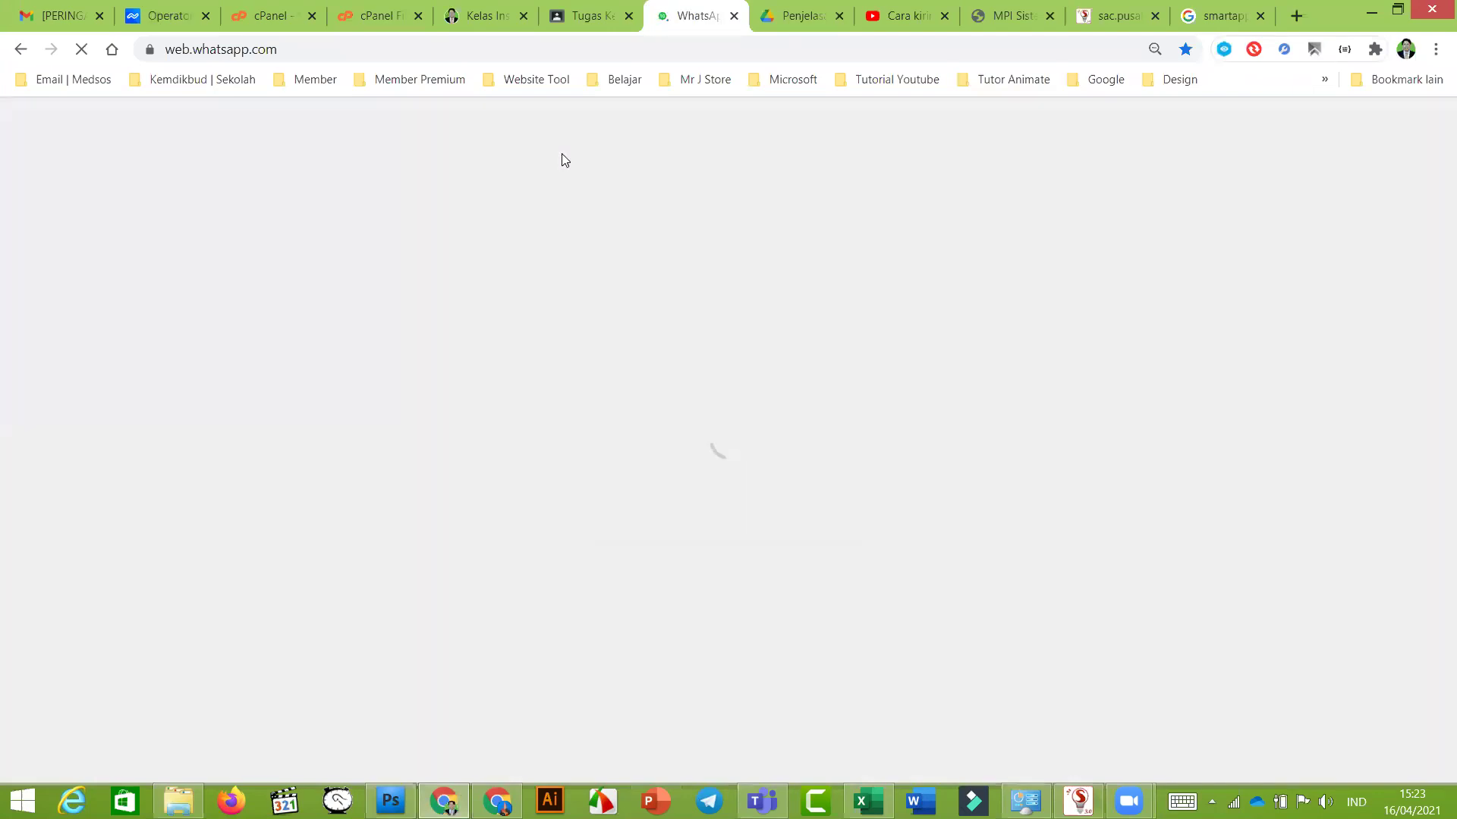
# Step: Close the YouTube, MPI, sac.pusakadigital.com and smartapps tabs, and switch back to the SAC folder in File Explorer
pyautogui.click(944, 15)
pyautogui.click(945, 16)
pyautogui.click(944, 16)
pyautogui.click(945, 16)
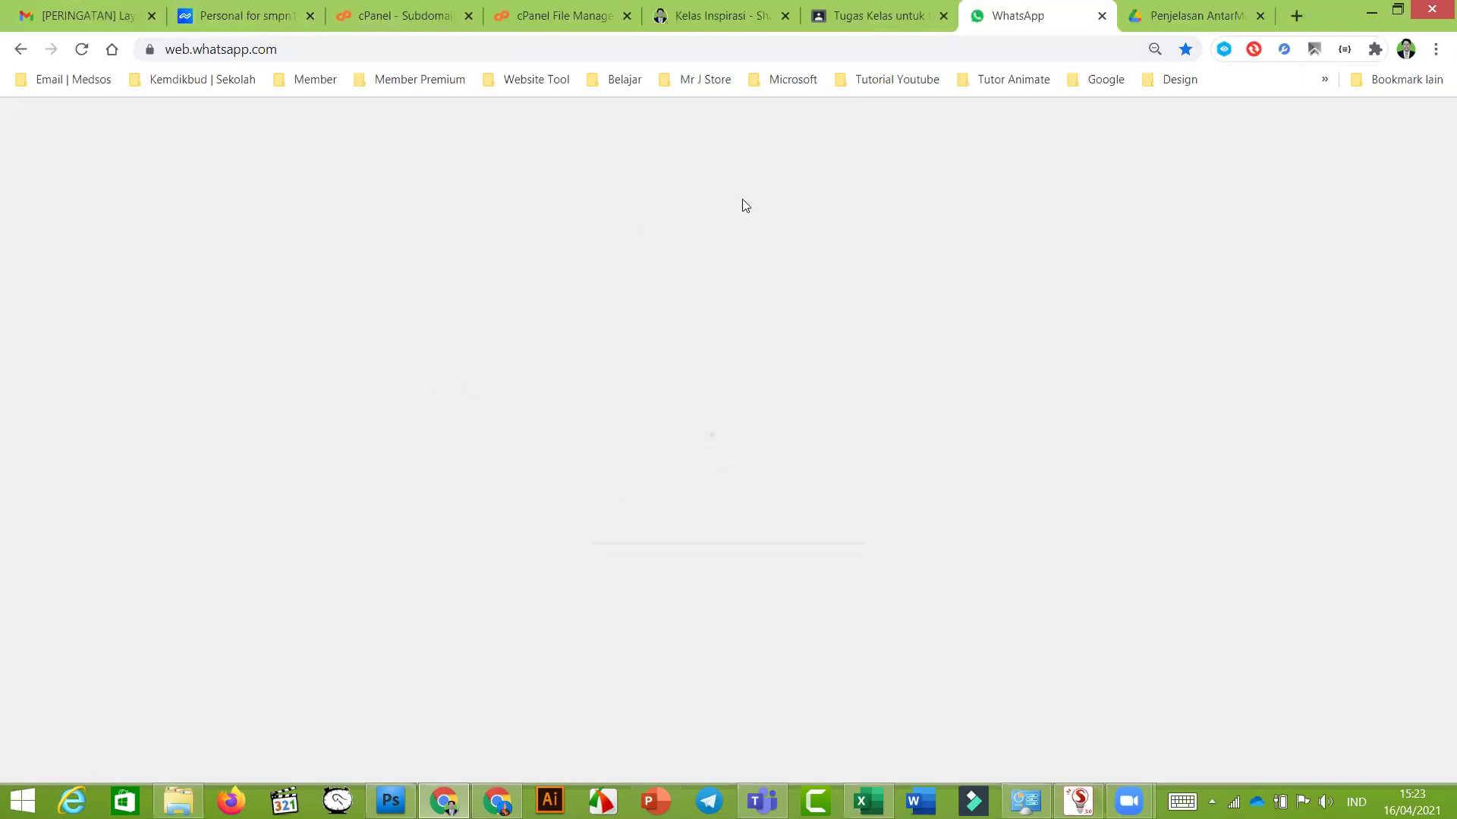
pyautogui.hotkey('alt', 'Tab')
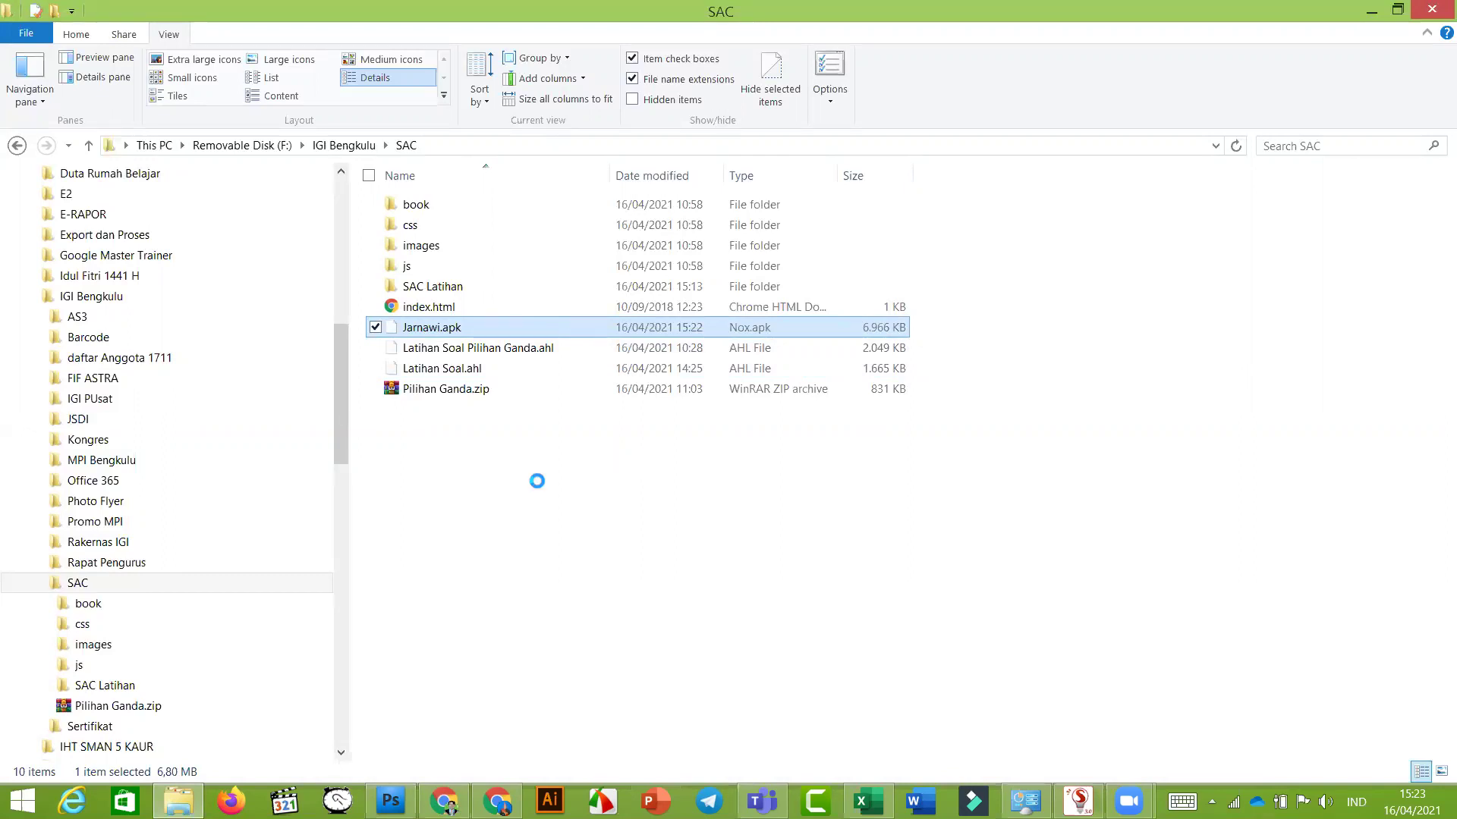
# Step: Switch to Chrome to view the sac.pusakadigital.com quiz page and check whether WhatsApp Web has connected
pyautogui.click(497, 800)
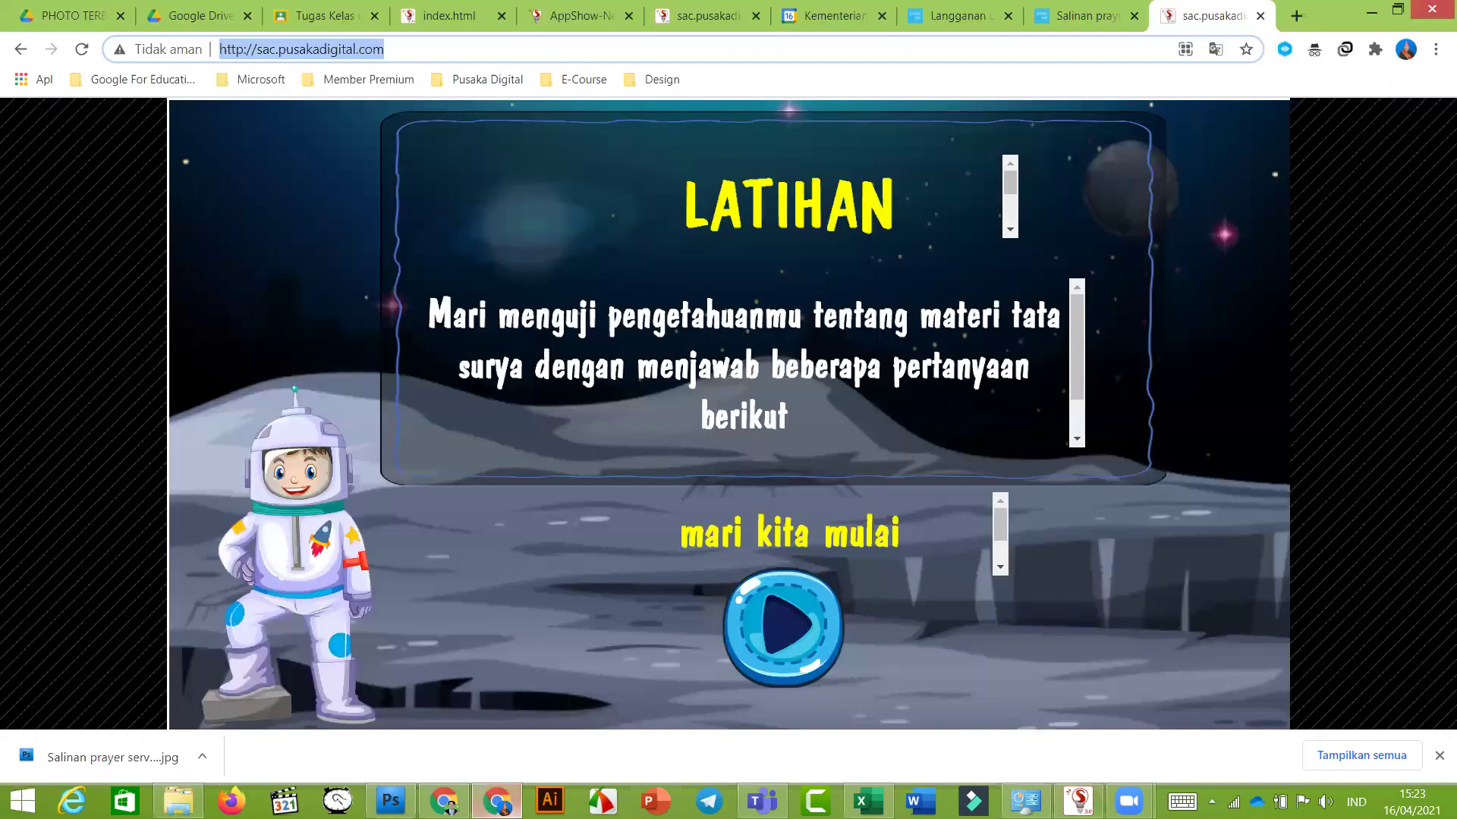
pyautogui.scroll(-2, 665, 448)
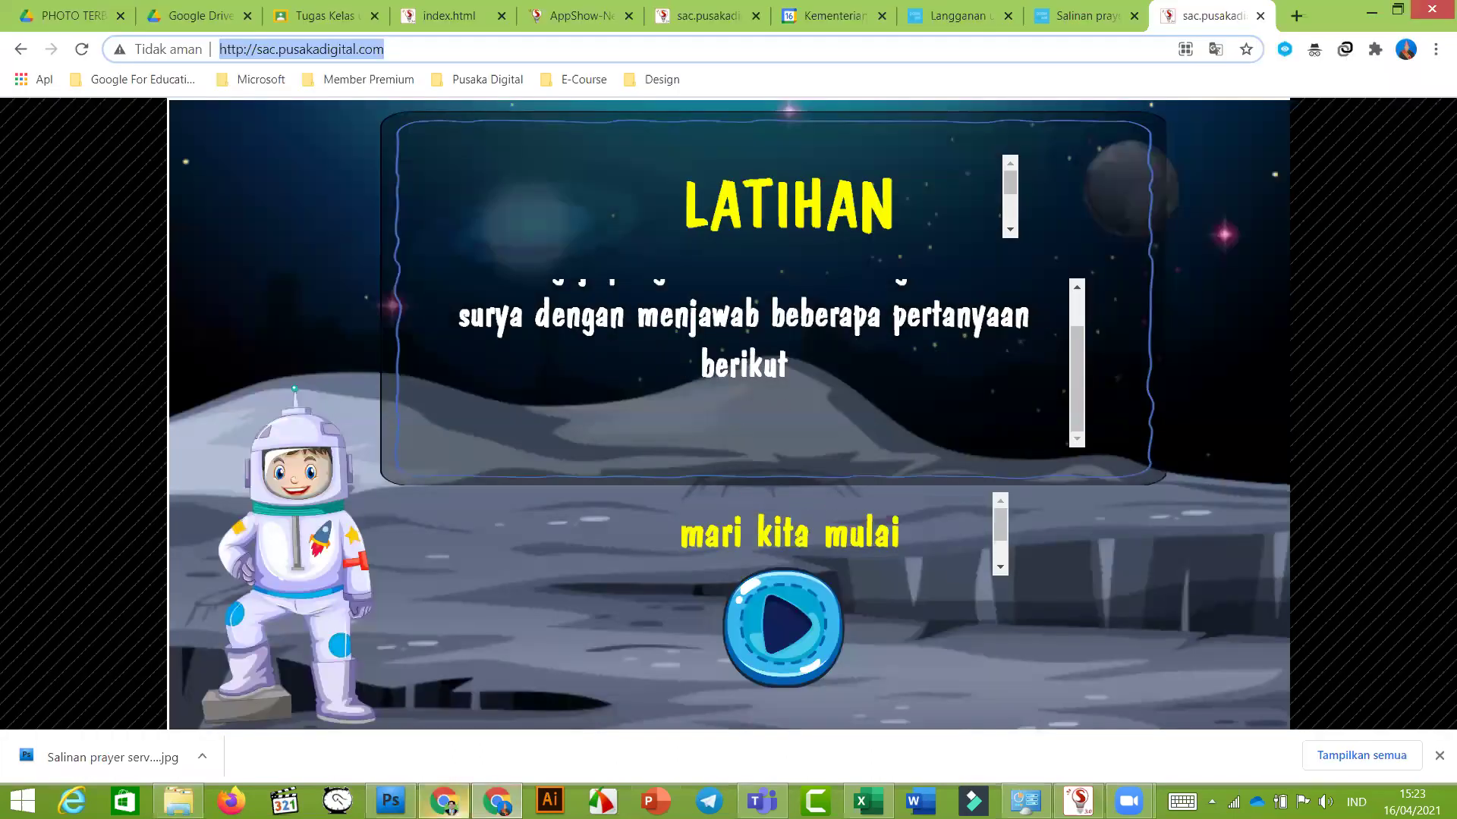
pyautogui.click(446, 801)
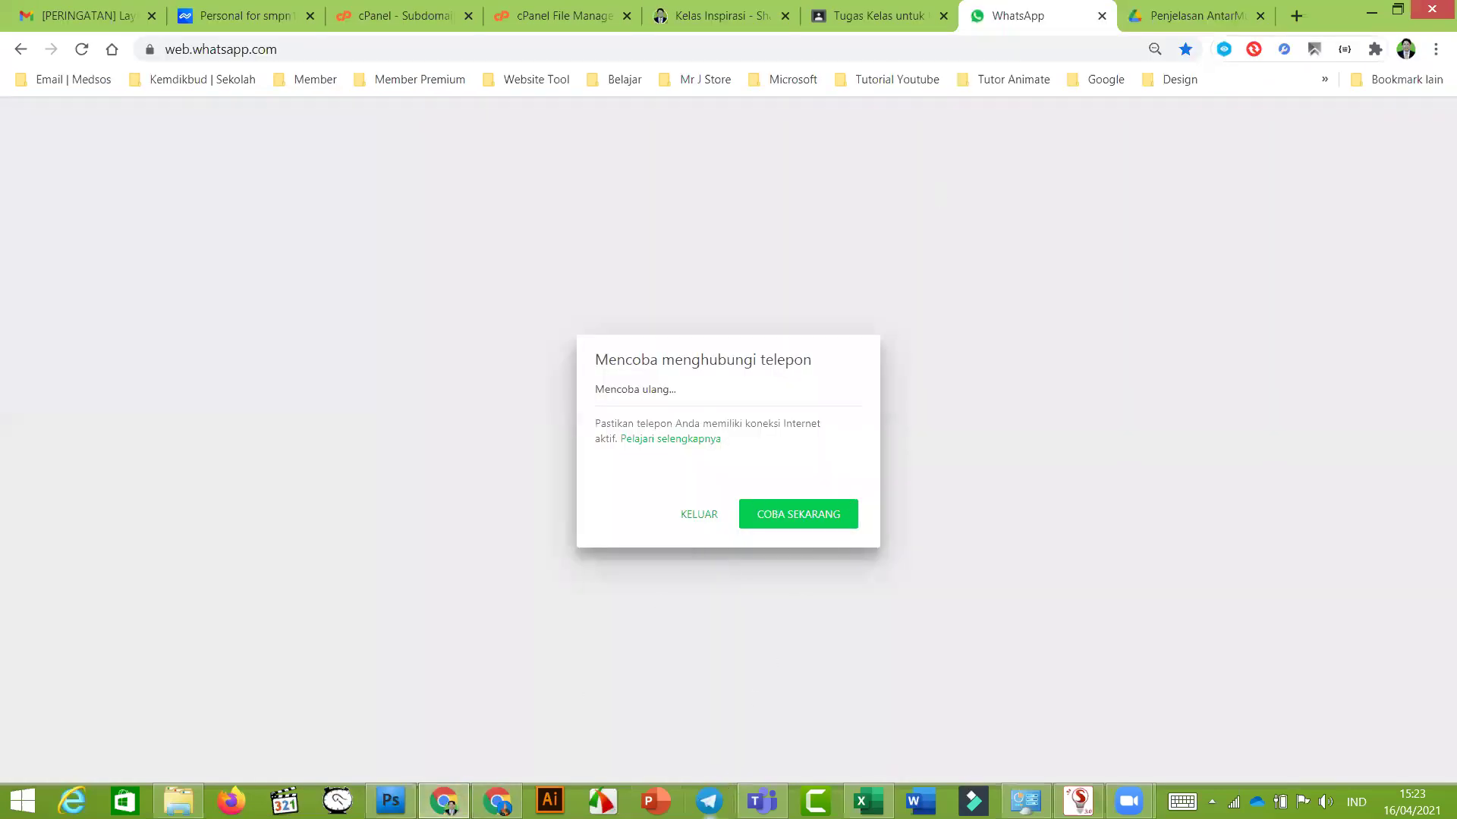
# Step: Try to open the exported APK from the SAC folder in File Explorer and return to WhatsApp Web in Chrome
pyautogui.click(179, 801)
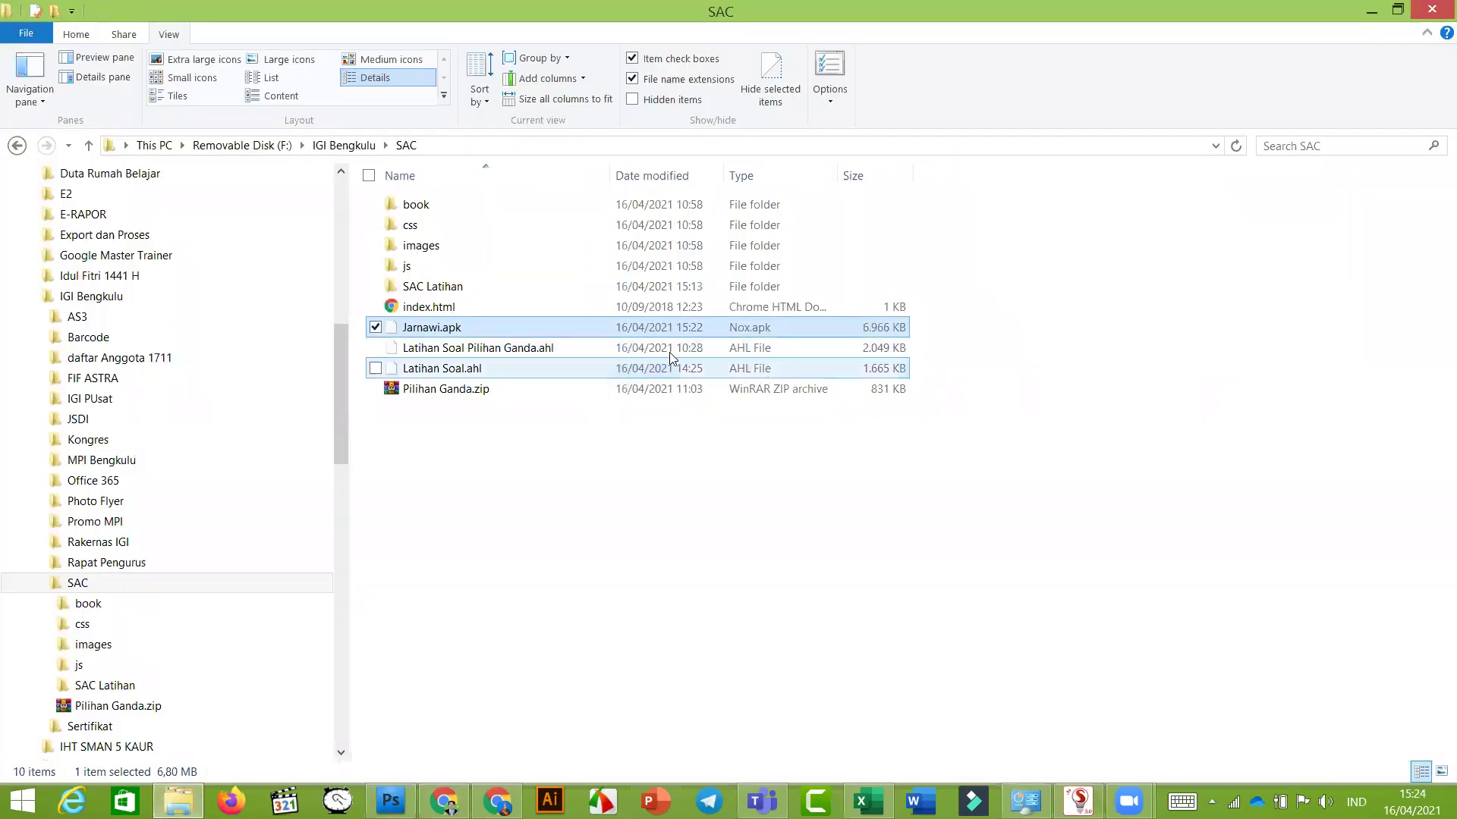
pyautogui.doubleClick(582, 326)
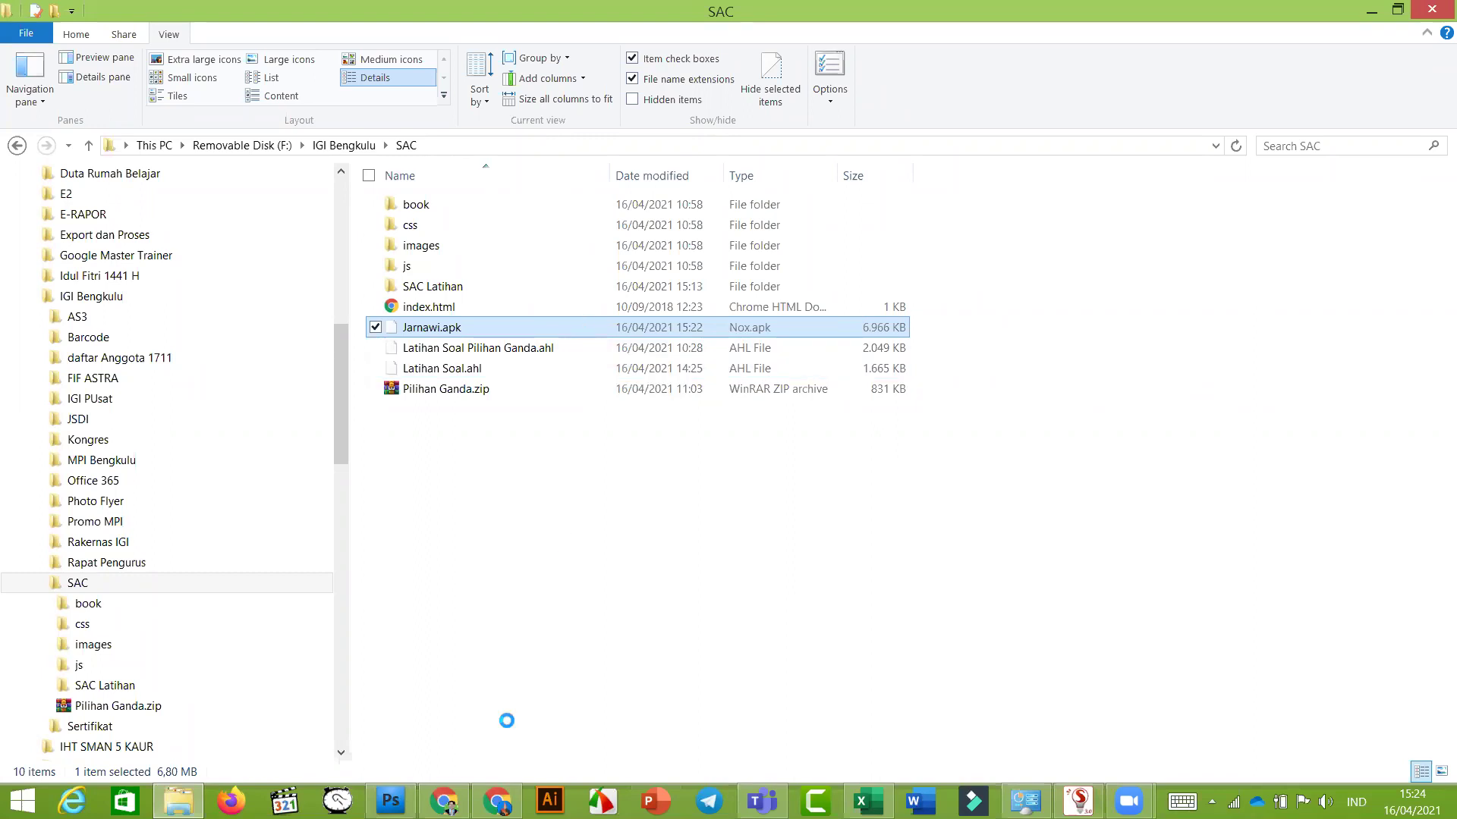
pyautogui.hotkey('alt', 'Tab')
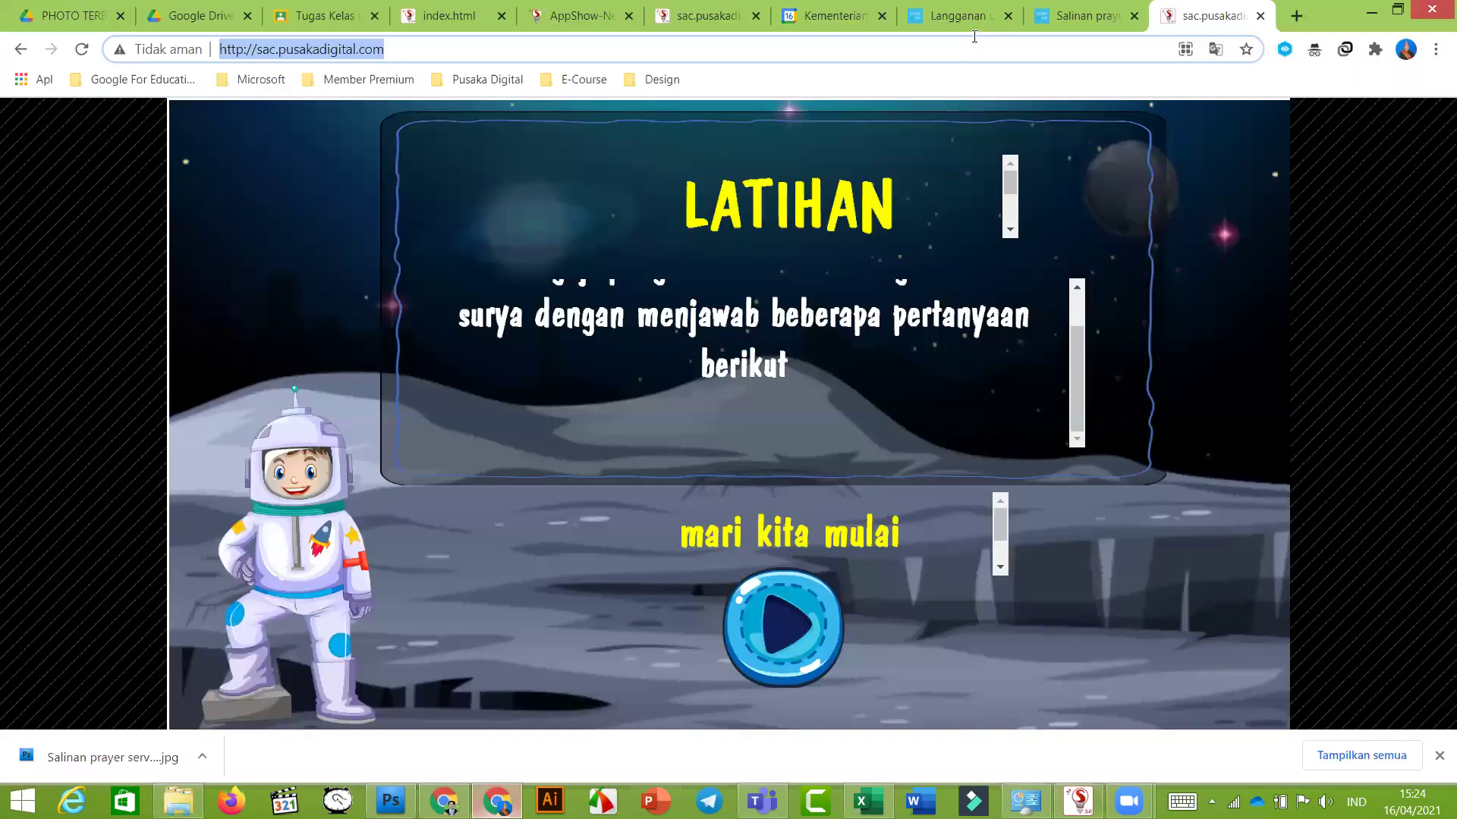
pyautogui.hotkey('alt', 'Tab')
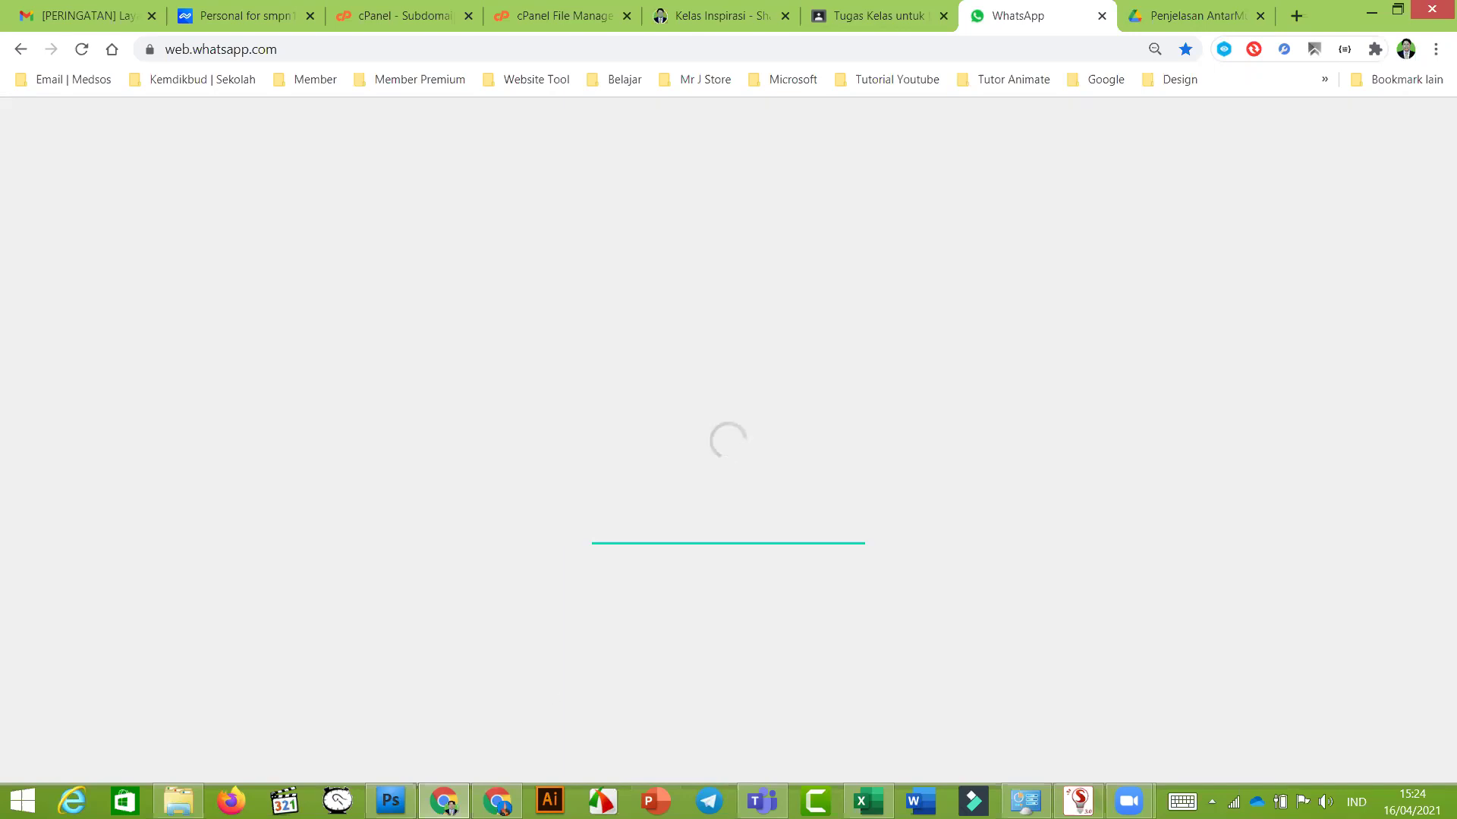
# Step: Return to the SAC folder in File Explorer and try to move the exported APK out for sharing
pyautogui.moveTo(496, 801)
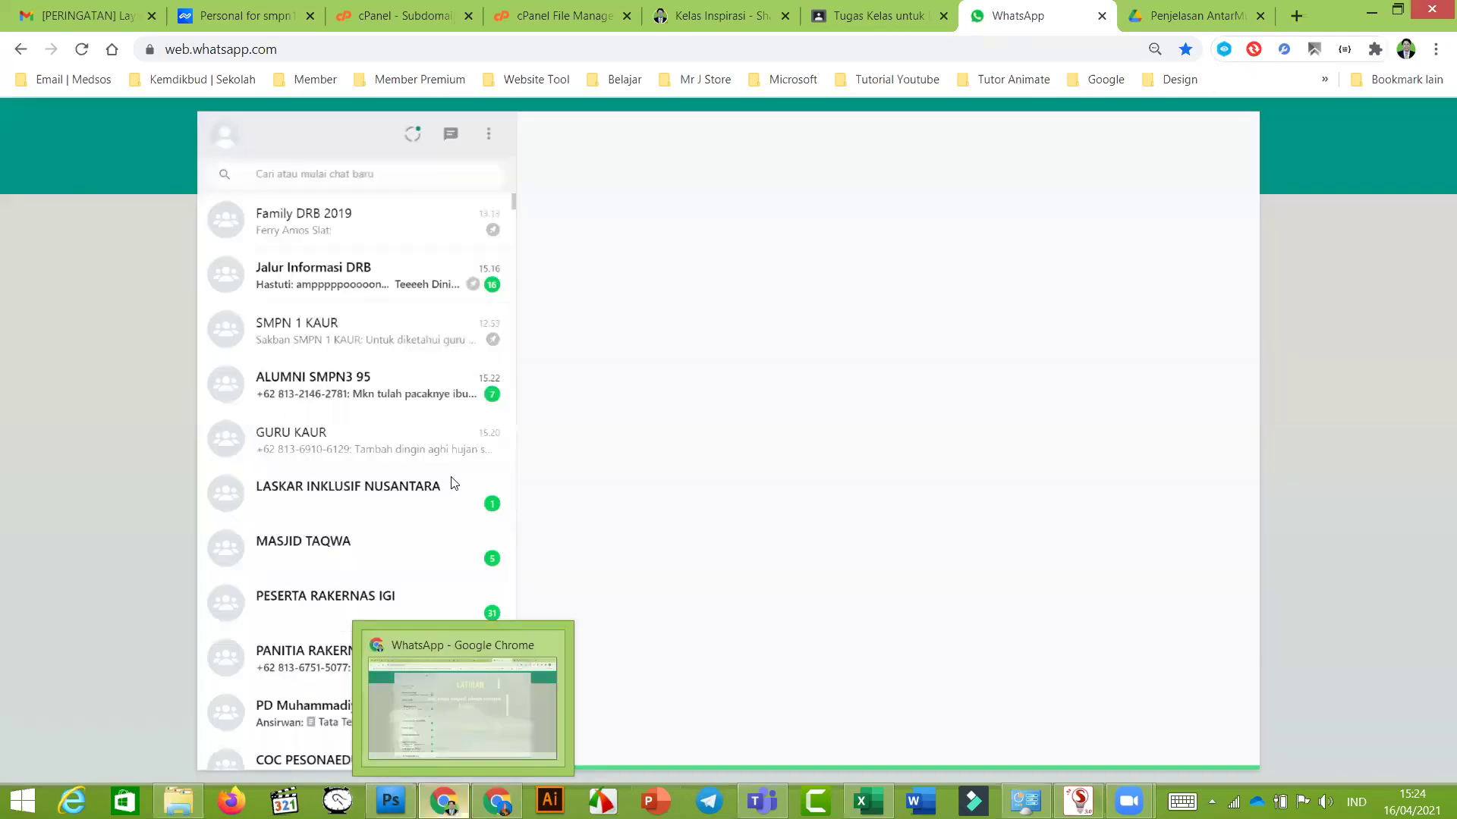
pyautogui.moveTo(444, 801)
pyautogui.click(497, 801)
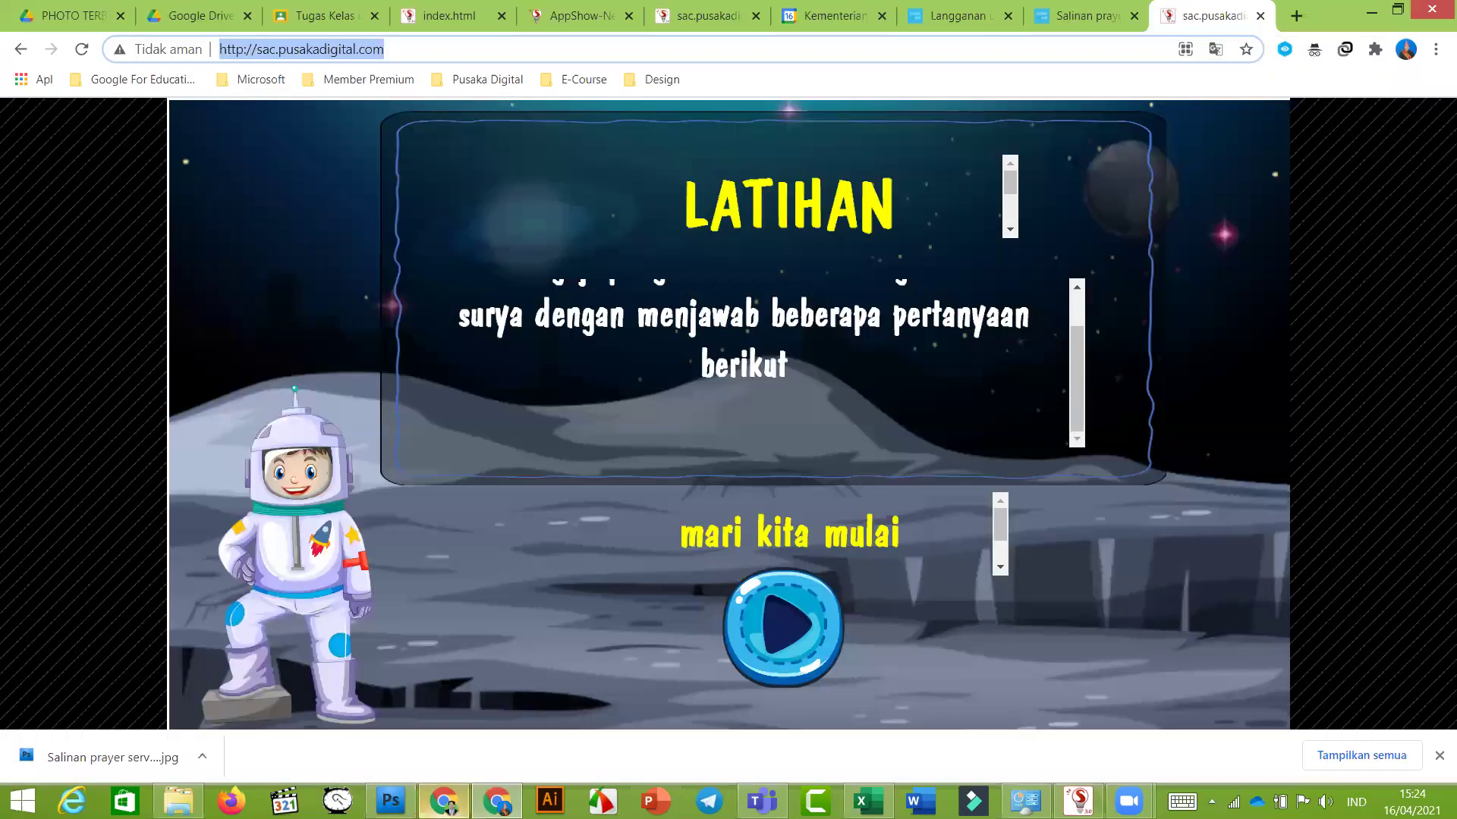
pyautogui.hotkey('alt', 'Tab')
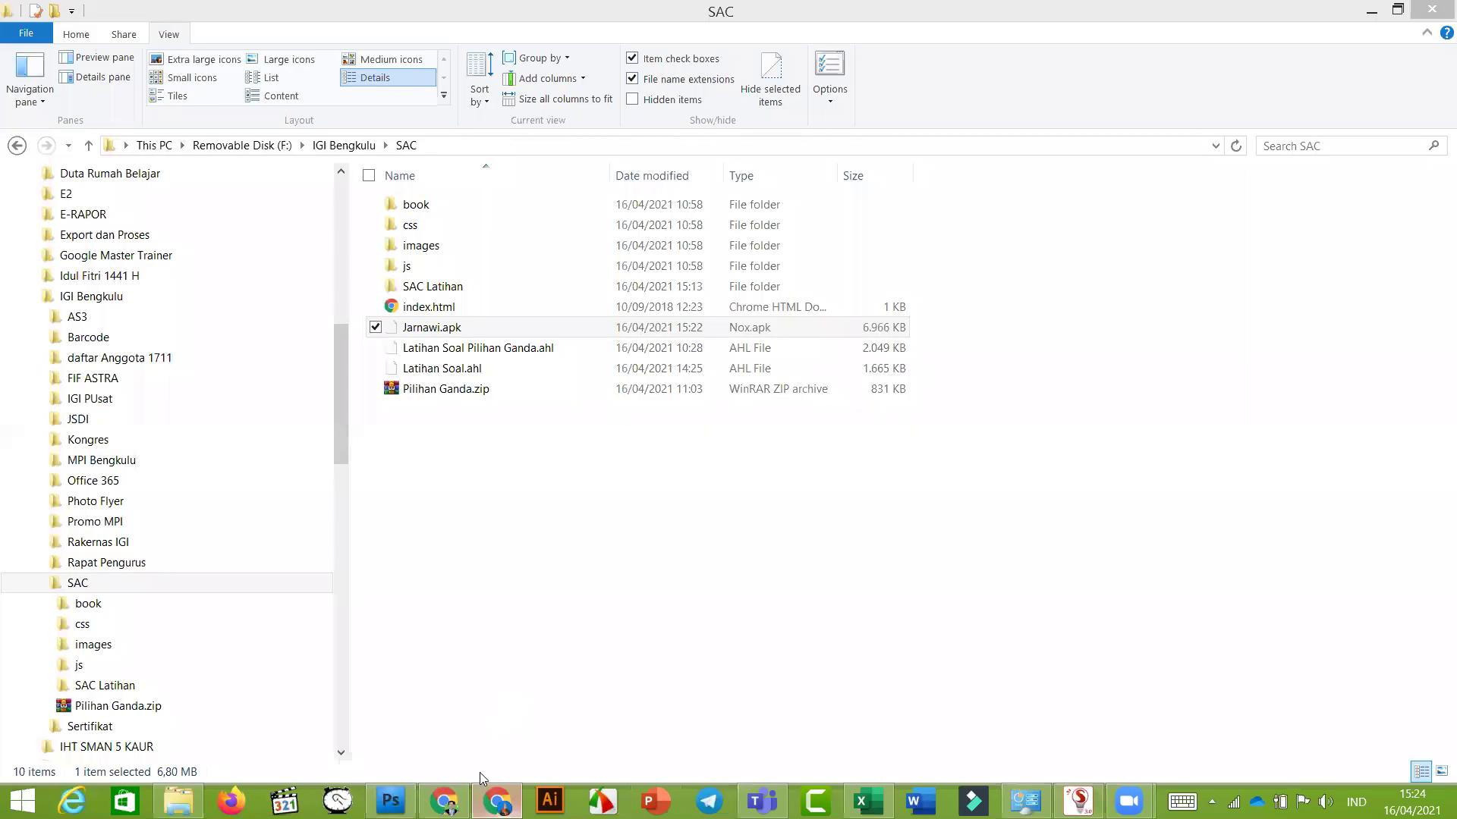
pyautogui.click(499, 327)
pyautogui.moveTo(499, 327); pyautogui.dragTo(575, 529)
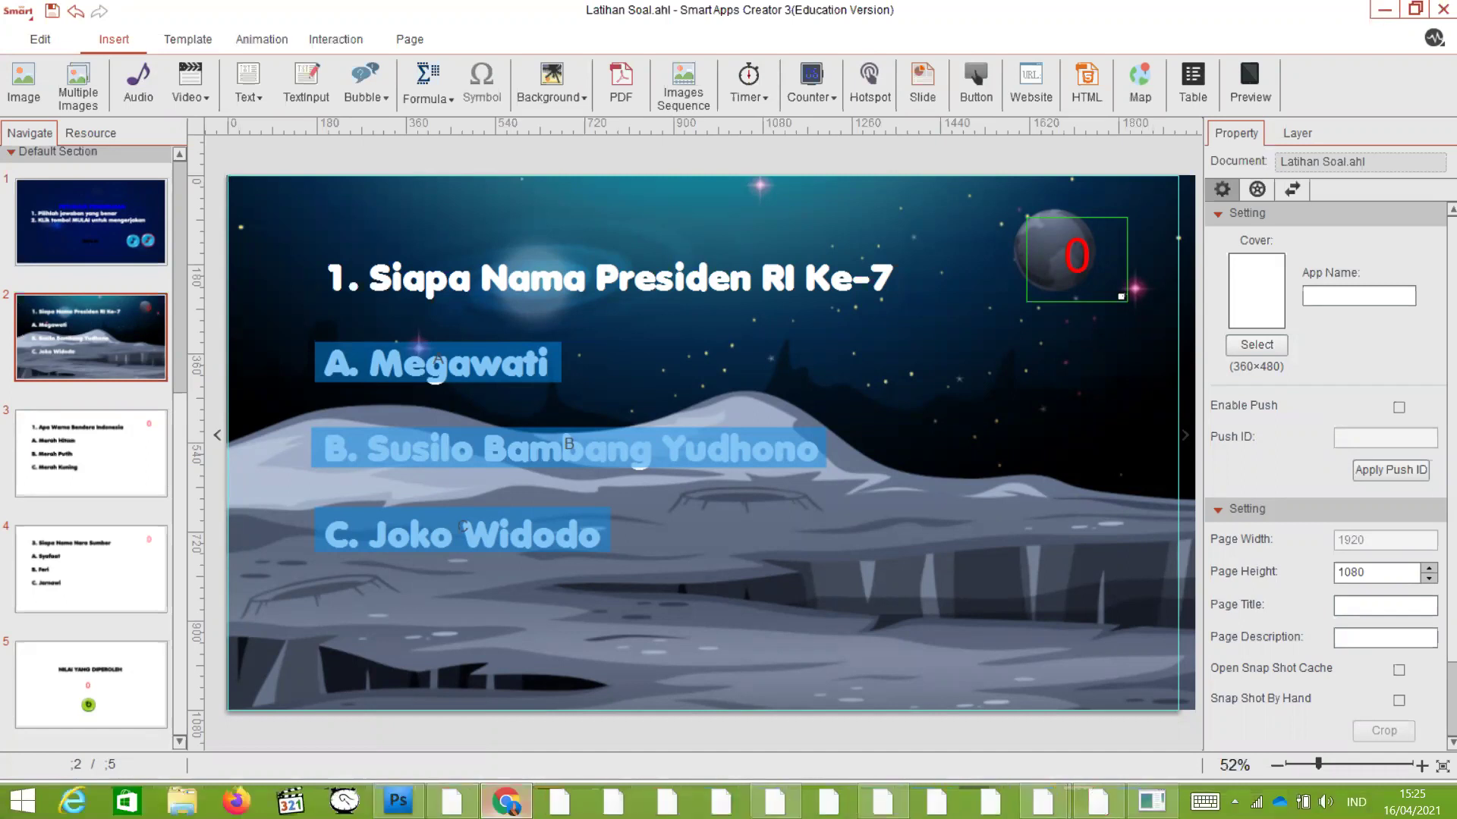
# Step: Switch to WhatsApp Web in Chrome and open the PANITIA RAKERNAS group chat
pyautogui.moveTo(452, 800)
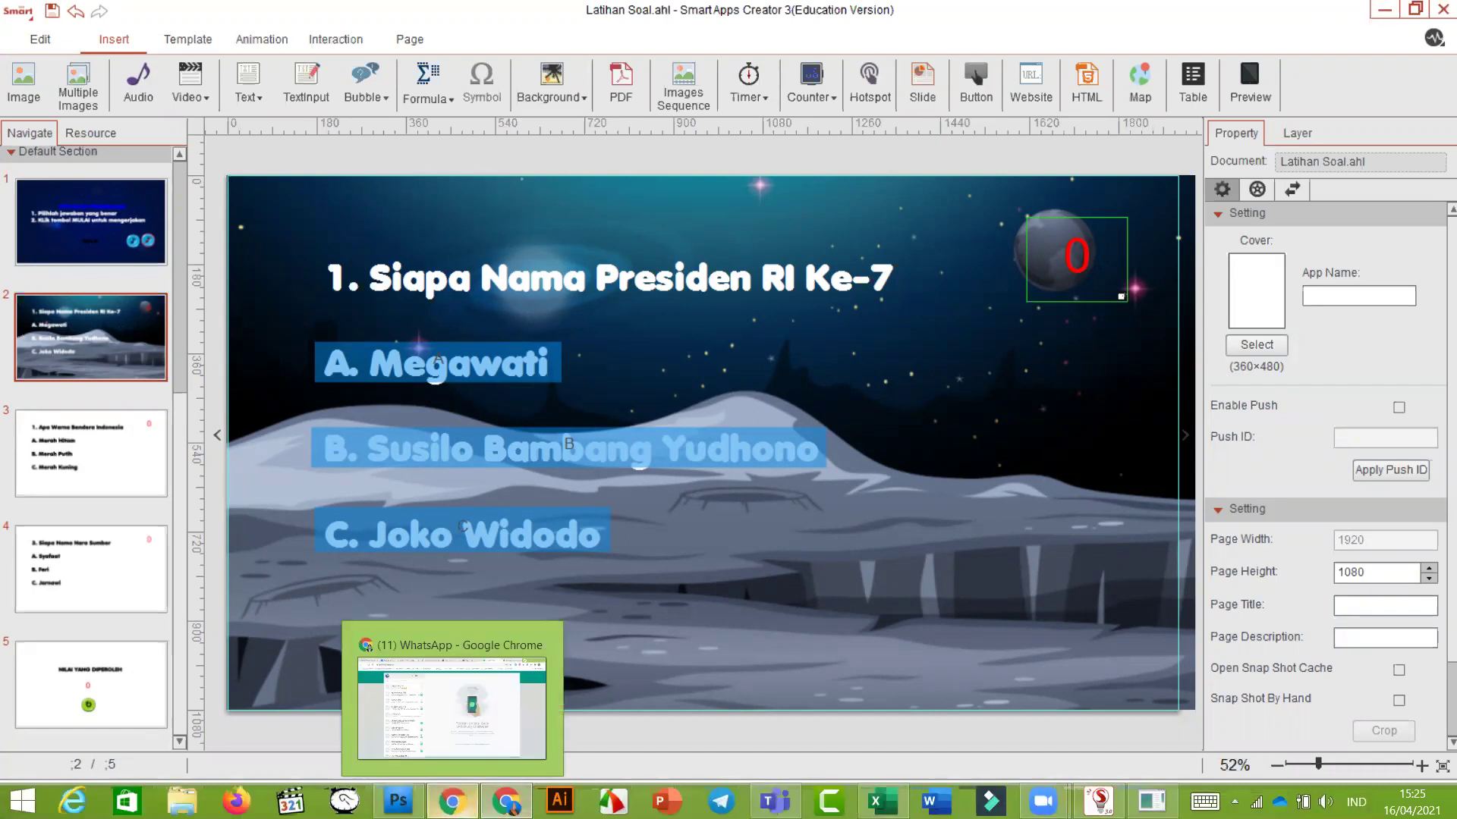
pyautogui.click(452, 706)
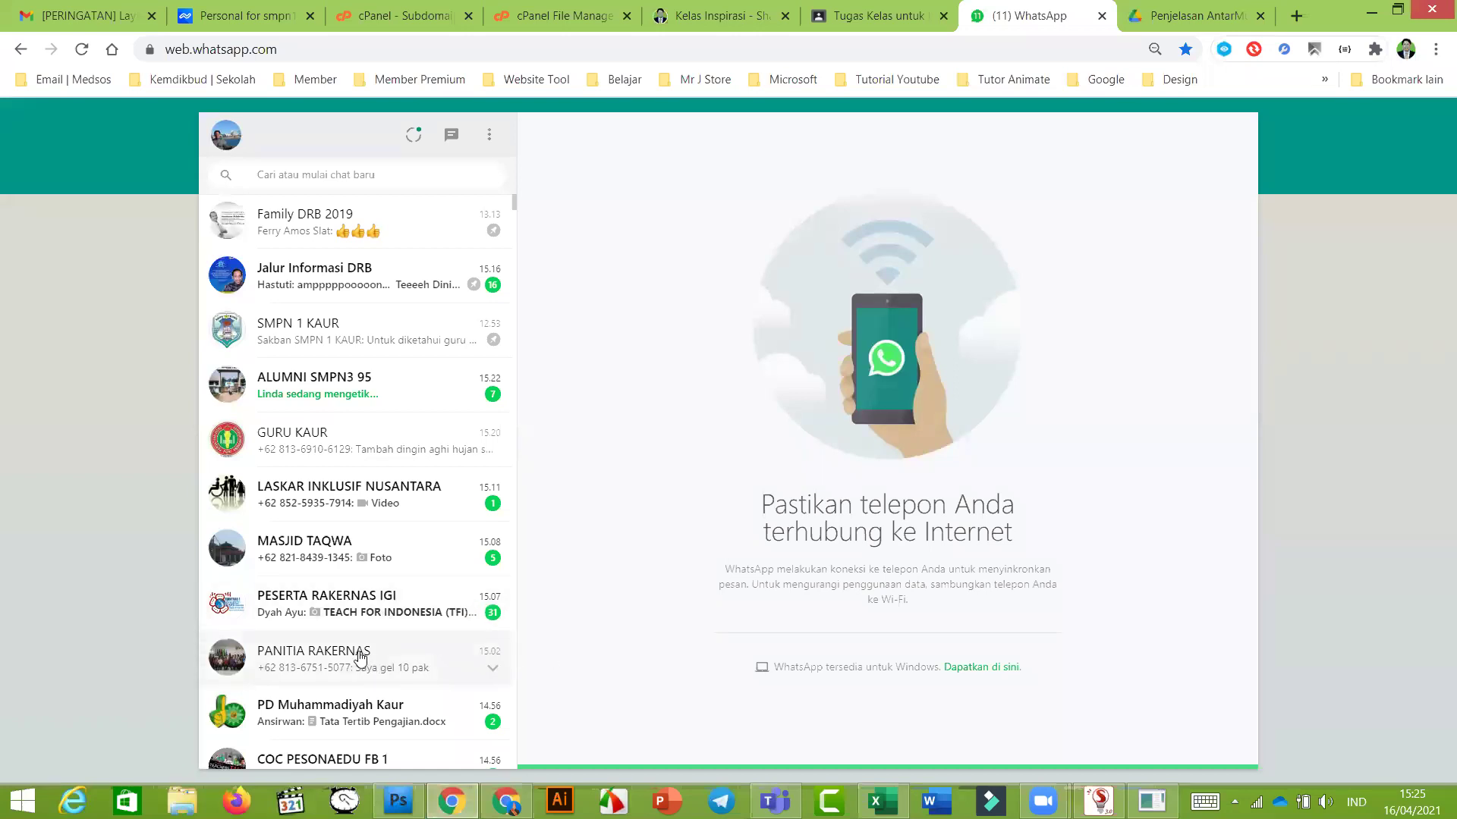
pyautogui.click(448, 661)
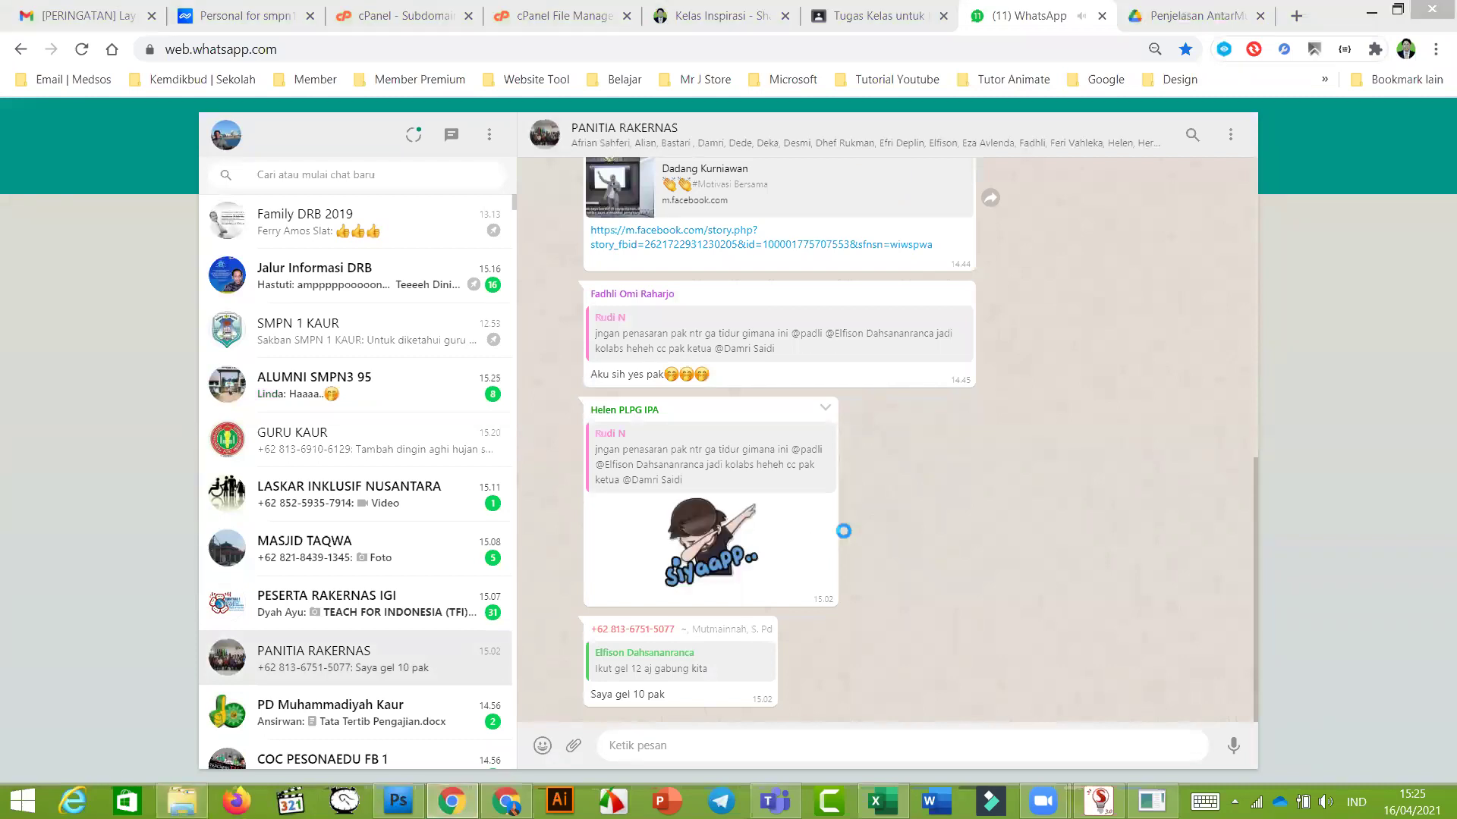
# Step: Open the IGI Bengkulu\SAC folder on Removable Disk (F:) in a new File Explorer window and select the exported APK
pyautogui.press('super+e')
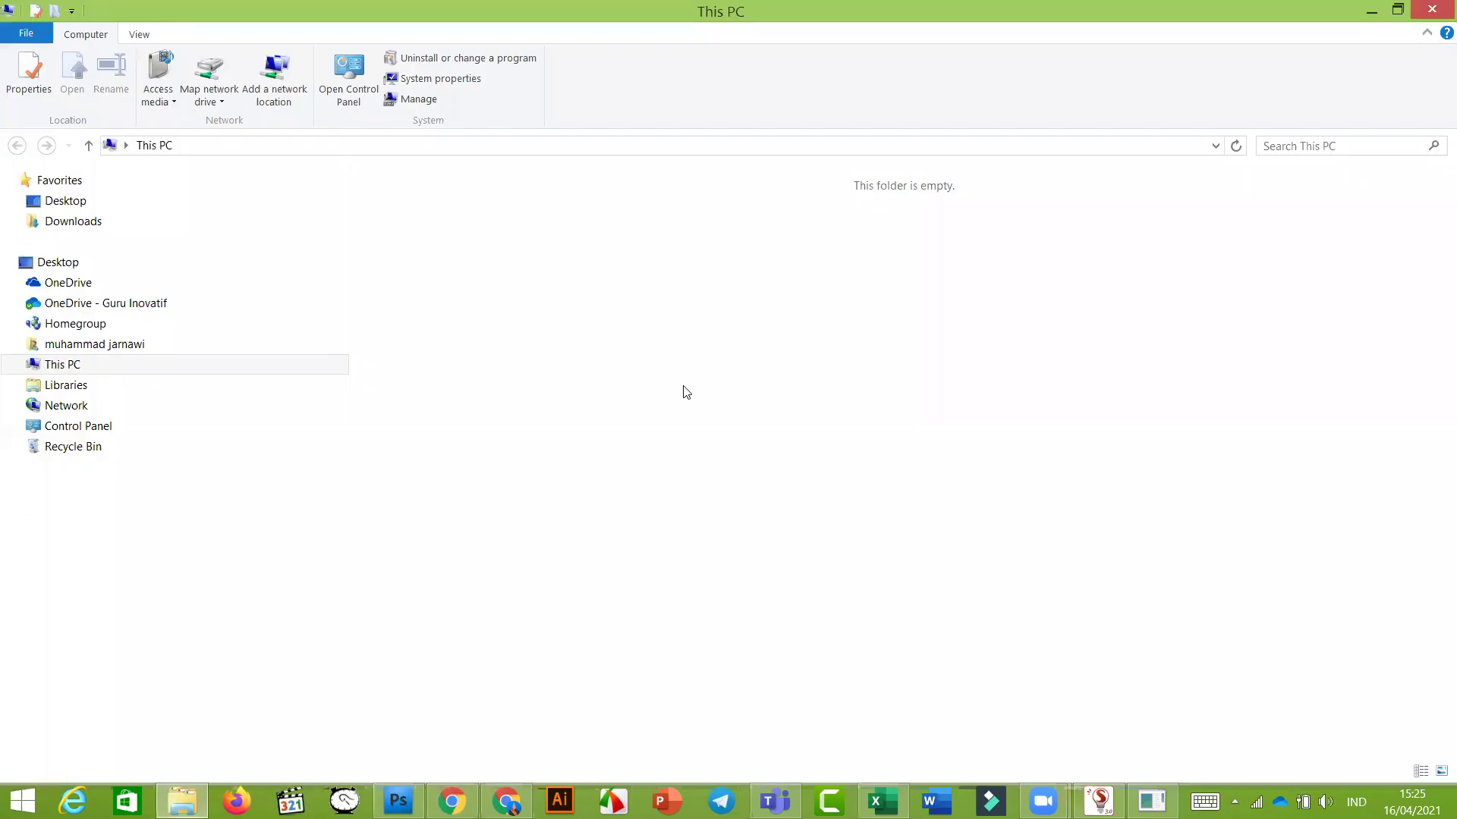
pyautogui.doubleClick(885, 366)
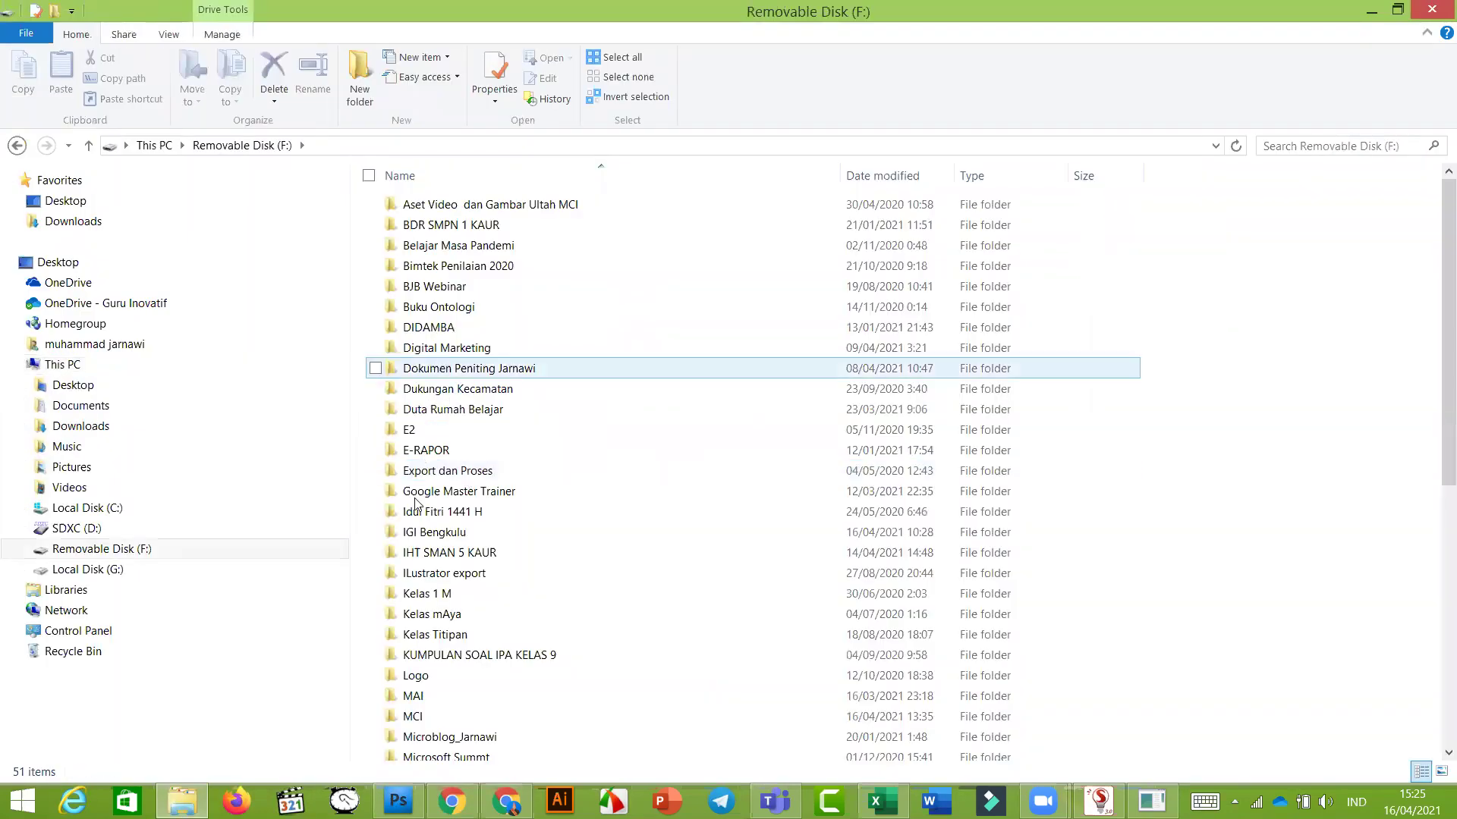
pyautogui.doubleClick(425, 533)
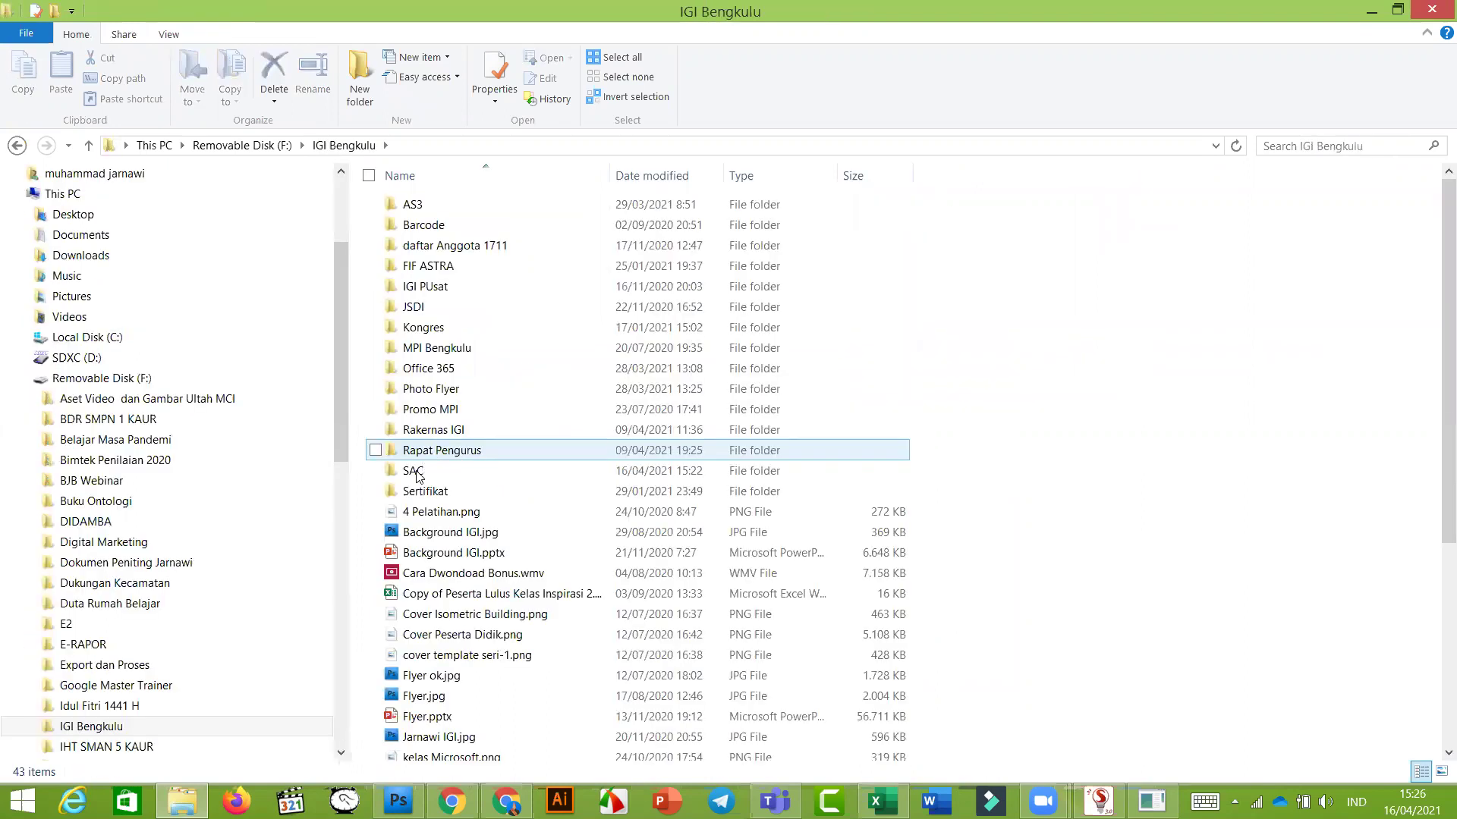
pyautogui.click(416, 472)
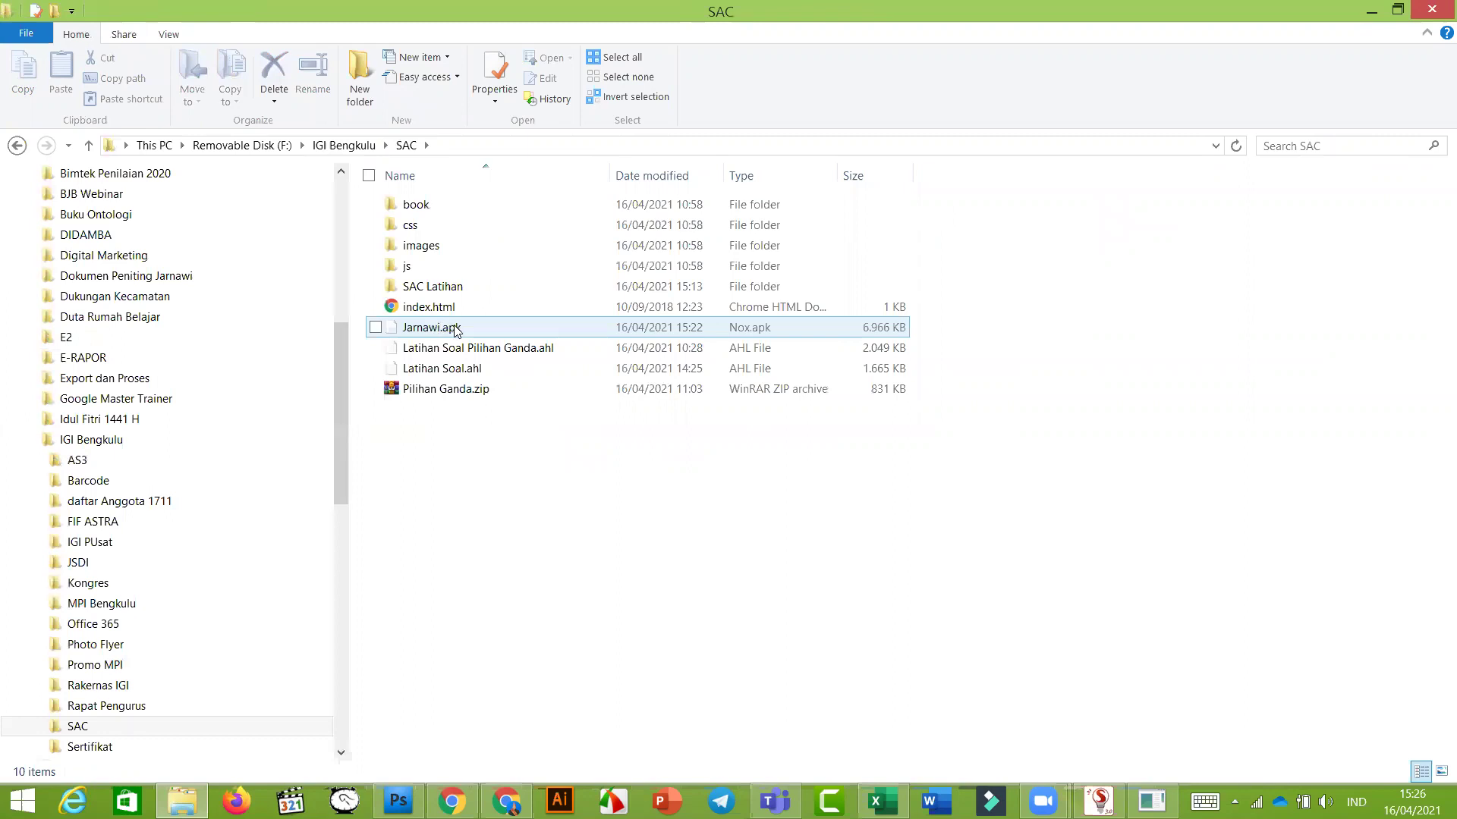
pyautogui.click(570, 329)
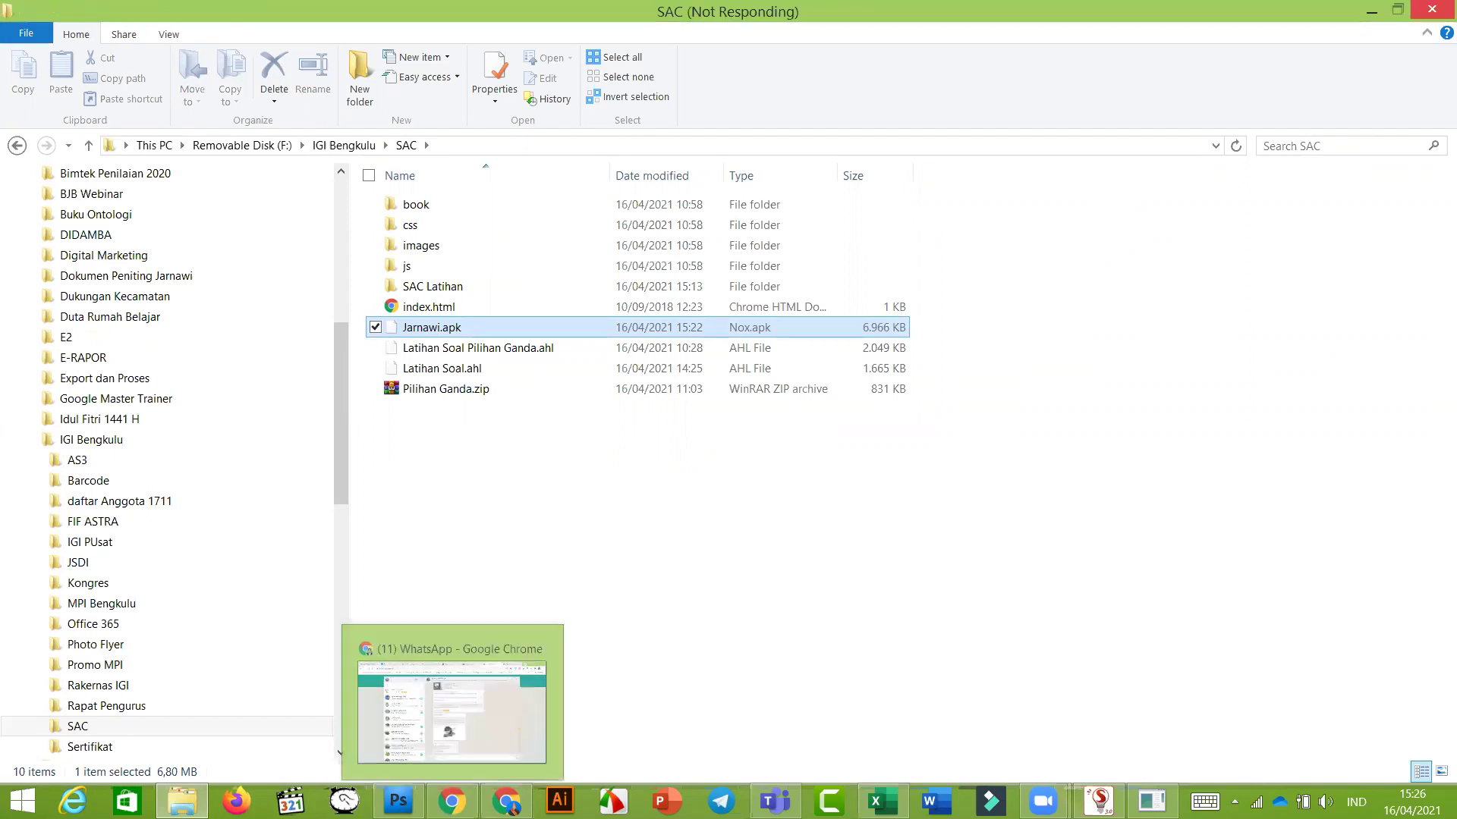
# Step: Switch to Chrome and view the PANITIA RAKERNAS chat in WhatsApp Web and the sac.pusakadigital.com quiz page
pyautogui.click(451, 711)
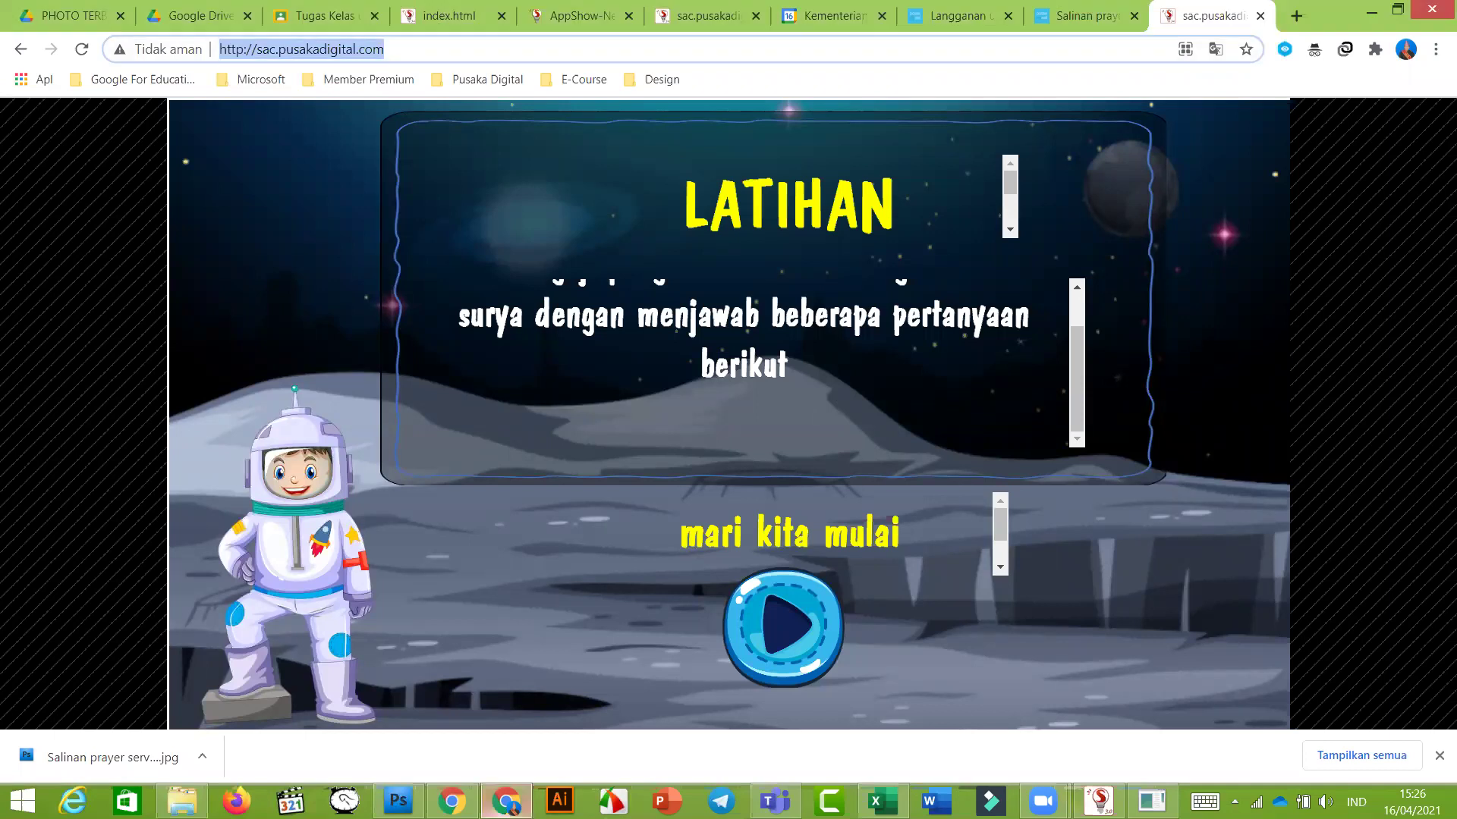
pyautogui.hotkey('alt', 'Tab')
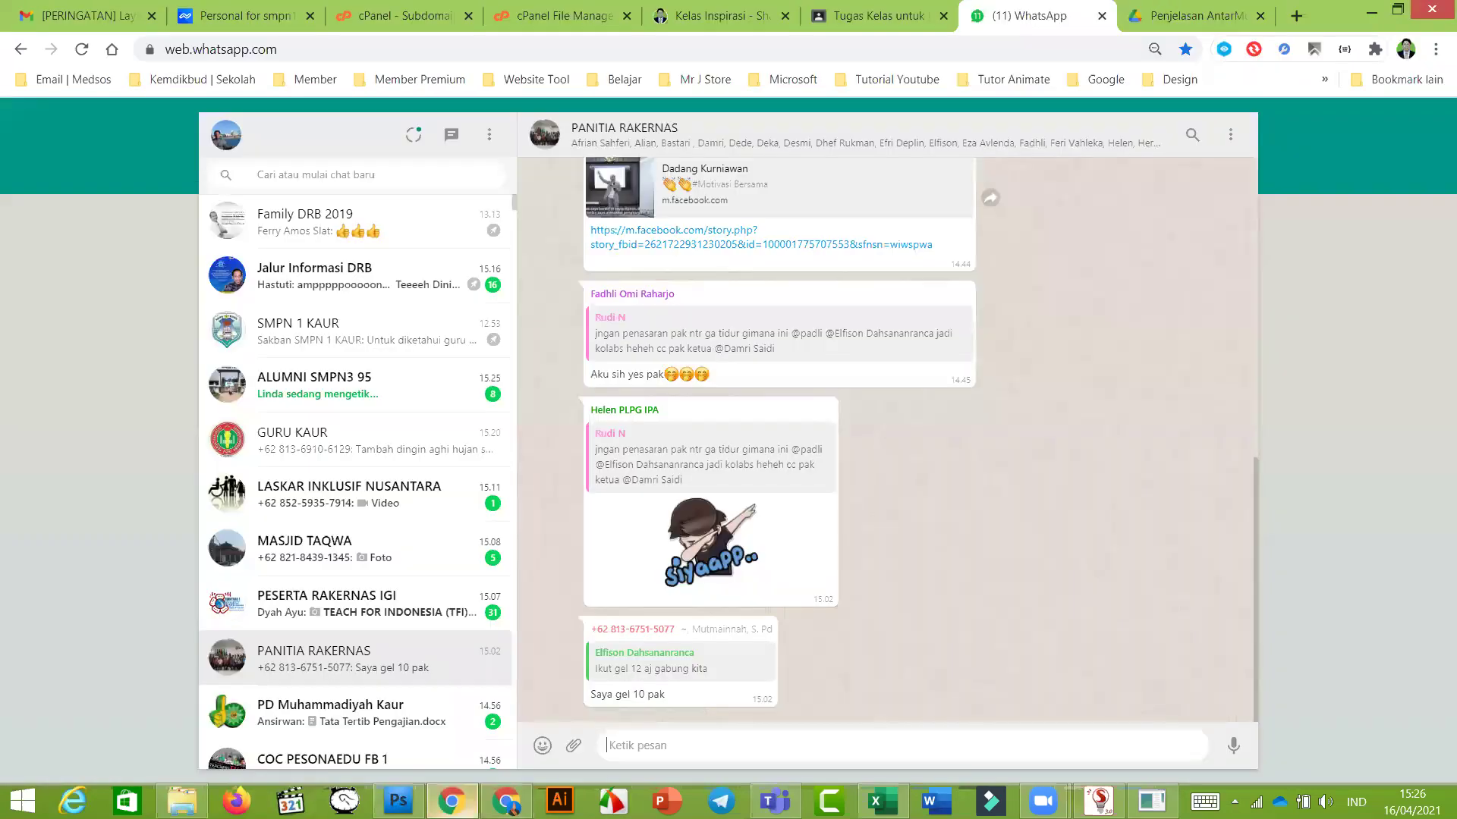
pyautogui.hotkey('alt', 'Tab')
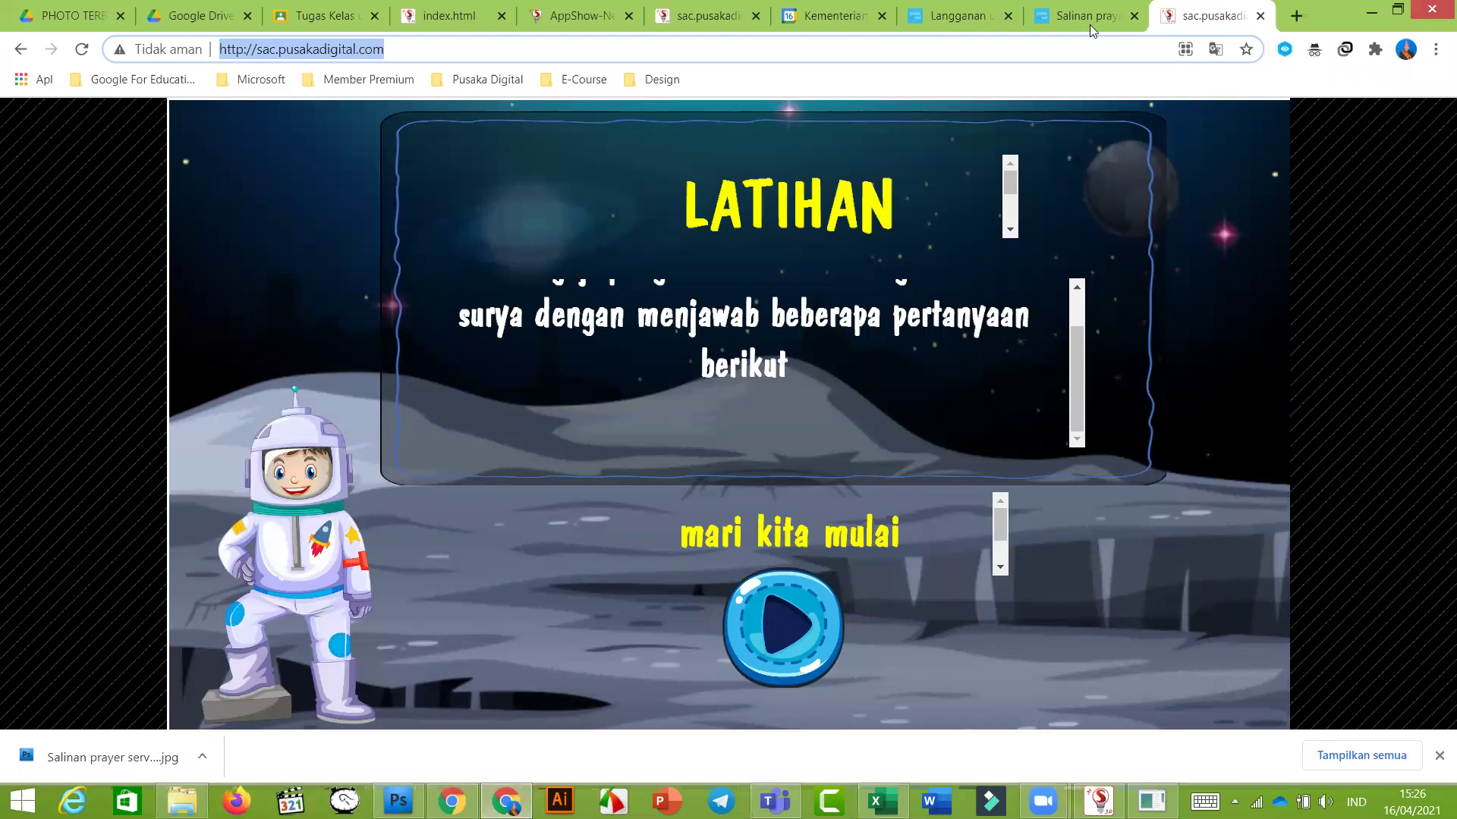